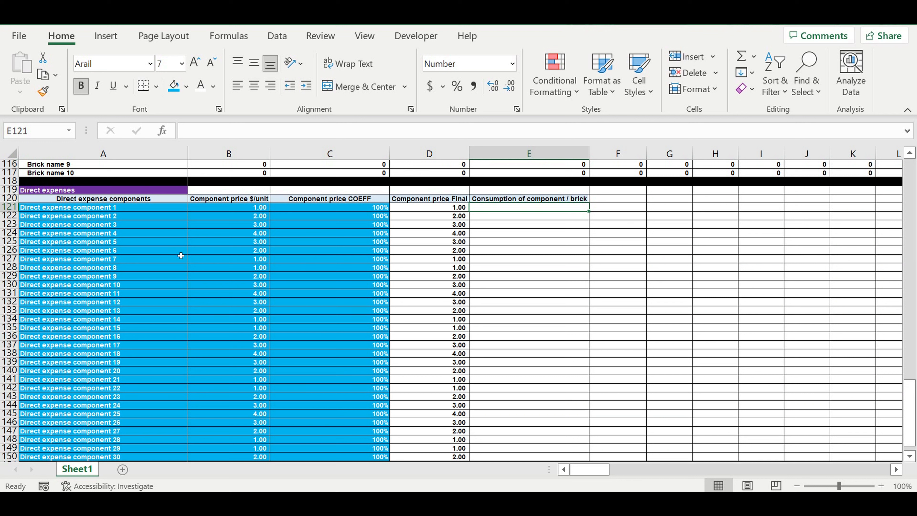
pyautogui.click(535, 200)
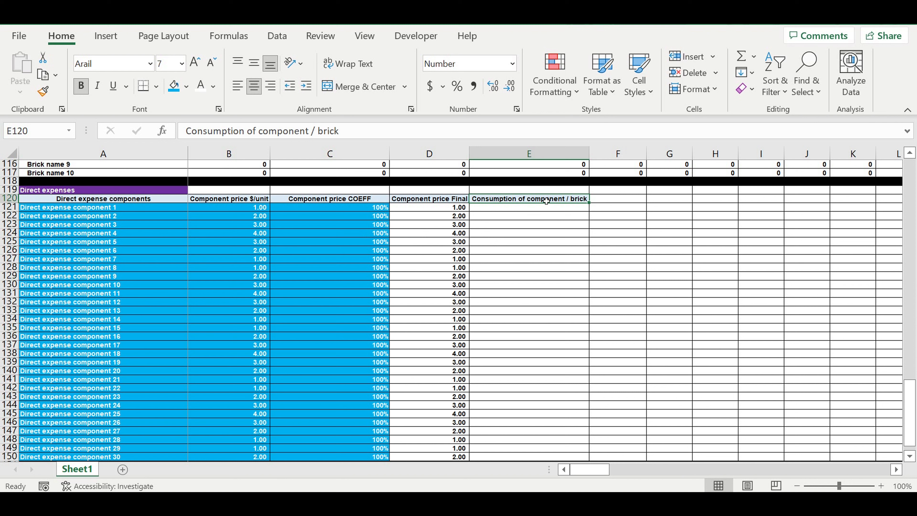
pyautogui.press('Delete')
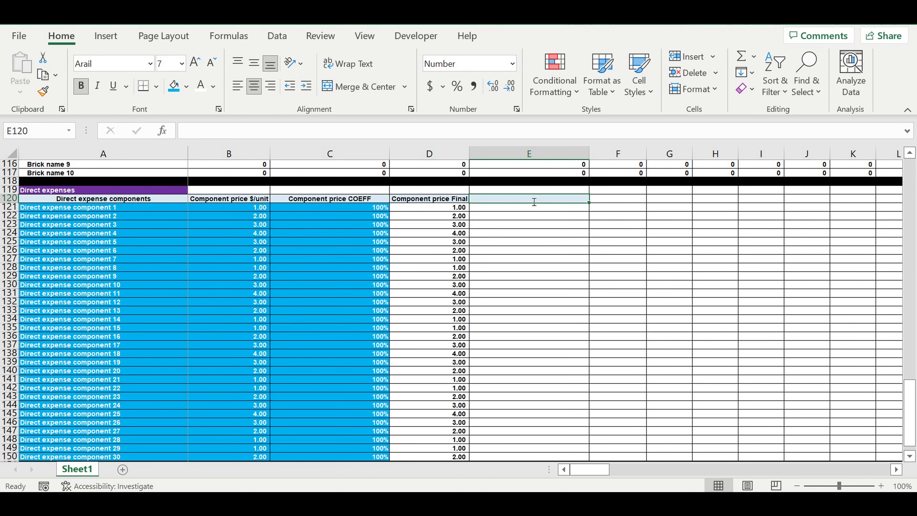
pyautogui.write('=')
pyautogui.scroll(5, 338, 268)
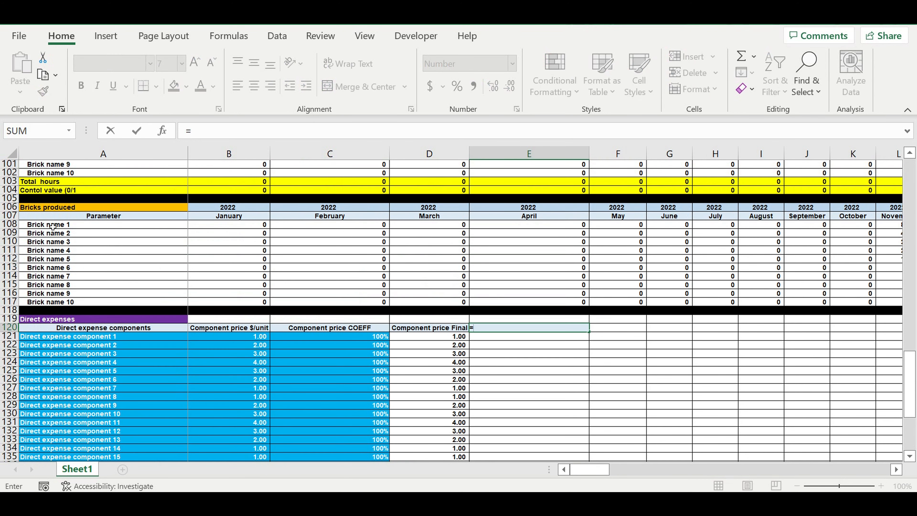
pyautogui.click(53, 226)
pyautogui.press('Return')
pyautogui.click(561, 329)
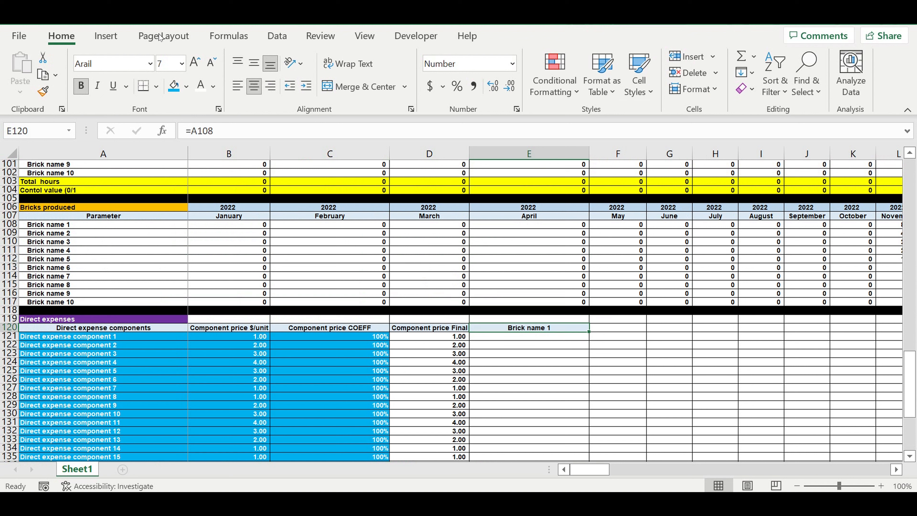
pyautogui.write('Consumption of component / brick')
pyautogui.press('Return')
# Copy the heading text "Consumption of component / brick" from cell E120 into cell E119
pyautogui.click(507, 328)
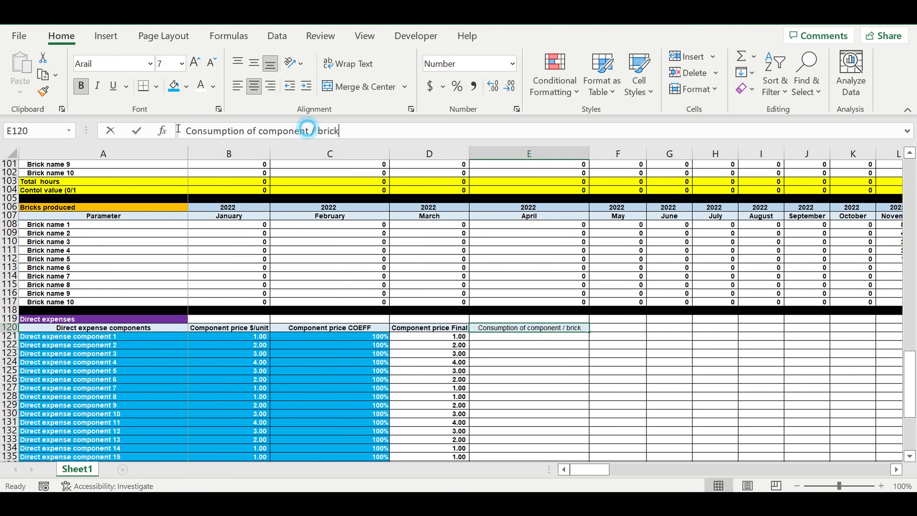
pyautogui.tripleClick(307, 131)
pyautogui.hotkey('ctrl', 'c')
pyautogui.press('Return')
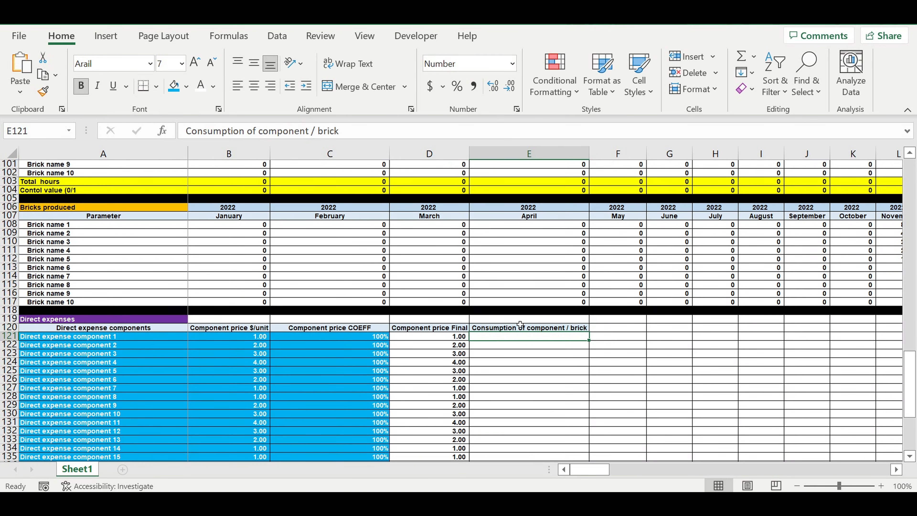
pyautogui.click(518, 320)
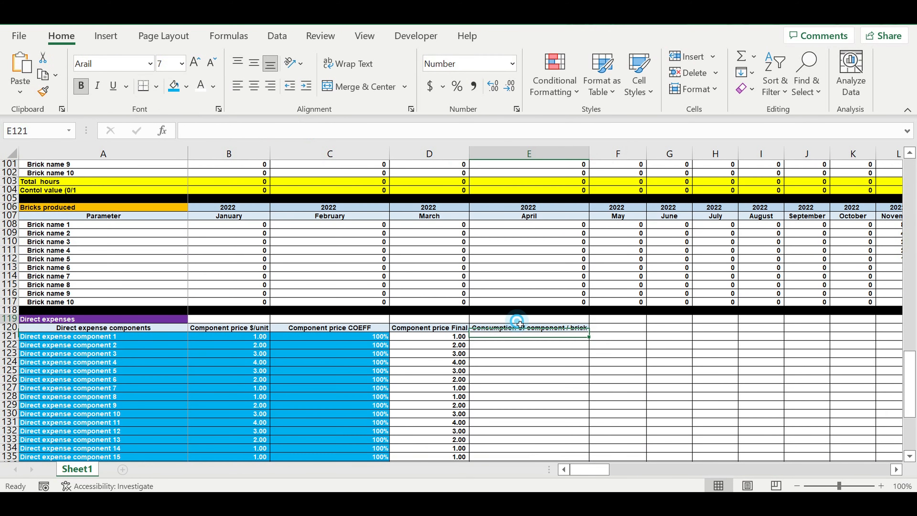
pyautogui.click(203, 138)
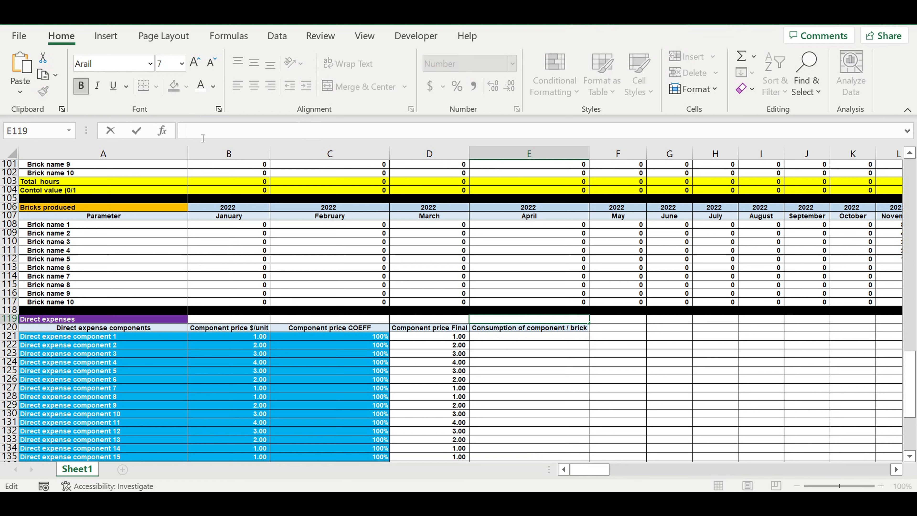
pyautogui.hotkey('ctrl', 'v')
pyautogui.press('Return')
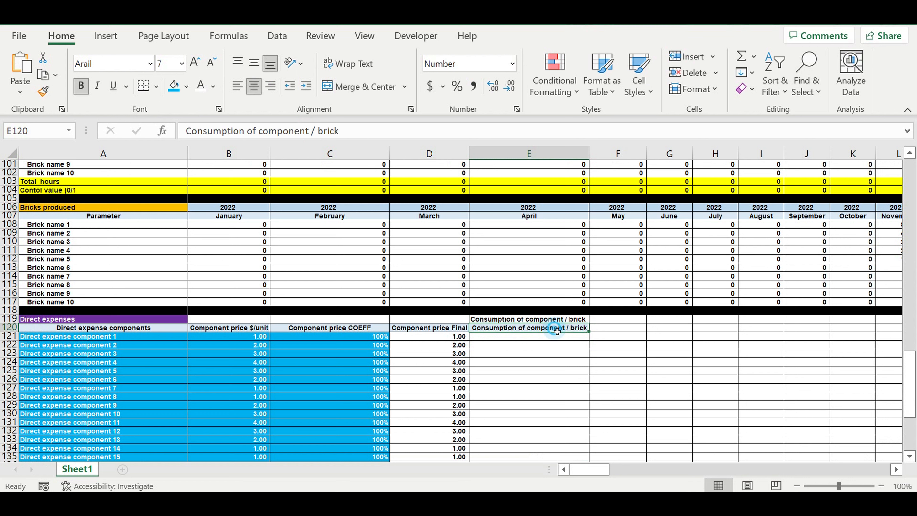
# Link E120 to the first brick name with =A108 and fill the formula down through E129
pyautogui.write('=')
pyautogui.click(48, 226)
pyautogui.press('Return')
pyautogui.click(541, 328)
pyautogui.moveTo(589, 332); pyautogui.dragTo(590, 409)
pyautogui.click(544, 340)
pyautogui.moveTo(544, 339); pyautogui.dragTo(544, 409)
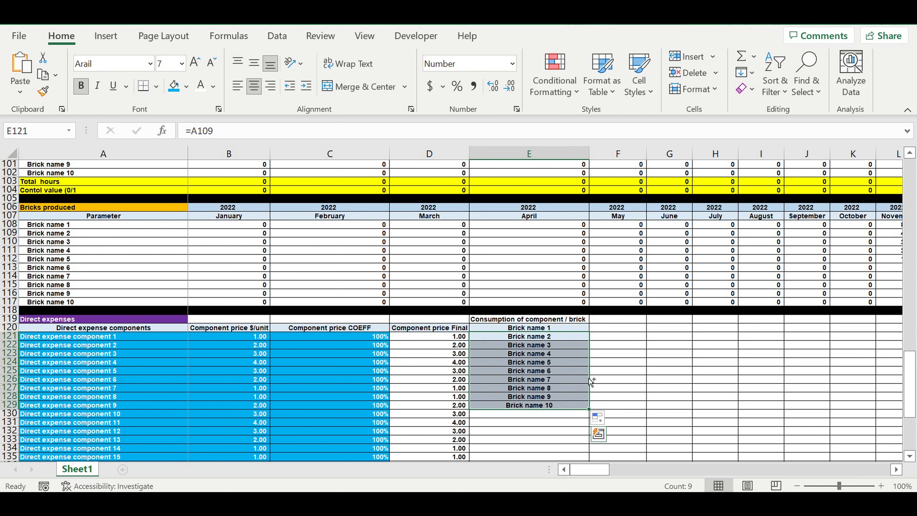
# Move the linked names E121:E129 to start at F120, and F121:F128 to start at G120
pyautogui.hotkey('ctrl', 'x')
pyautogui.click(613, 328)
pyautogui.hotkey('ctrl', 'v')
pyautogui.moveTo(628, 340); pyautogui.dragTo(628, 398)
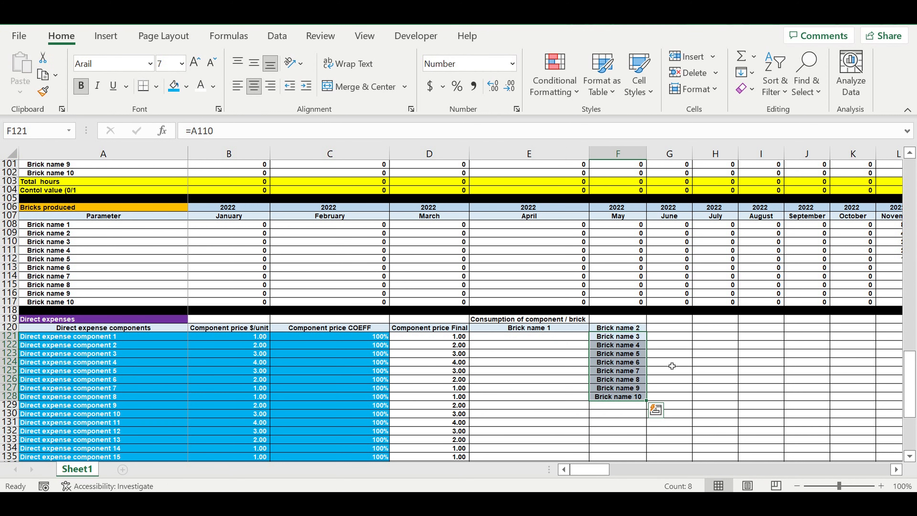
pyautogui.hotkey('ctrl', 'x')
pyautogui.click(669, 327)
pyautogui.hotkey('ctrl', 'v')
# Move the linked names G121:G127 to start at H120, and H121:H126 to start at I120
pyautogui.moveTo(672, 339); pyautogui.dragTo(672, 388)
pyautogui.hotkey('ctrl', 'x')
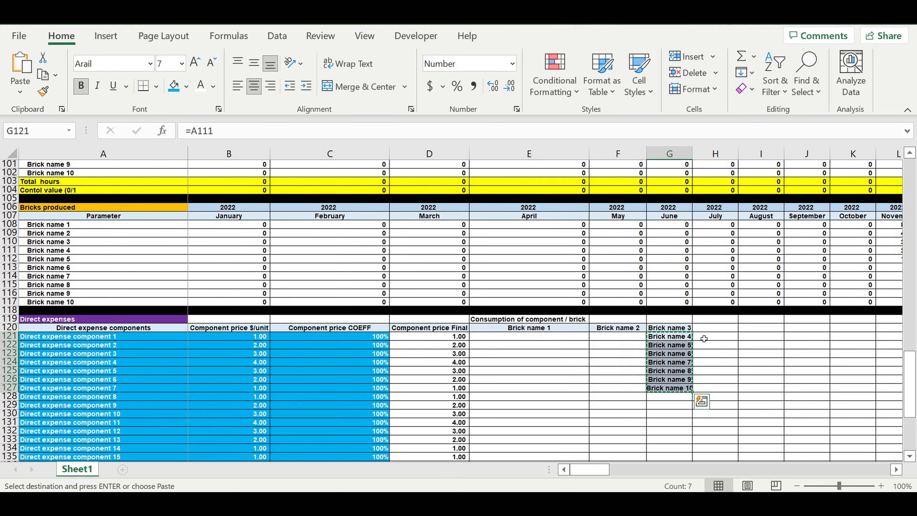
pyautogui.click(714, 327)
pyautogui.hotkey('ctrl', 'v')
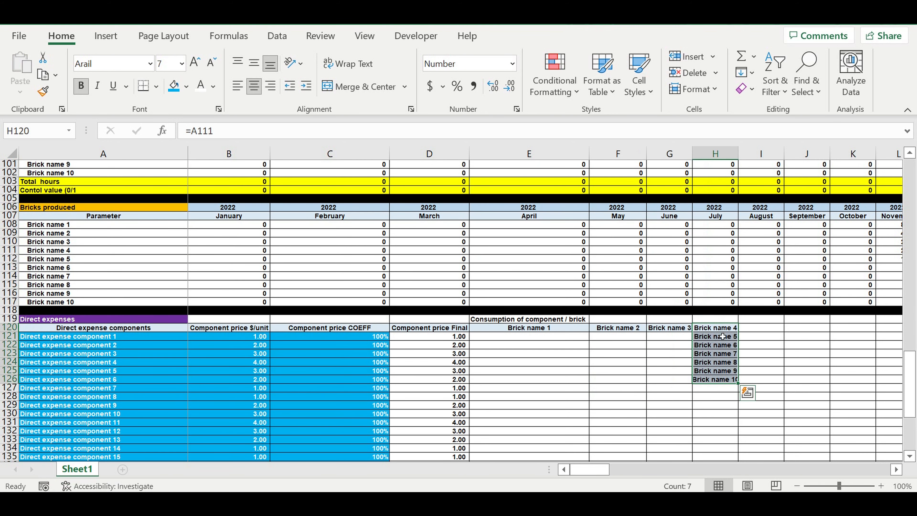
pyautogui.moveTo(722, 337); pyautogui.dragTo(720, 381)
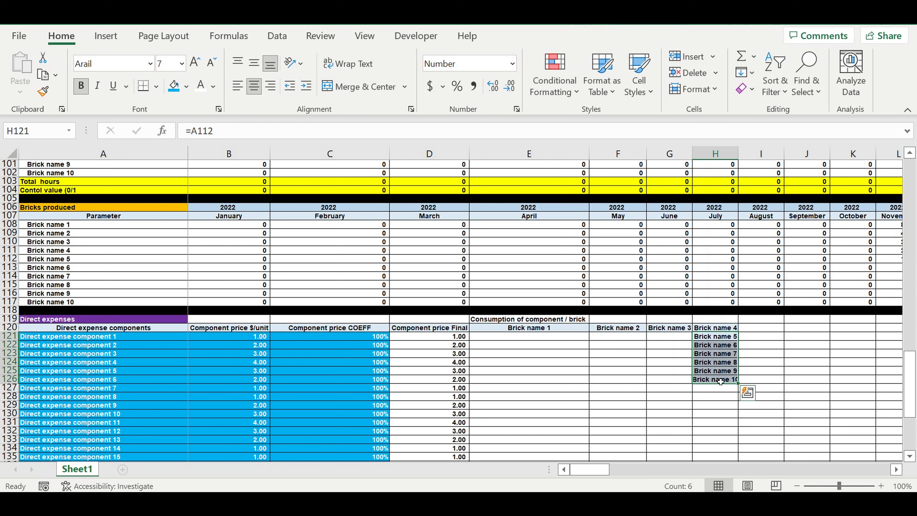
pyautogui.hotkey('ctrl', 'x')
pyautogui.click(761, 328)
pyautogui.hotkey('ctrl', 'v')
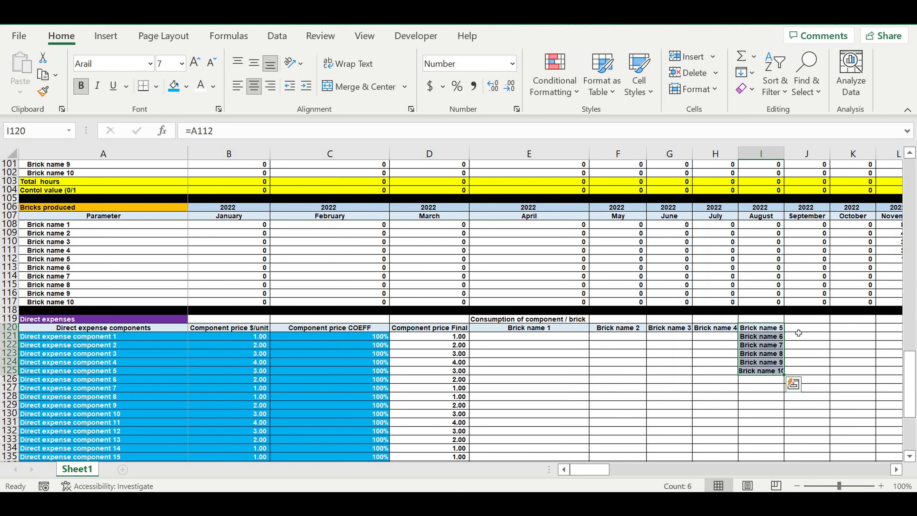
# Move the linked names I121:I125 to start at J120
pyautogui.moveTo(771, 337); pyautogui.dragTo(767, 372)
pyautogui.hotkey('ctrl', 'x')
pyautogui.keyDown('ctrl'); pyautogui.click(802, 330); pyautogui.keyUp('ctrl')
pyautogui.hotkey('ctrl', 'v')
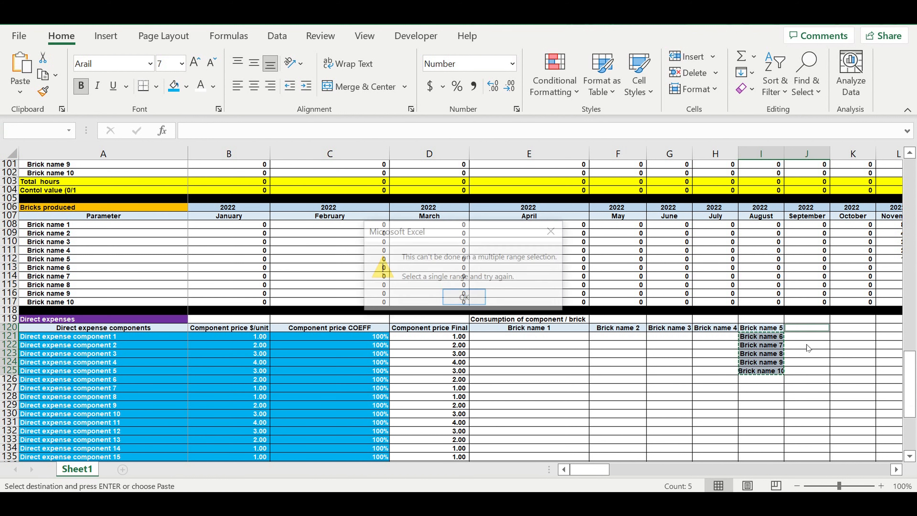
pyautogui.click(464, 298)
pyautogui.moveTo(768, 337); pyautogui.dragTo(762, 370)
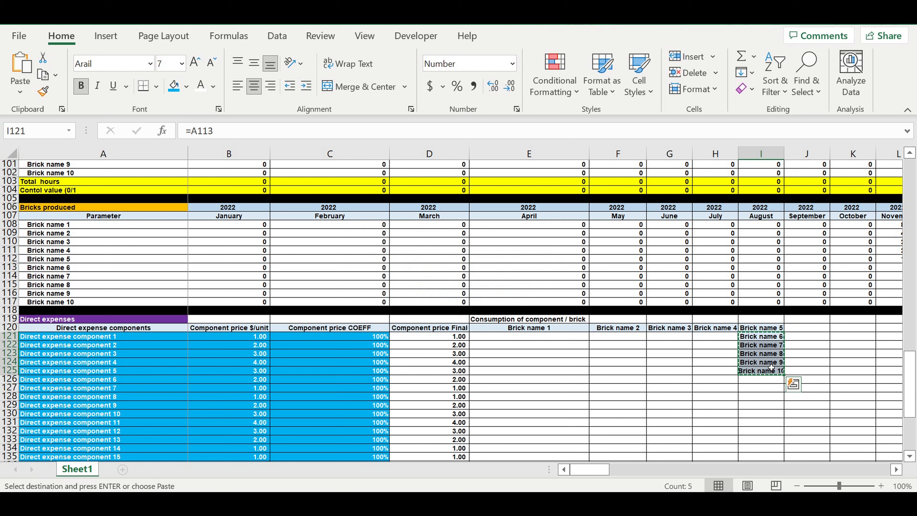
pyautogui.click(805, 332)
pyautogui.hotkey('ctrl', 'v')
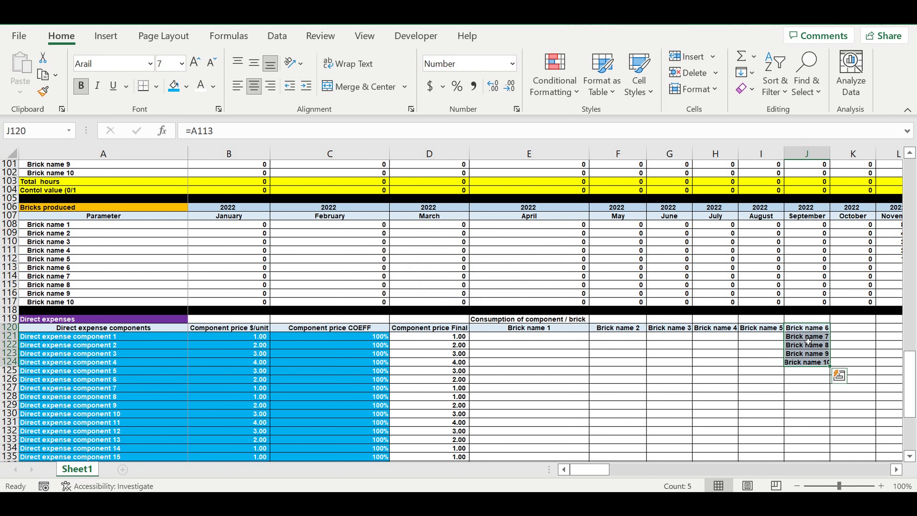
# Move the remaining linked names, Brick name 7 to Brick name 10, into row 120 across columns K to N
pyautogui.moveTo(806, 336); pyautogui.dragTo(890, 327)
pyautogui.click(897, 469)
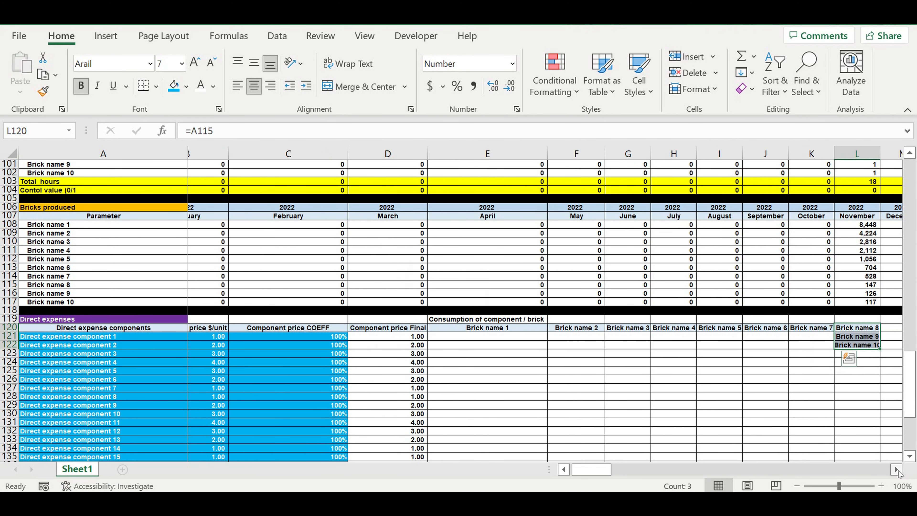
pyautogui.click(627, 370)
# Merge and center the consumption heading across E119:N119
pyautogui.moveTo(448, 336); pyautogui.dragTo(325, 320)
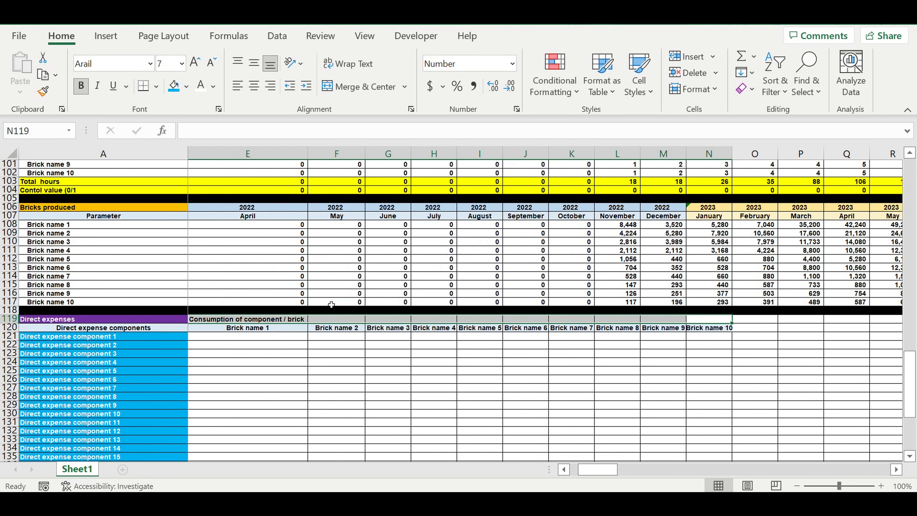
pyautogui.click(337, 86)
pyautogui.click(471, 361)
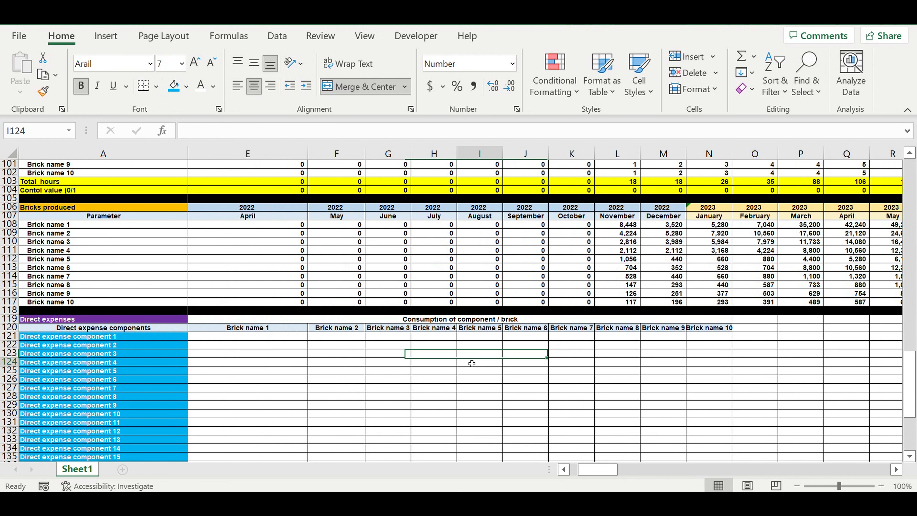
# Append "(nanural metrics /1 brick" to the merged consumption heading in row 119
pyautogui.click(429, 319)
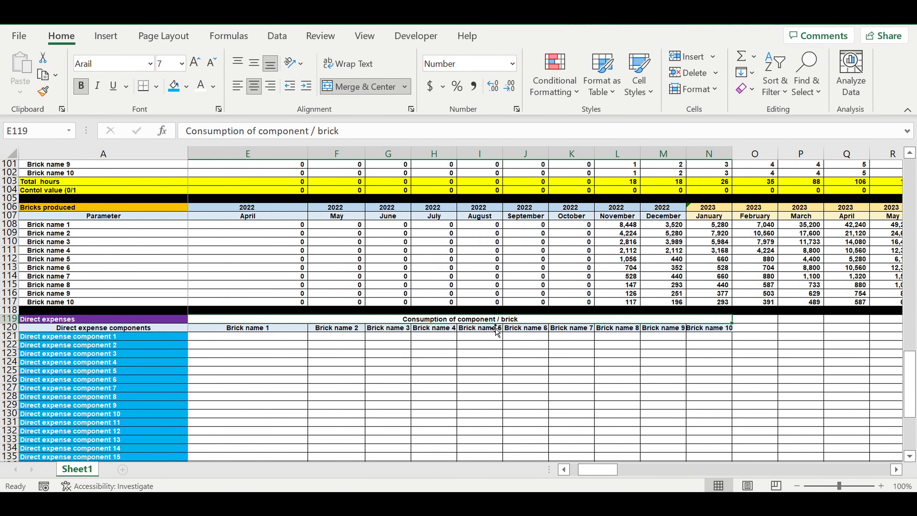
pyautogui.click(356, 131)
pyautogui.write('(nanu')
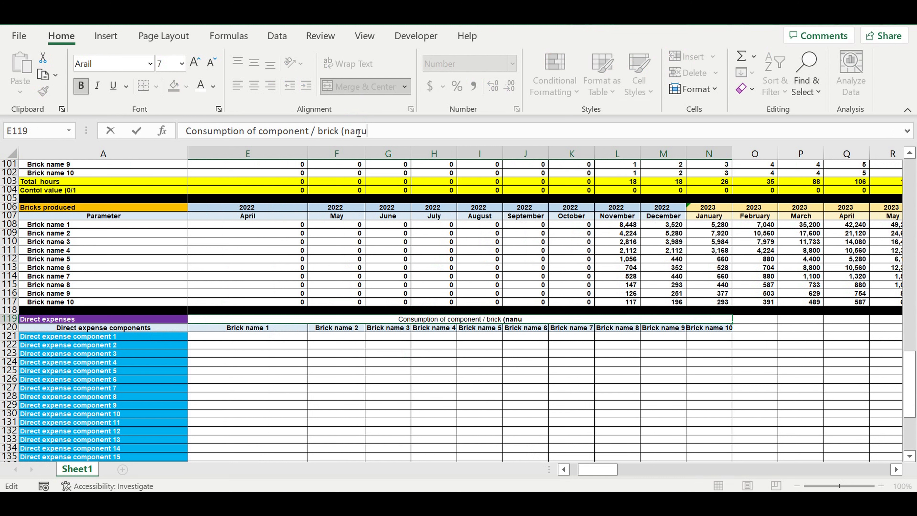
pyautogui.write('ral me')
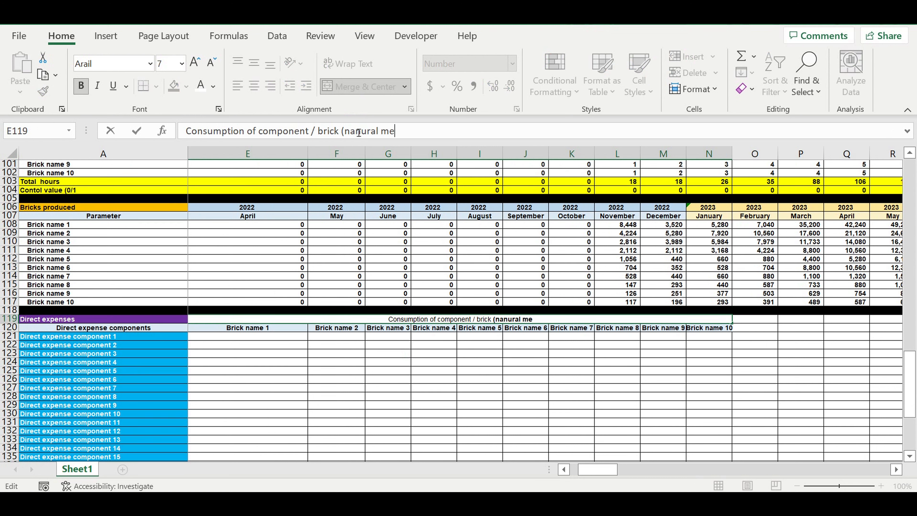
pyautogui.write('trics /')
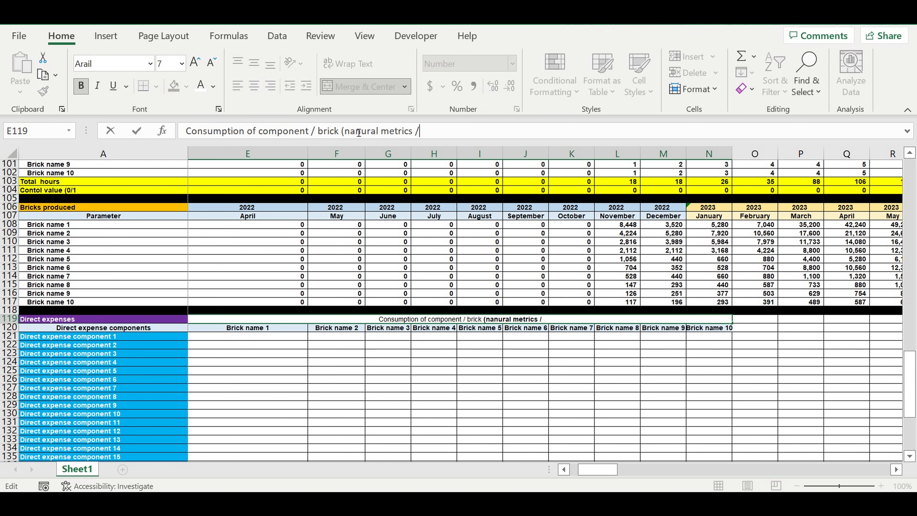
pyautogui.write('1 brick')
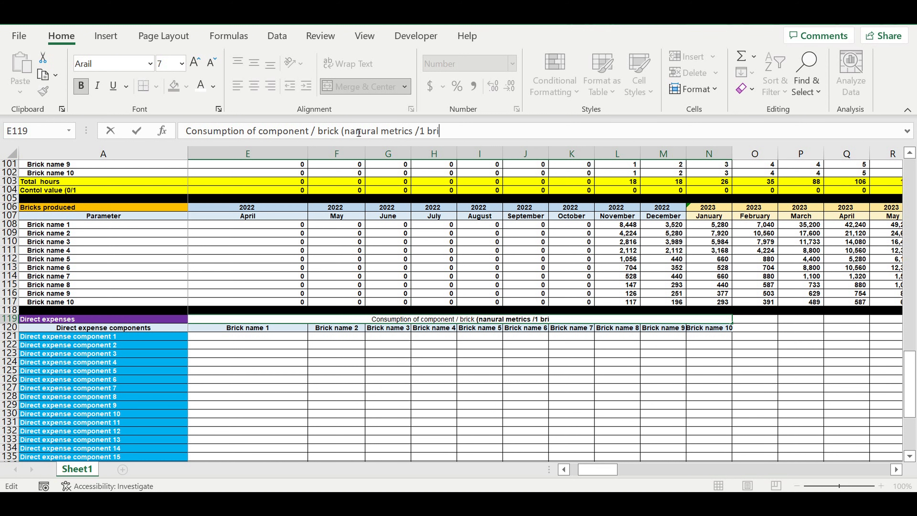
pyautogui.press('Return')
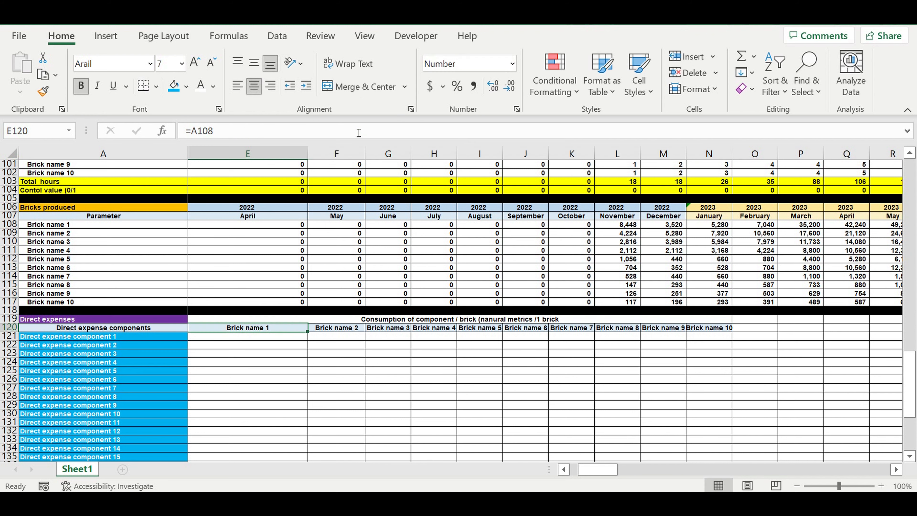
# Fill the merged consumption heading in row 119 with a light blue theme color
pyautogui.click(440, 362)
pyautogui.click(407, 320)
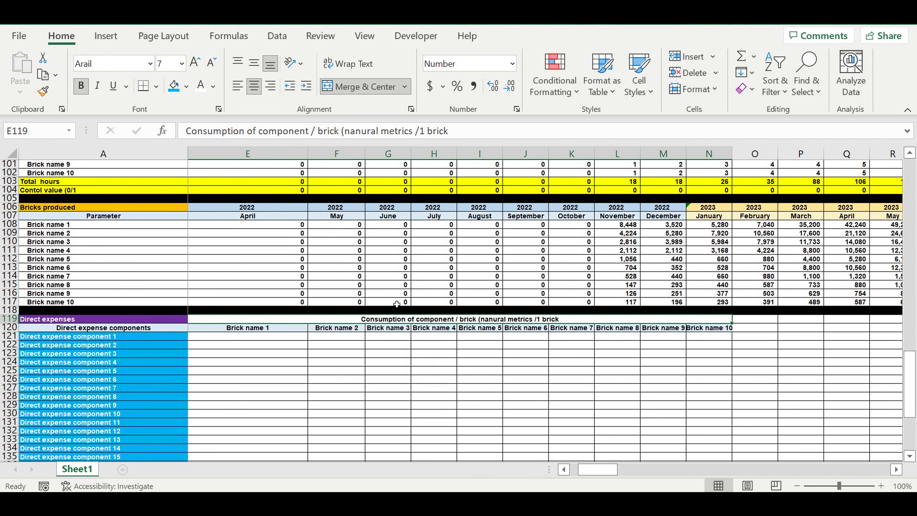
pyautogui.click(186, 86)
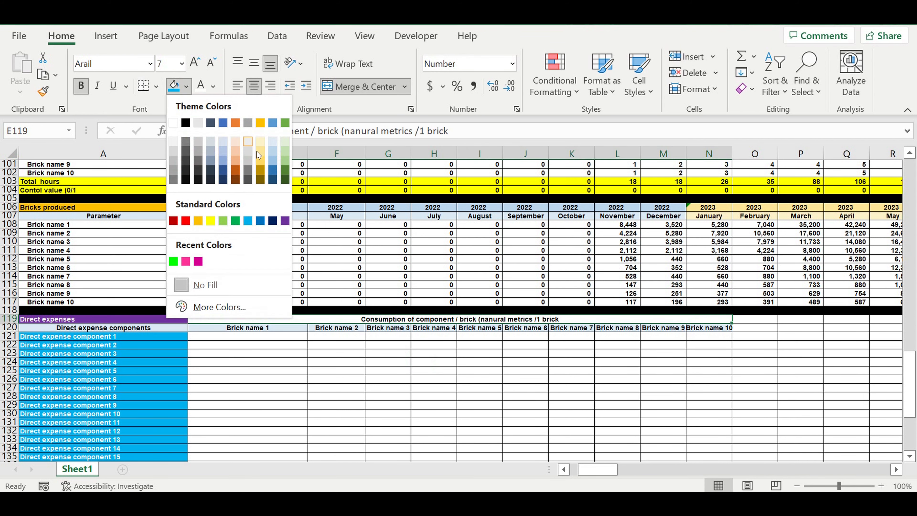
pyautogui.click(273, 163)
pyautogui.click(486, 379)
# Enter 0.02 in E121 as the consumption of Direct expense component 1 for Brick name 1
pyautogui.moveTo(582, 465)
pyautogui.mouseDown()
pyautogui.moveTo(588, 471)
pyautogui.moveTo(577, 478)
pyautogui.mouseUp()
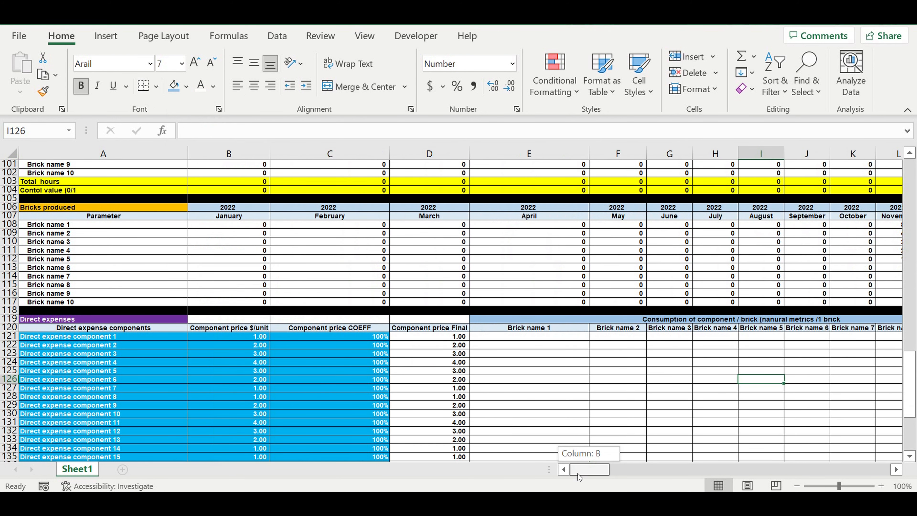
pyautogui.click(549, 340)
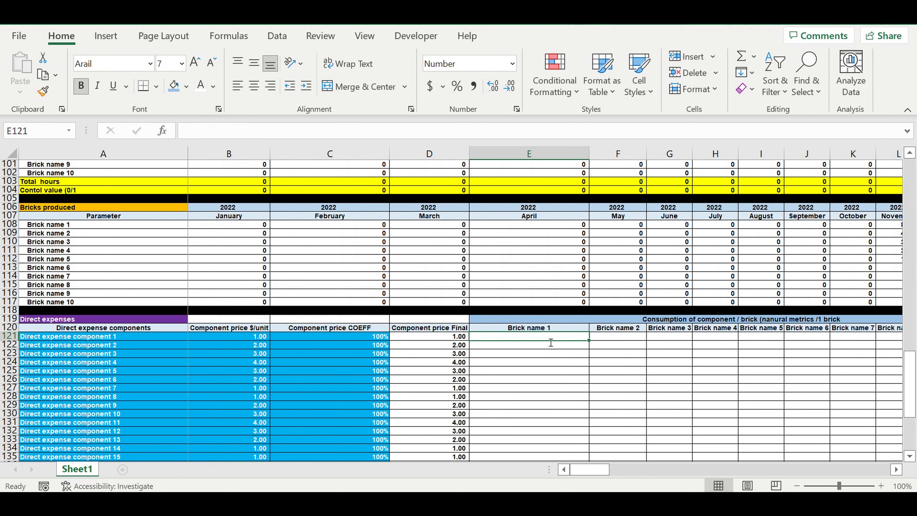
pyautogui.write('0,02')
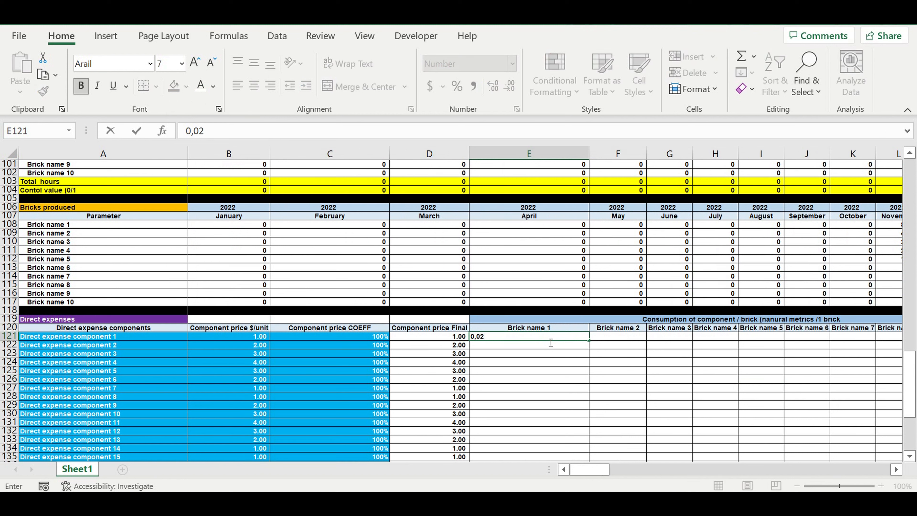
pyautogui.press('Return')
pyautogui.click(543, 337)
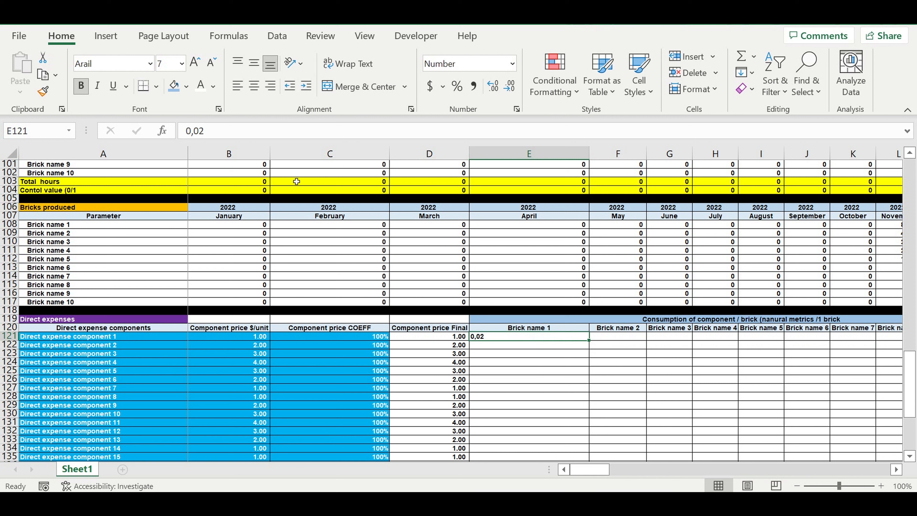
pyautogui.click(195, 134)
pyautogui.press('BackSpace')
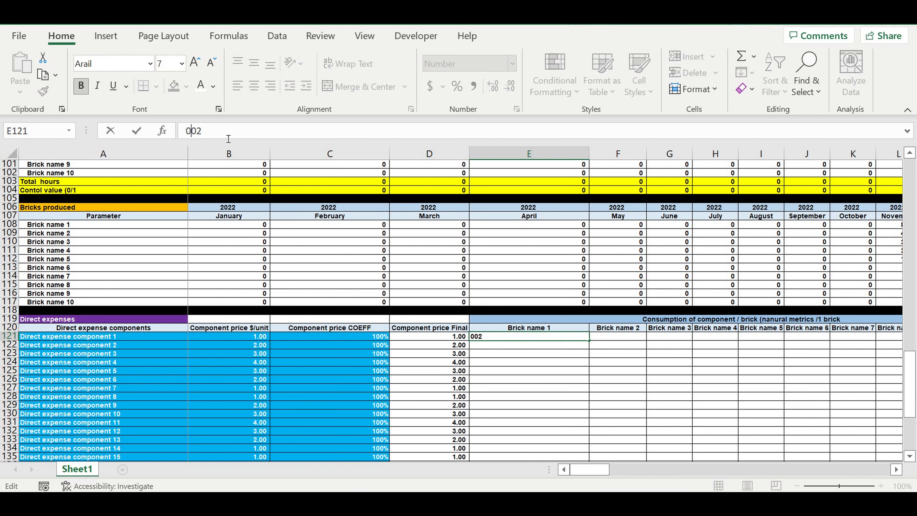
pyautogui.press('Return')
pyautogui.click(580, 336)
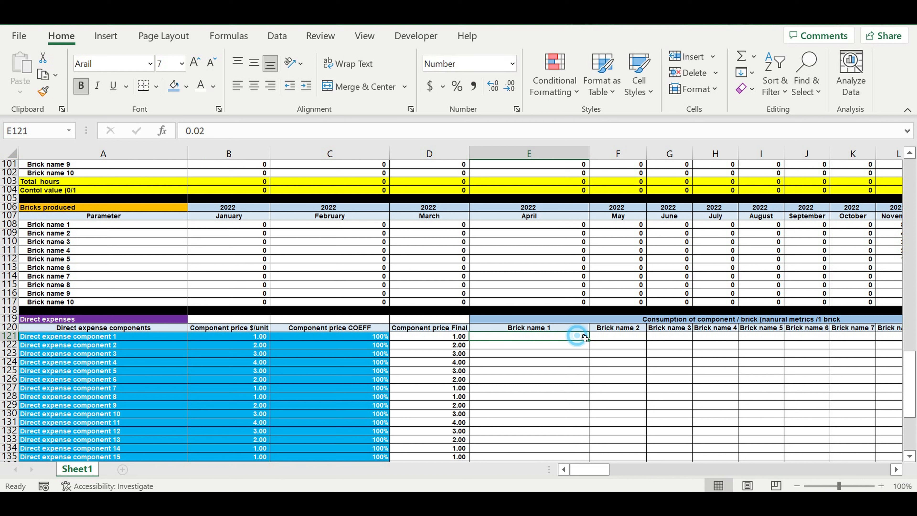
# Show E121 with two decimals and enter =E121+0.002 in E122 for Direct expense component 2
pyautogui.click(493, 86)
pyautogui.click(492, 86)
pyautogui.click(583, 349)
pyautogui.write('=')
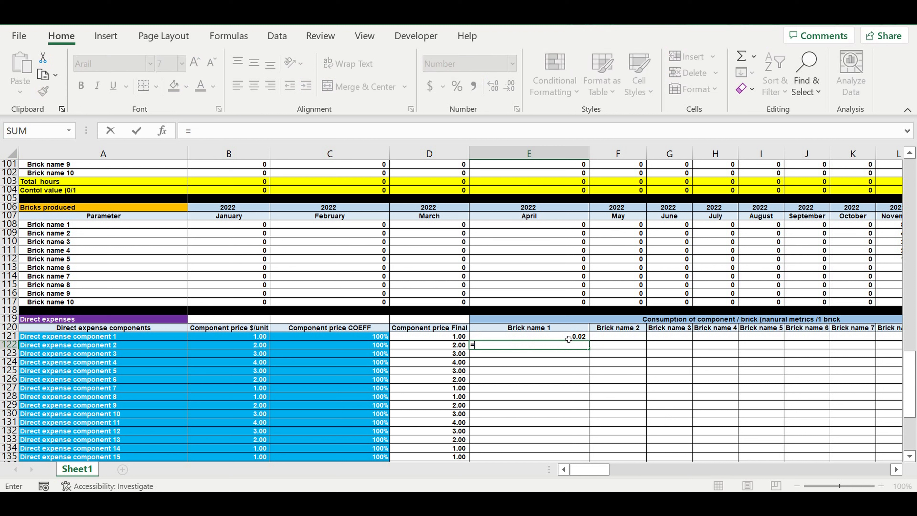
pyautogui.click(567, 338)
pyautogui.write('+')
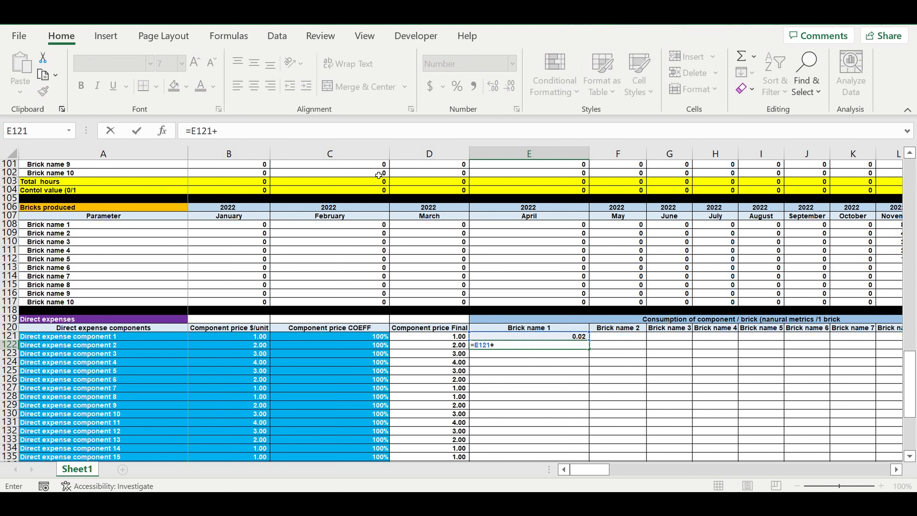
pyautogui.click(240, 136)
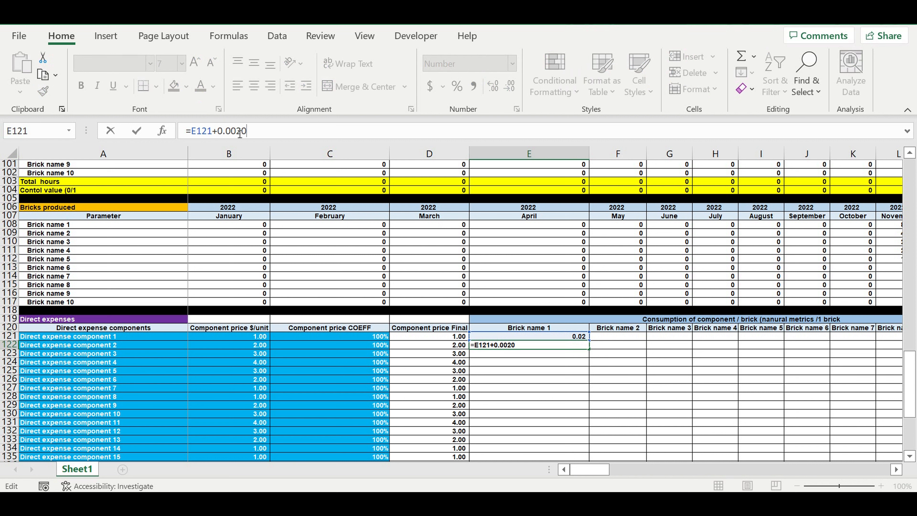
pyautogui.press('Return')
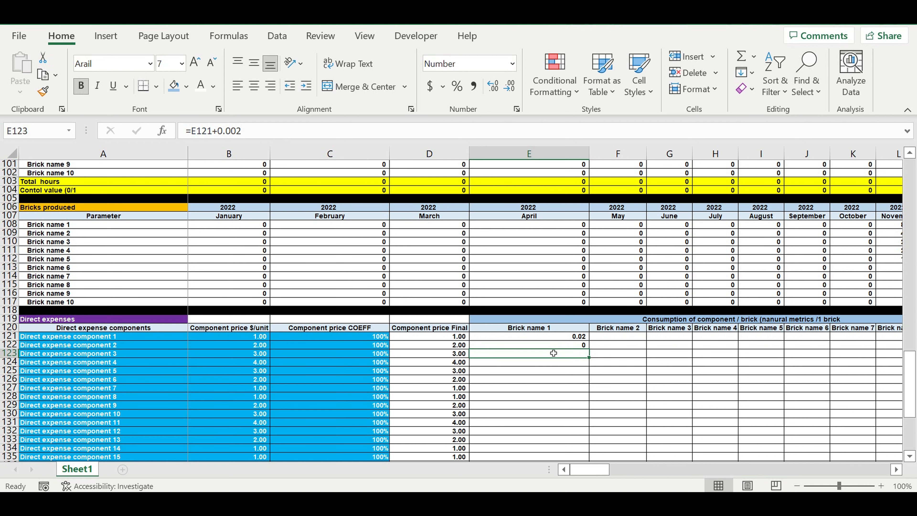
# Show E121 and E122 with three decimals and fill the E122 formula down to E150
pyautogui.click(563, 346)
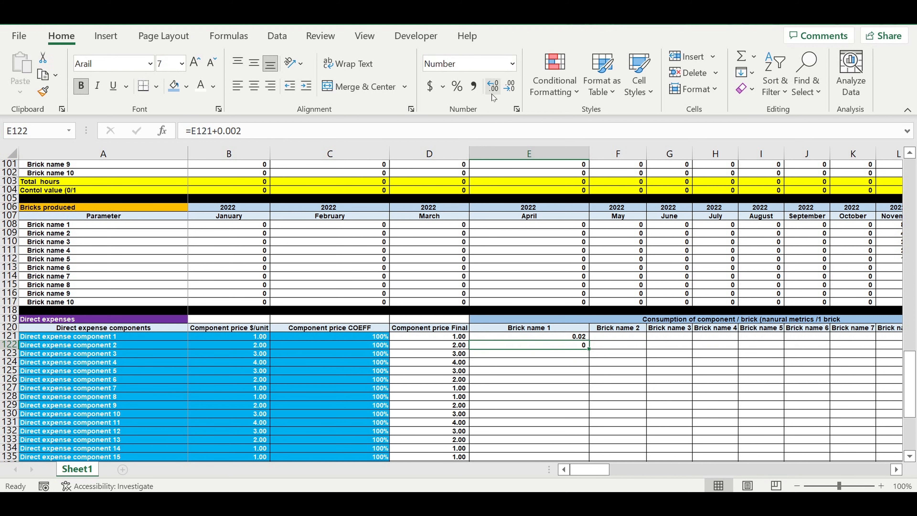
pyautogui.click(493, 87)
pyautogui.click(493, 87)
pyautogui.click(569, 336)
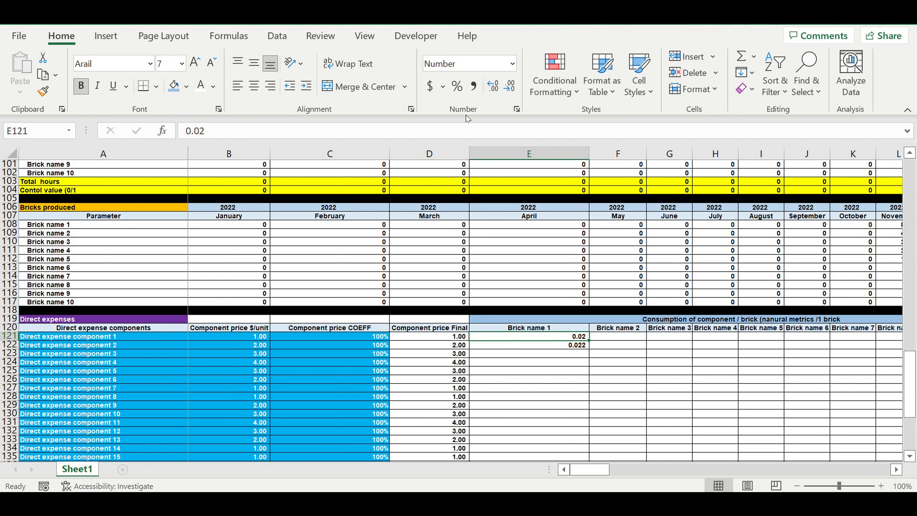
pyautogui.click(493, 87)
pyautogui.click(571, 346)
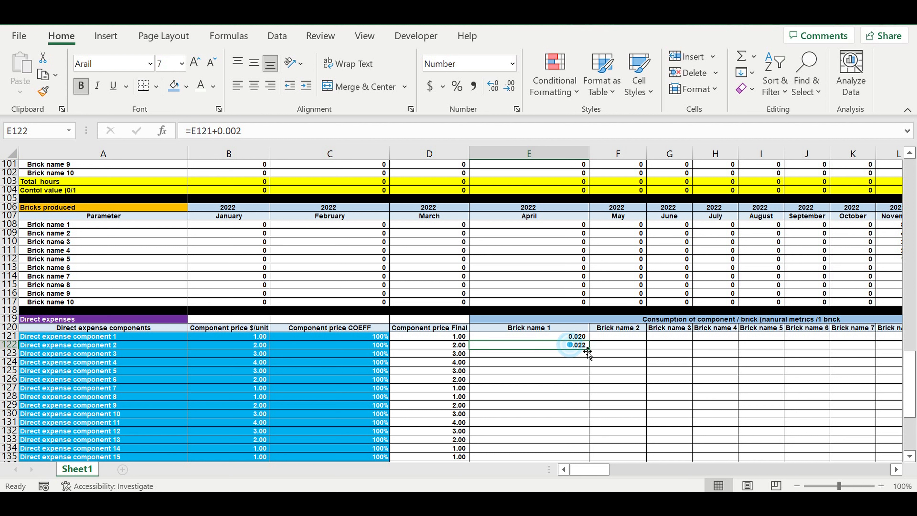
pyautogui.moveTo(589, 349); pyautogui.dragTo(589, 450)
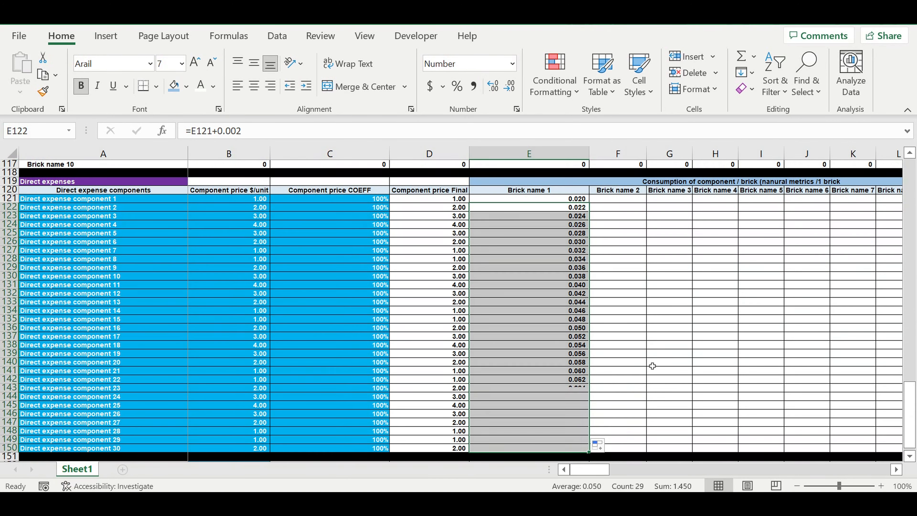
# Enter =E121+0.04 in F121 as the consumption of Direct expense component 1 for Brick name 2
pyautogui.click(604, 199)
pyautogui.scroll(3, 644, 230)
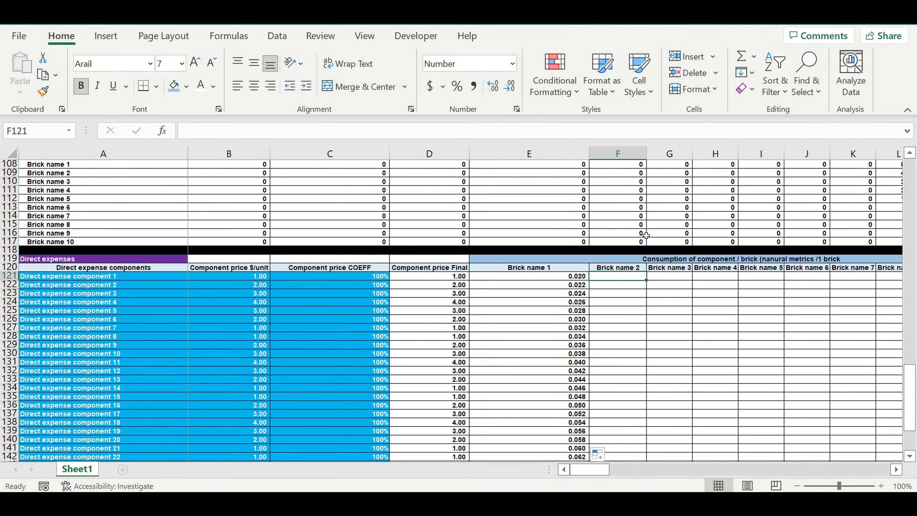
pyautogui.write('=')
pyautogui.click(577, 279)
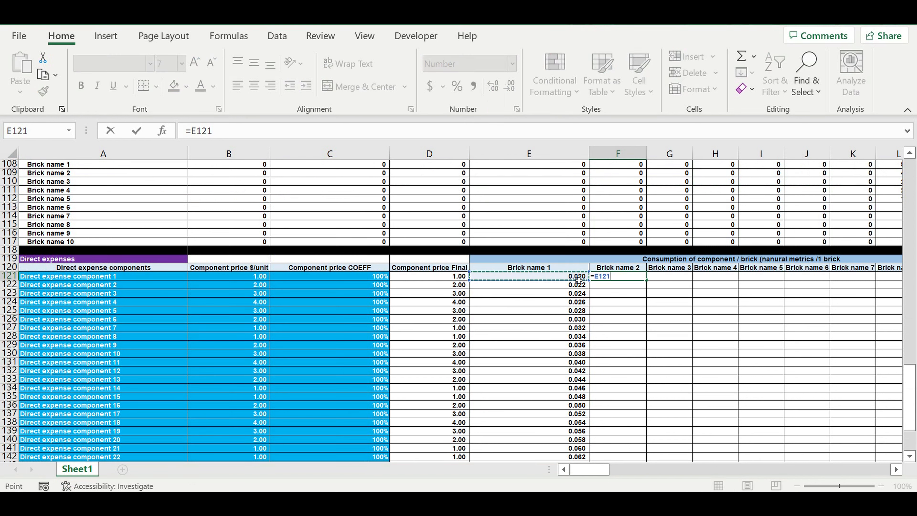
pyautogui.write('+')
pyautogui.click(244, 137)
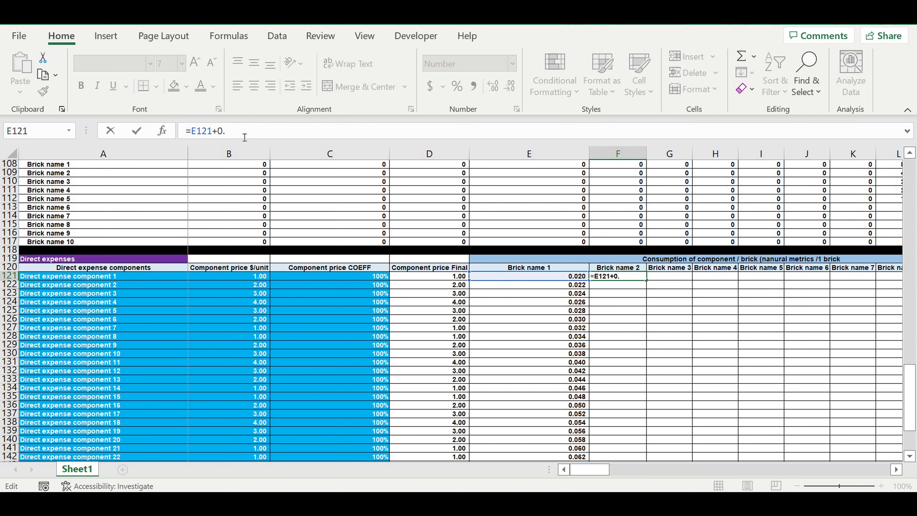
pyautogui.write('0.04')
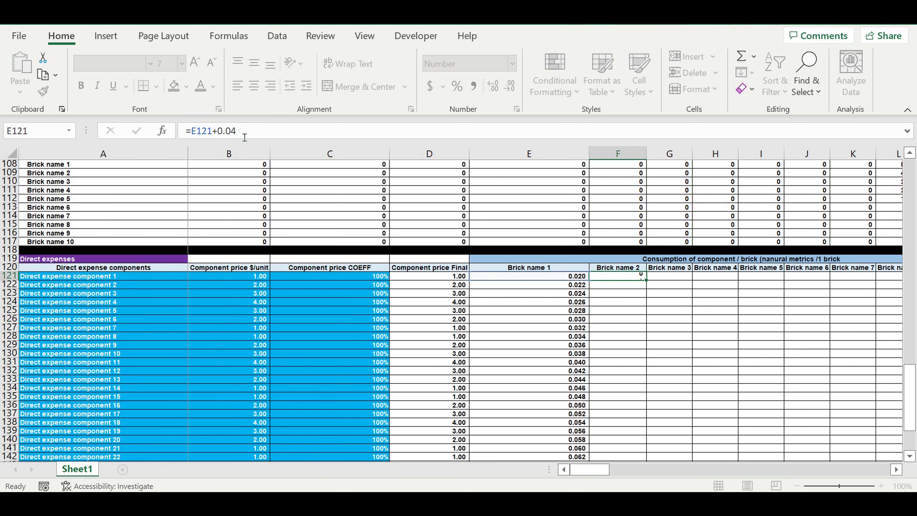
pyautogui.press('Return')
# Show F121 with three decimals and fill its formula across the consumption table through N150
pyautogui.click(634, 280)
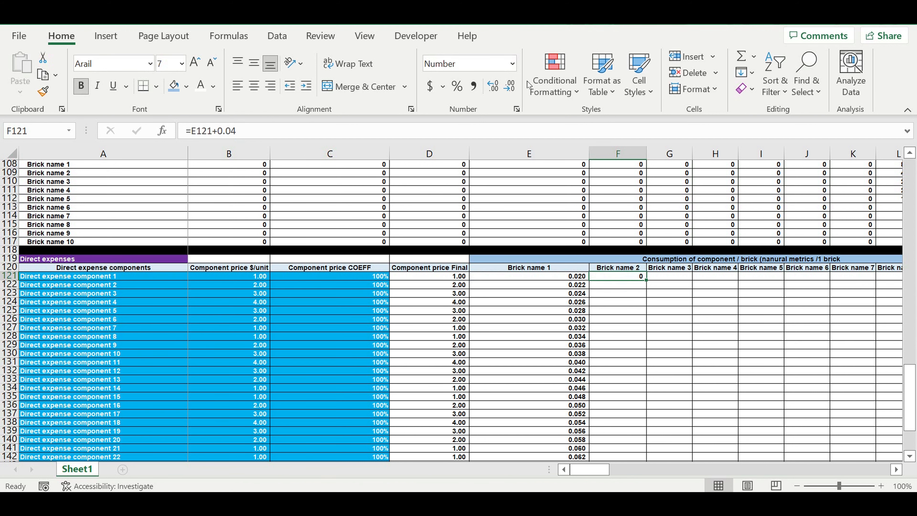
pyautogui.click(492, 86)
pyautogui.click(493, 86)
pyautogui.click(493, 86)
pyautogui.moveTo(646, 280); pyautogui.dragTo(780, 450)
pyautogui.moveTo(778, 416); pyautogui.dragTo(778, 416)
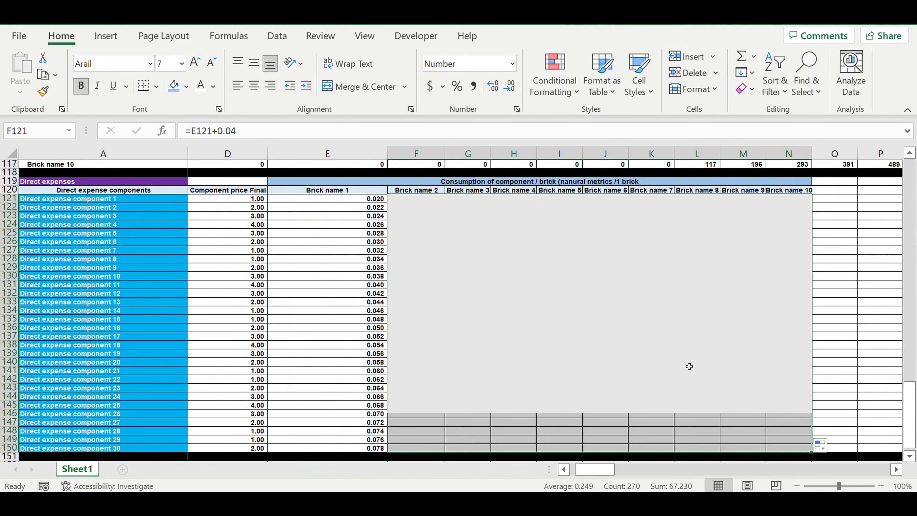
pyautogui.click(685, 365)
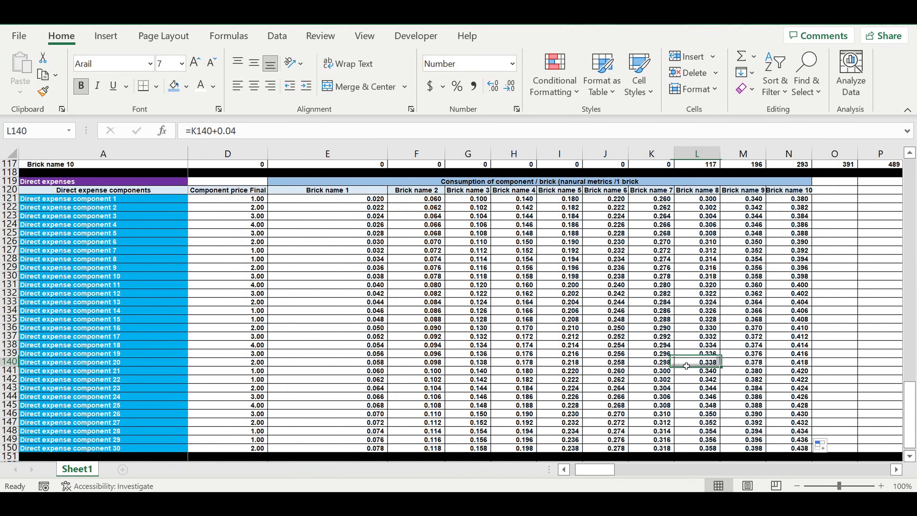
# Format the consumption values in E121:N150 with a white font and the standard light blue fill
pyautogui.click(801, 449)
pyautogui.moveTo(585, 380); pyautogui.dragTo(336, 216)
pyautogui.moveTo(138, 186); pyautogui.dragTo(524, 204)
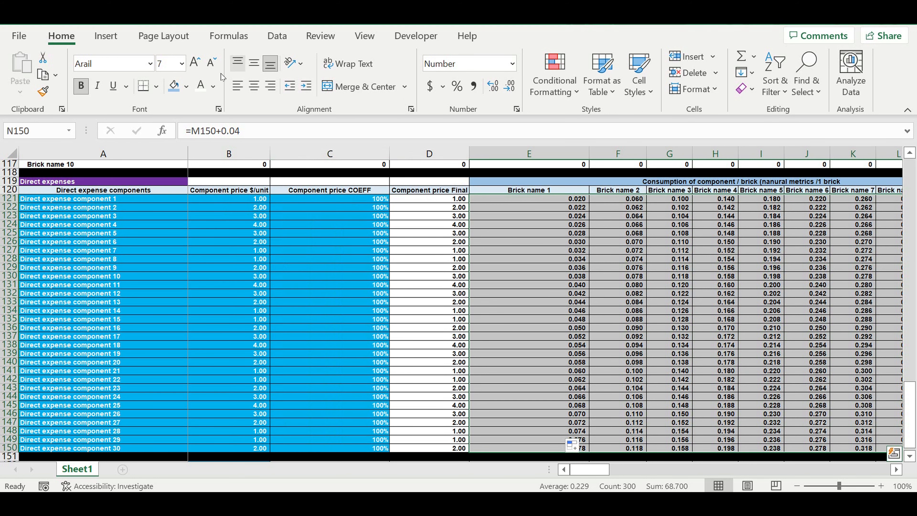
pyautogui.click(201, 85)
pyautogui.click(187, 86)
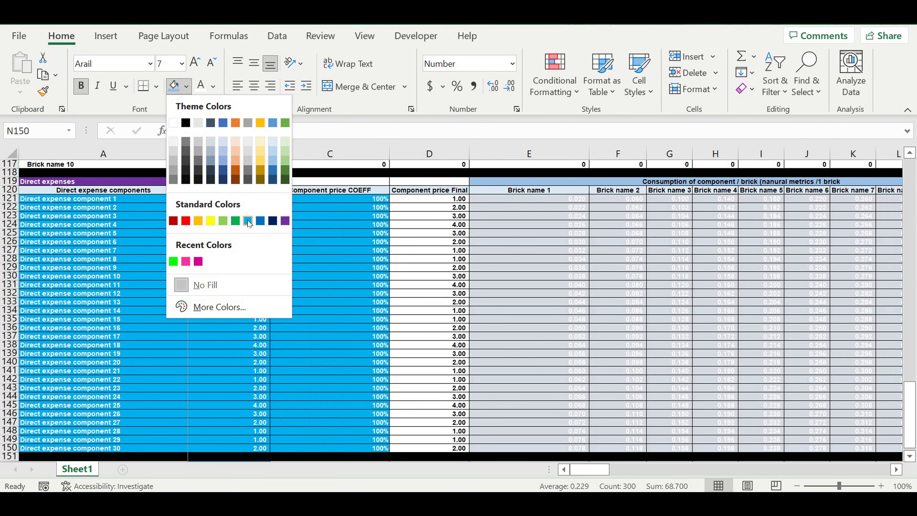
pyautogui.click(248, 221)
pyautogui.click(610, 302)
# Copy E121:N150 and paste it in place as values only
pyautogui.moveTo(548, 198); pyautogui.dragTo(736, 451)
pyautogui.rightClick(503, 251)
pyautogui.click(559, 117)
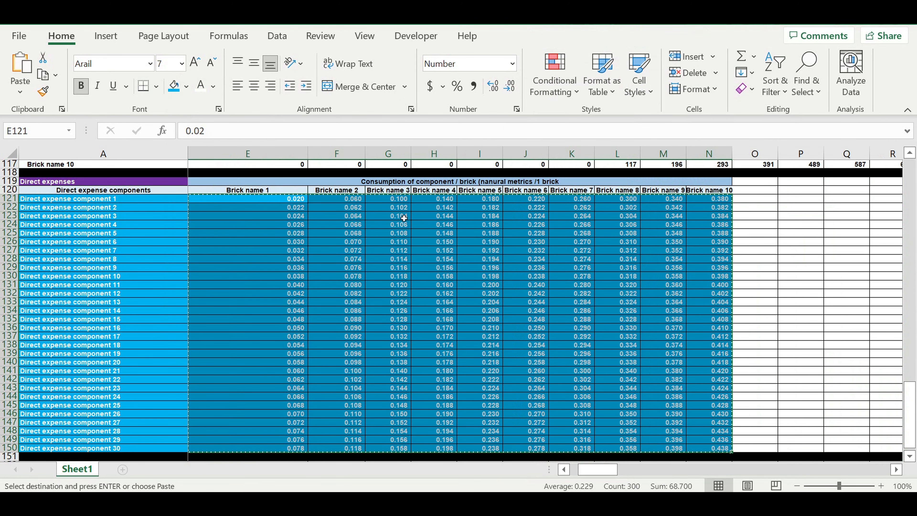
pyautogui.rightClick(399, 218)
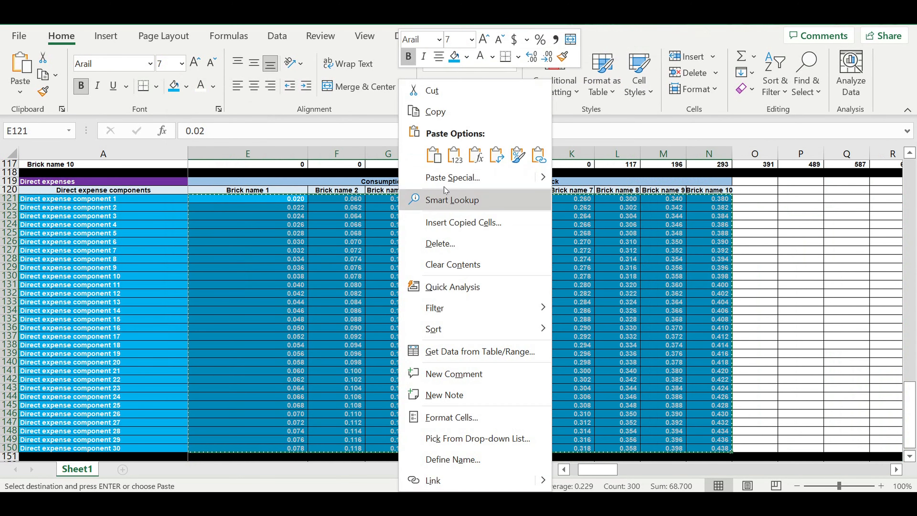
pyautogui.click(454, 156)
pyautogui.click(571, 276)
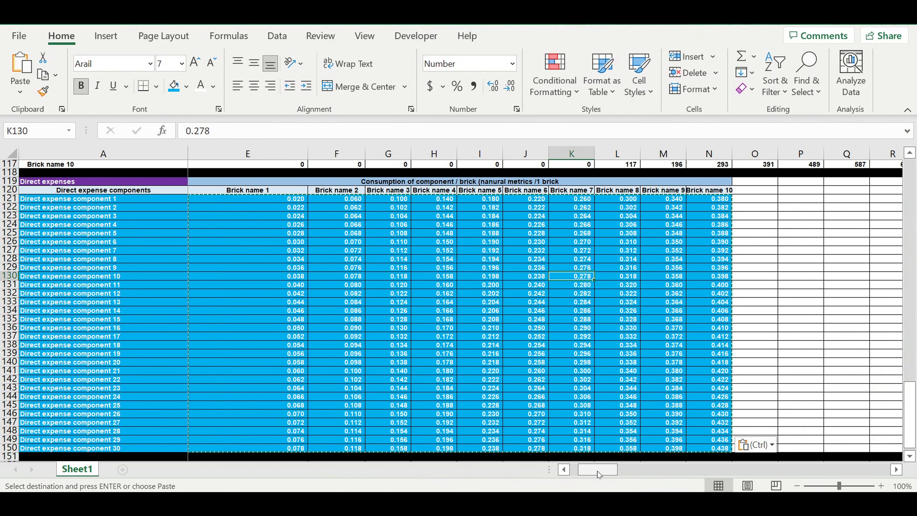
# Review the consumption values of the direct expense components for each brick name
pyautogui.moveTo(597, 471); pyautogui.dragTo(590, 471)
pyautogui.click(529, 193)
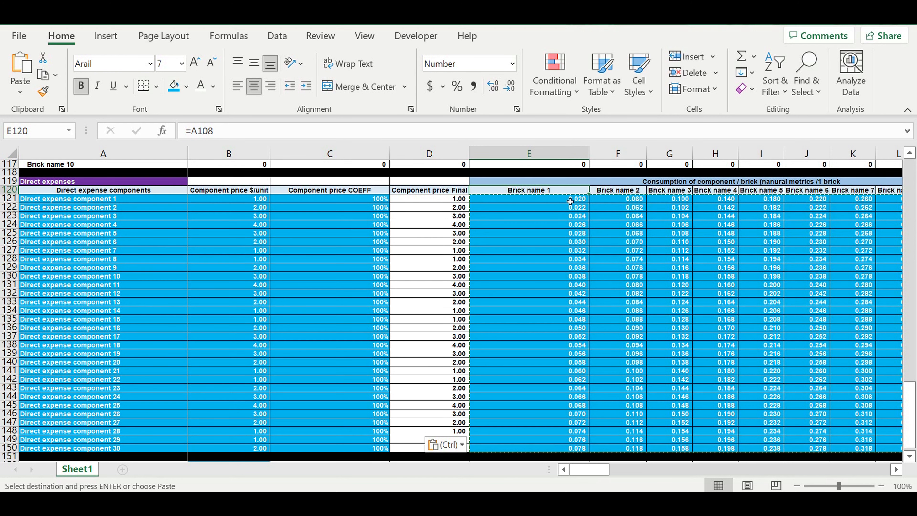
pyautogui.moveTo(570, 202); pyautogui.dragTo(559, 411)
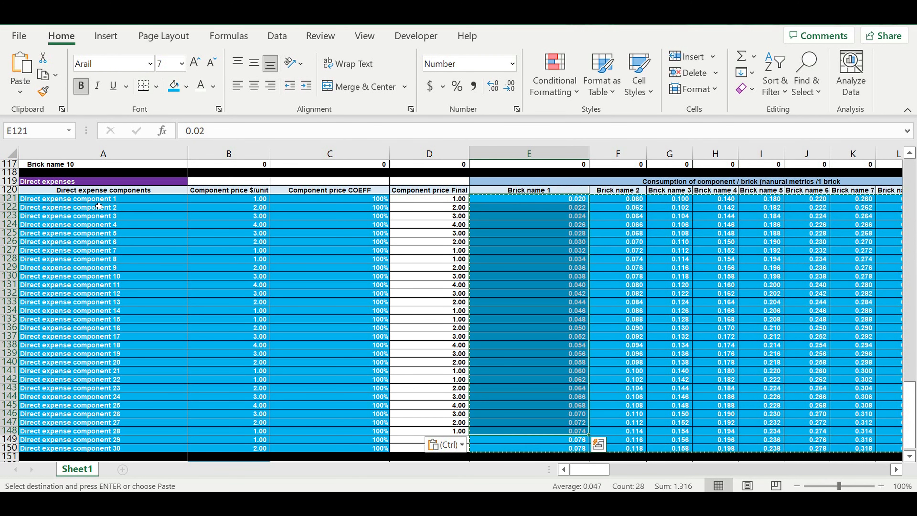
pyautogui.moveTo(87, 199); pyautogui.dragTo(90, 448)
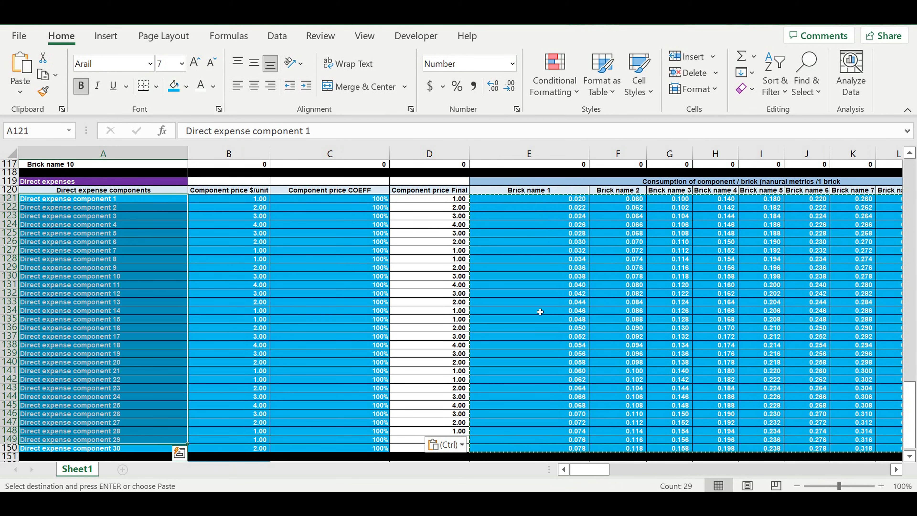
pyautogui.moveTo(556, 199); pyautogui.dragTo(554, 439)
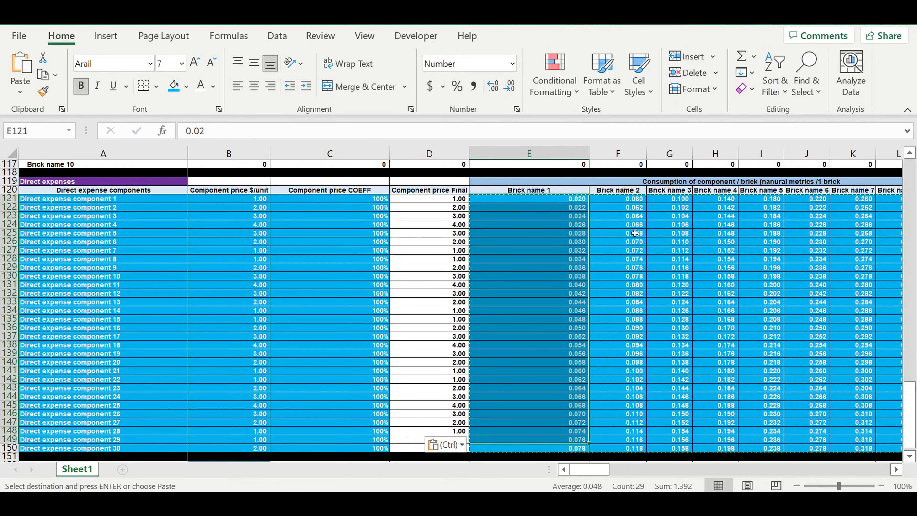
pyautogui.click(629, 194)
pyautogui.moveTo(633, 201); pyautogui.dragTo(633, 233)
pyautogui.moveTo(633, 285); pyautogui.dragTo(634, 354)
pyautogui.moveTo(630, 243); pyautogui.dragTo(629, 276)
pyautogui.moveTo(632, 361); pyautogui.dragTo(628, 431)
pyautogui.moveTo(681, 242); pyautogui.dragTo(679, 336)
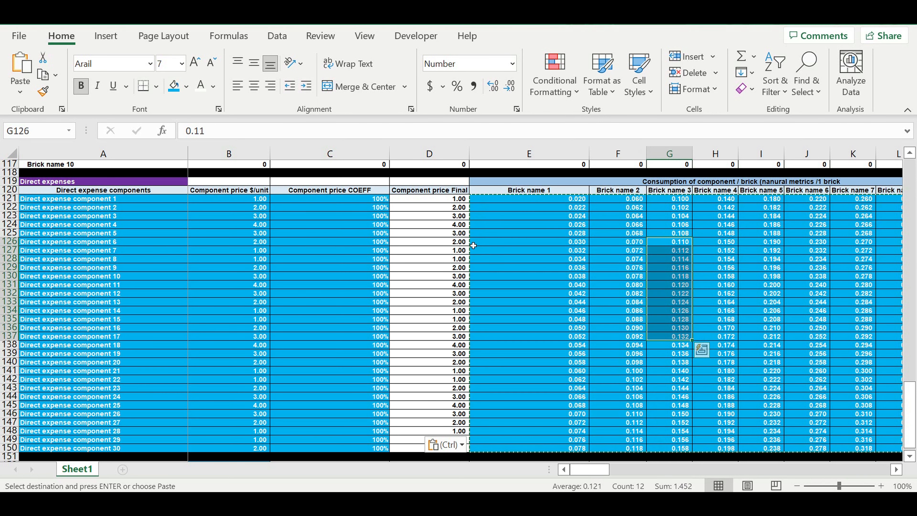
pyautogui.moveTo(725, 202); pyautogui.dragTo(727, 284)
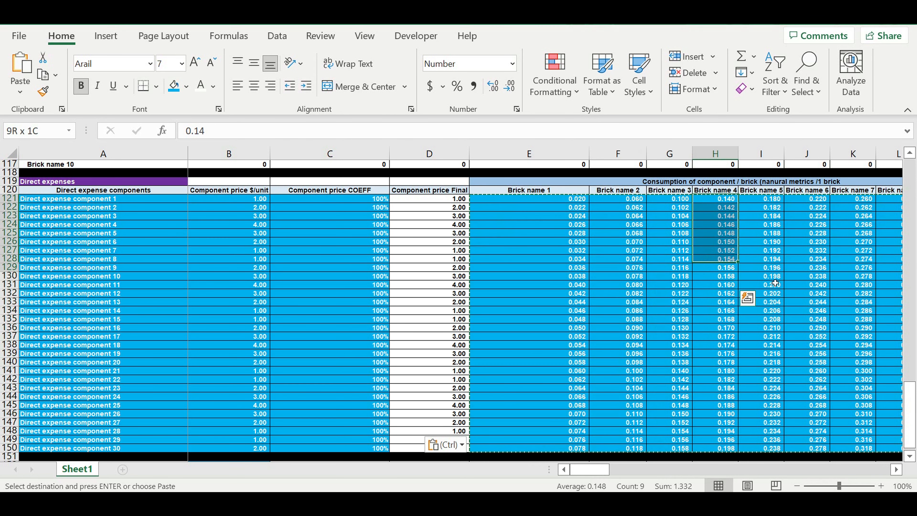
pyautogui.moveTo(769, 209); pyautogui.dragTo(770, 278)
pyautogui.click(815, 303)
# Copy the consumption heading and brick name headers in E119:N120 and paste them starting at O119
pyautogui.moveTo(593, 470); pyautogui.dragTo(603, 470)
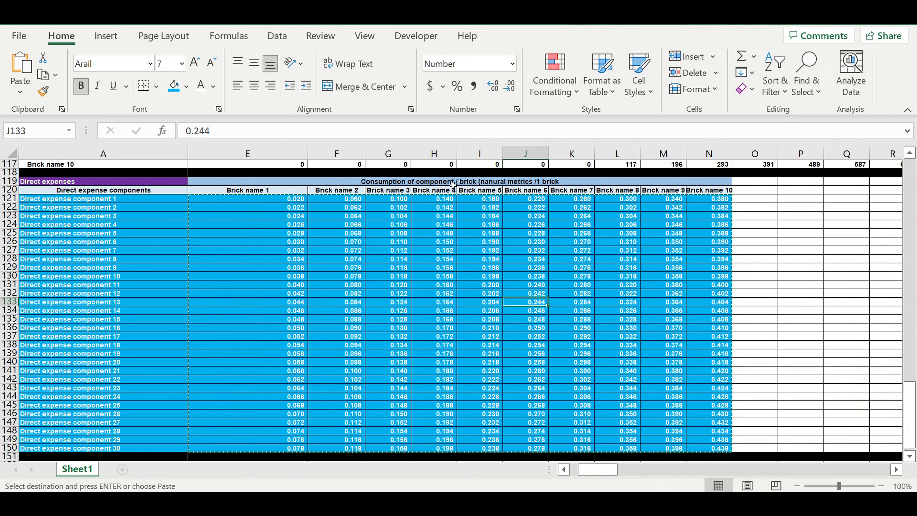
pyautogui.click(450, 184)
pyautogui.moveTo(451, 184); pyautogui.dragTo(451, 191)
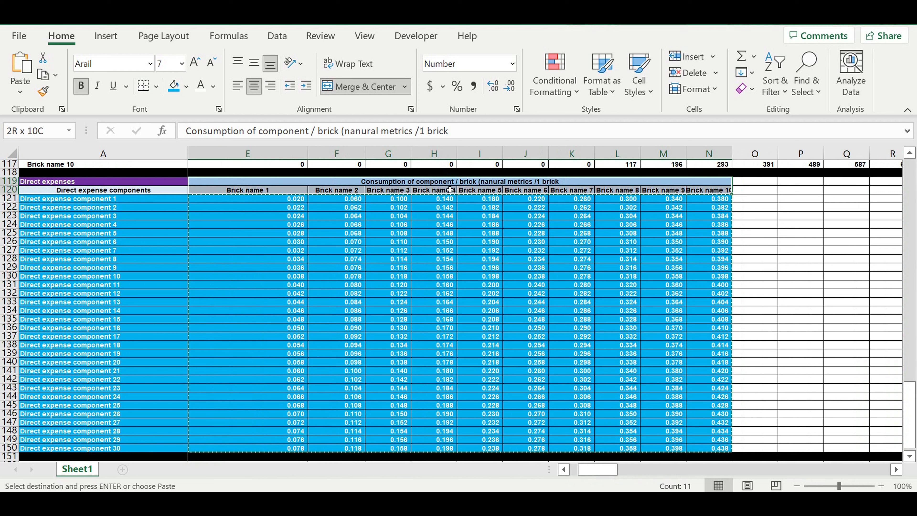
pyautogui.hotkey('ctrl', 'c')
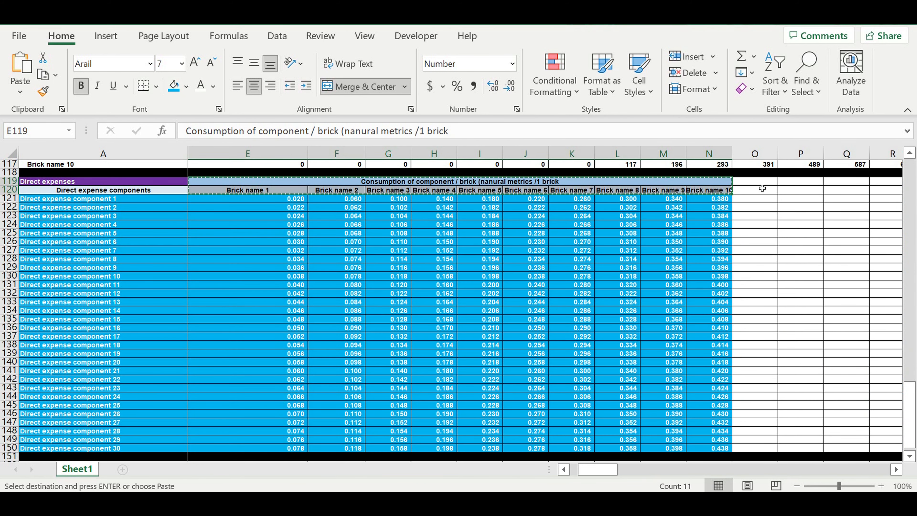
pyautogui.click(758, 182)
pyautogui.hotkey('ctrl', 'v')
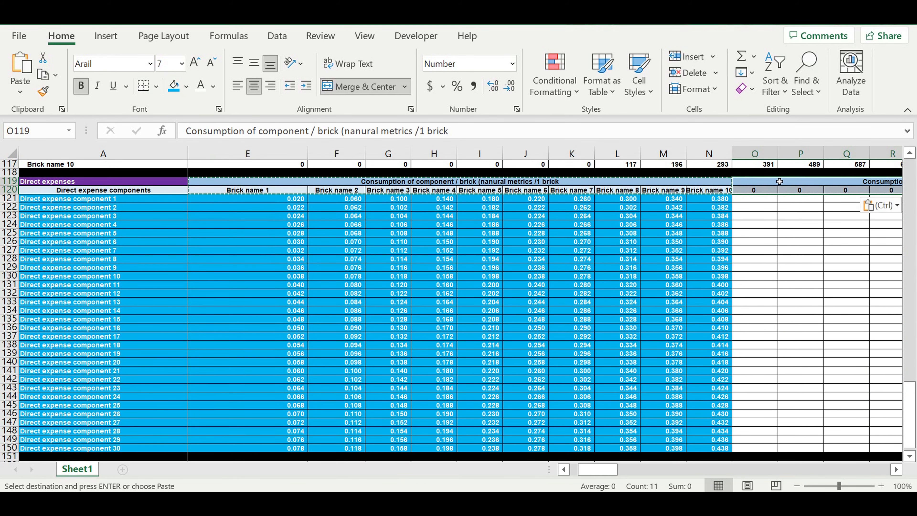
# Replace the text of the pasted merged heading in O119 with "Cost of 1 brick"
pyautogui.moveTo(486, 132); pyautogui.dragTo(84, 94)
pyautogui.write('Cost of 1 bric')
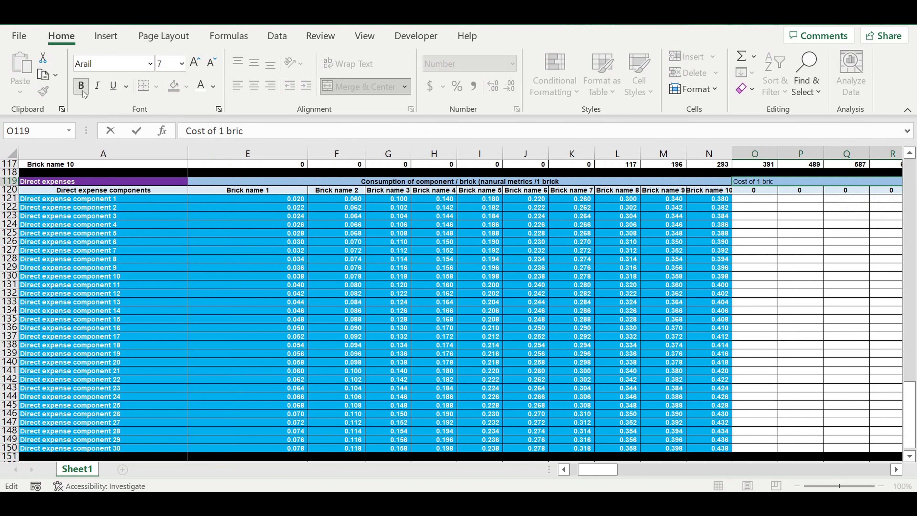
pyautogui.write('k')
pyautogui.press('Return')
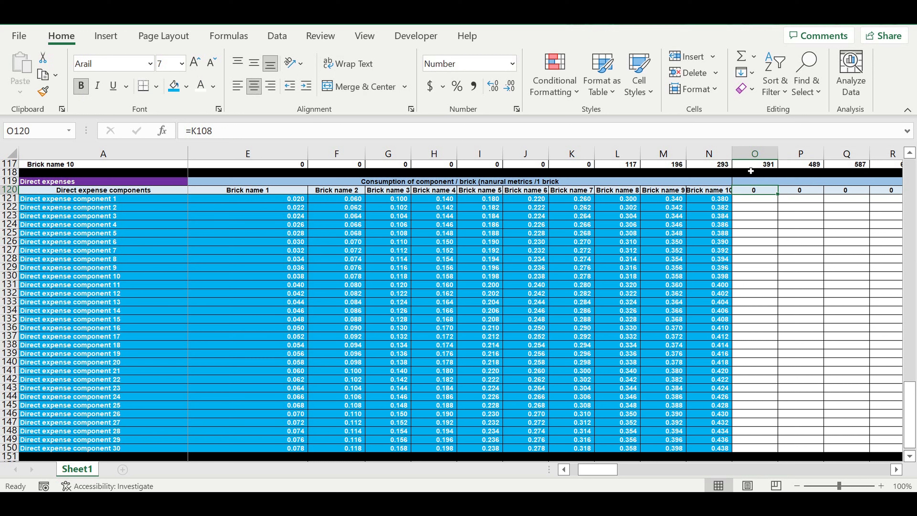
# Fill the merged "Cost of 1 brick" heading with a light gold theme color
pyautogui.click(777, 184)
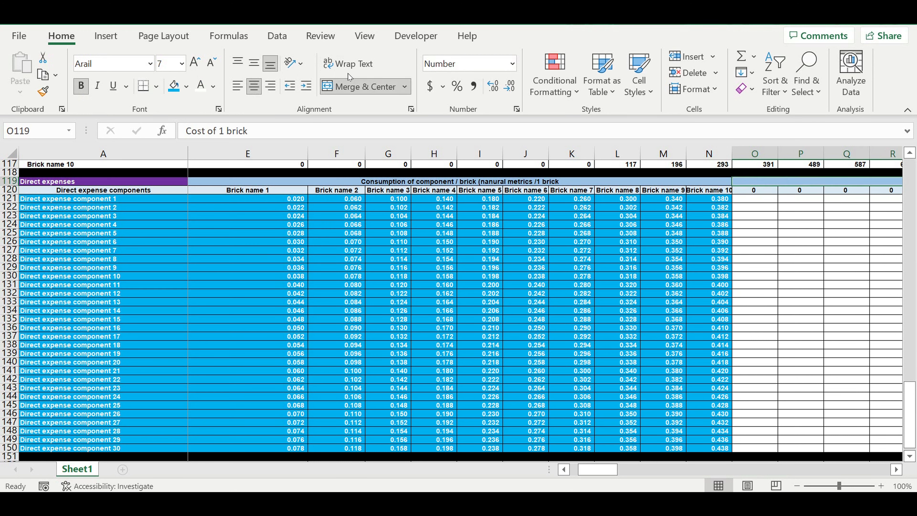
pyautogui.click(186, 86)
pyautogui.click(259, 151)
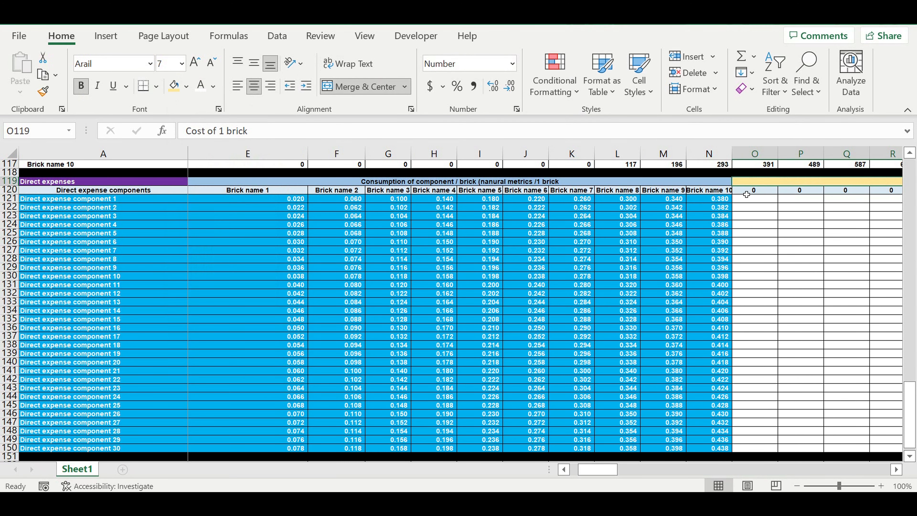
# Replace the formula in O120 with =E120 to link the first cost column header to Brick name 1
pyautogui.press('Down')
pyautogui.press('F2')
pyautogui.press('BackSpace')
pyautogui.press('BackSpace')
pyautogui.press('BackSpace')
pyautogui.press('BackSpace')
pyautogui.click(259, 193)
pyautogui.press('Return')
pyautogui.click(773, 193)
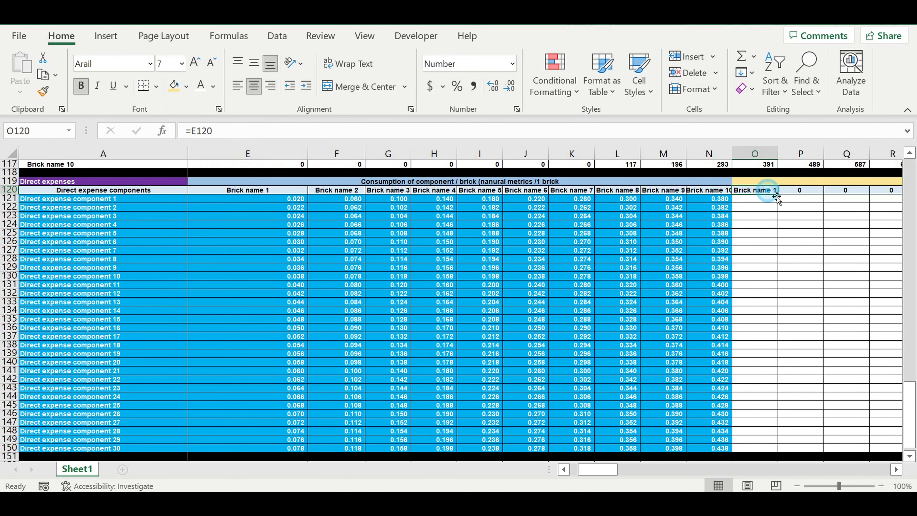
# Extend the brick name header formula from O120 across to X120, and enter the cost formula =$D121*E121 in O121
pyautogui.moveTo(780, 199); pyautogui.dragTo(826, 217)
pyautogui.click(742, 249)
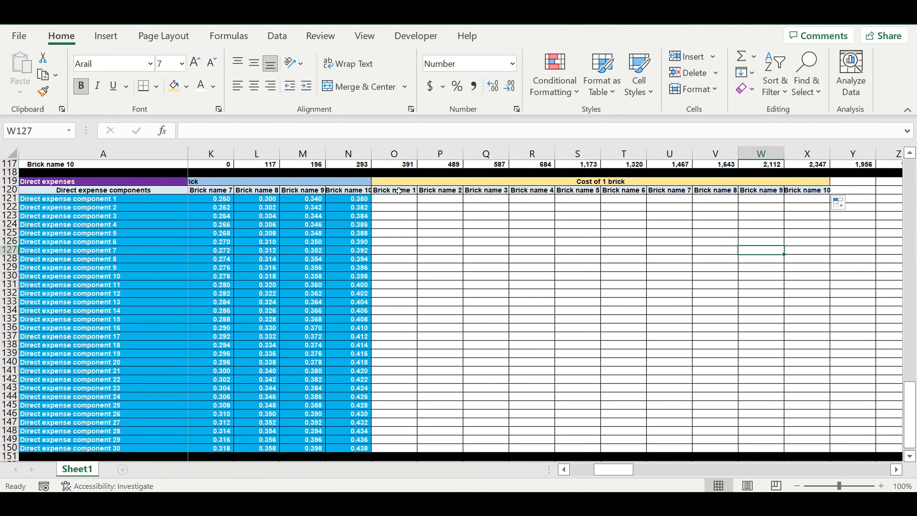
pyautogui.click(396, 201)
pyautogui.write('=')
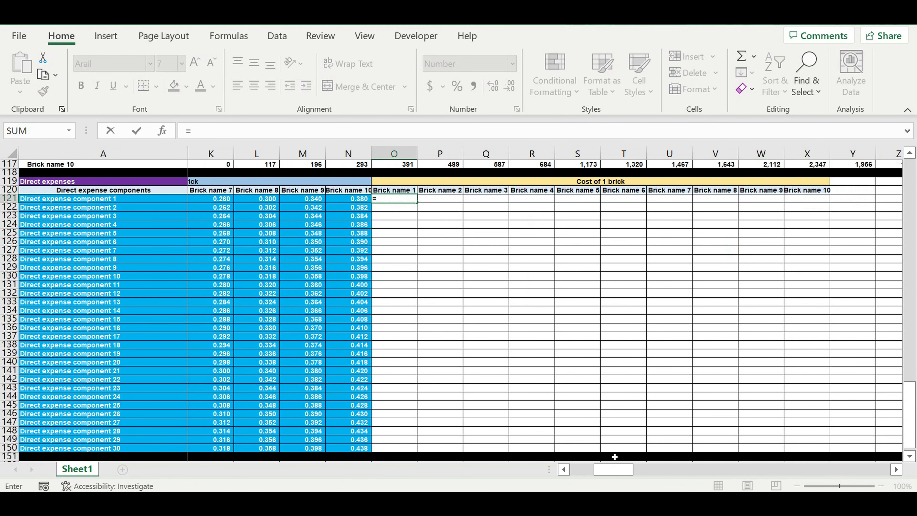
pyautogui.moveTo(614, 469); pyautogui.dragTo(590, 469)
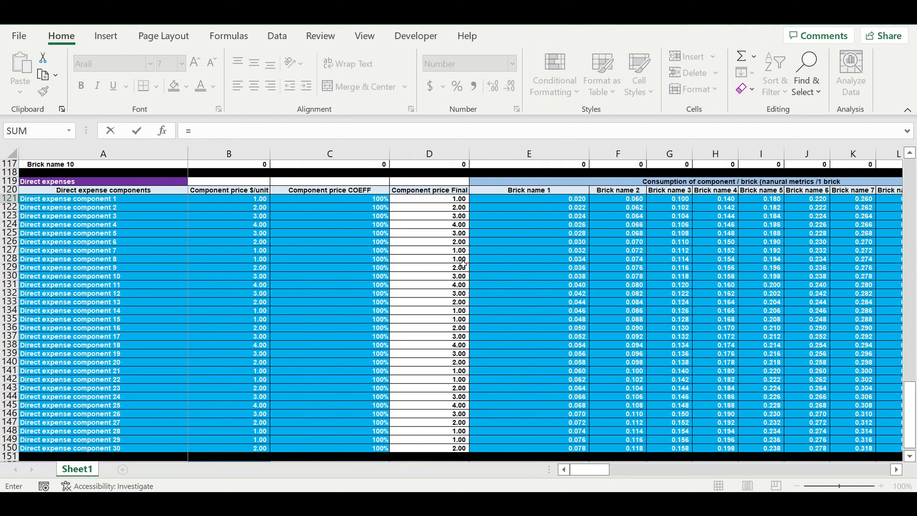
pyautogui.click(437, 199)
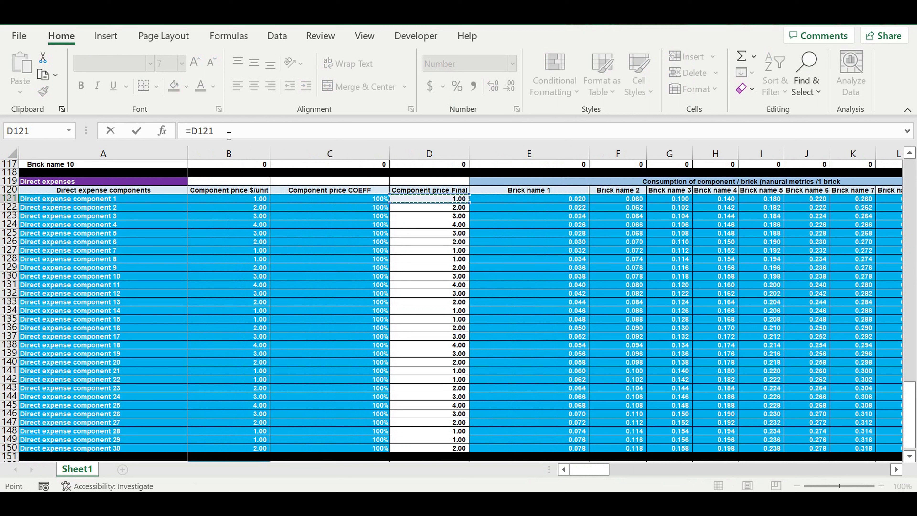
pyautogui.click(196, 133)
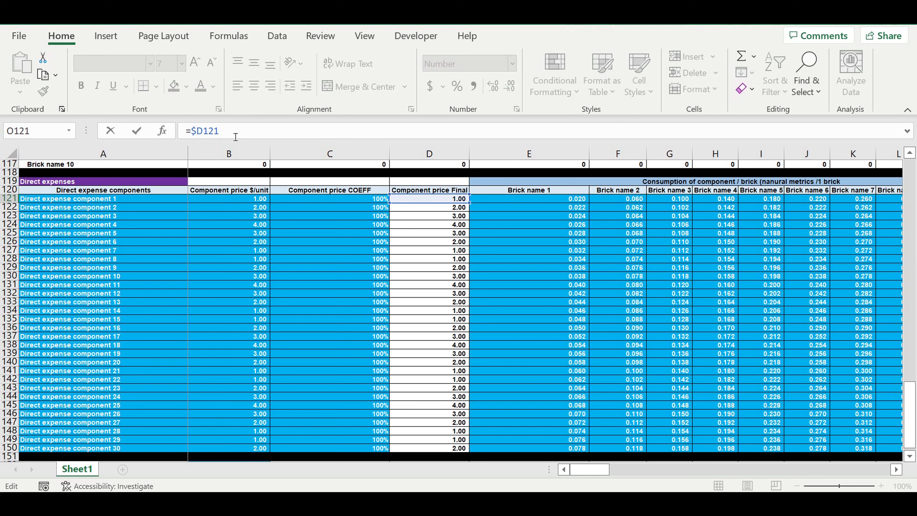
pyautogui.click(530, 203)
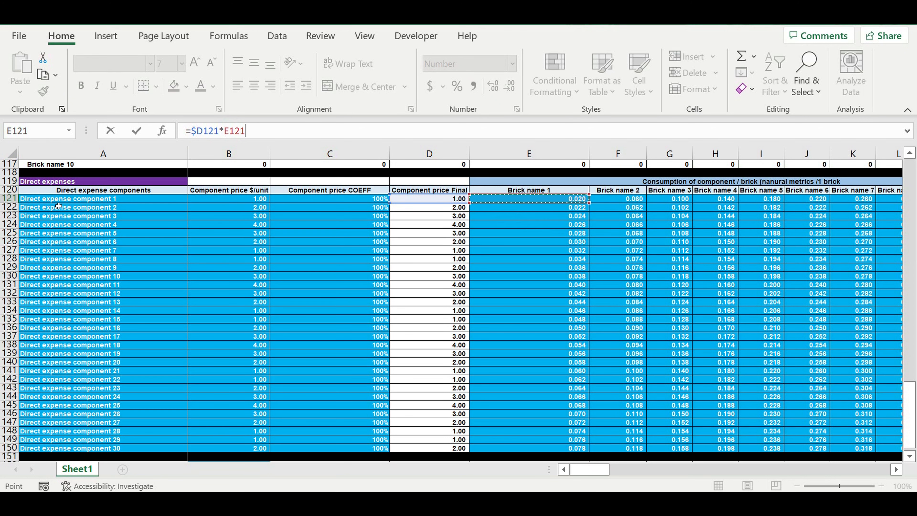
pyautogui.press('Return')
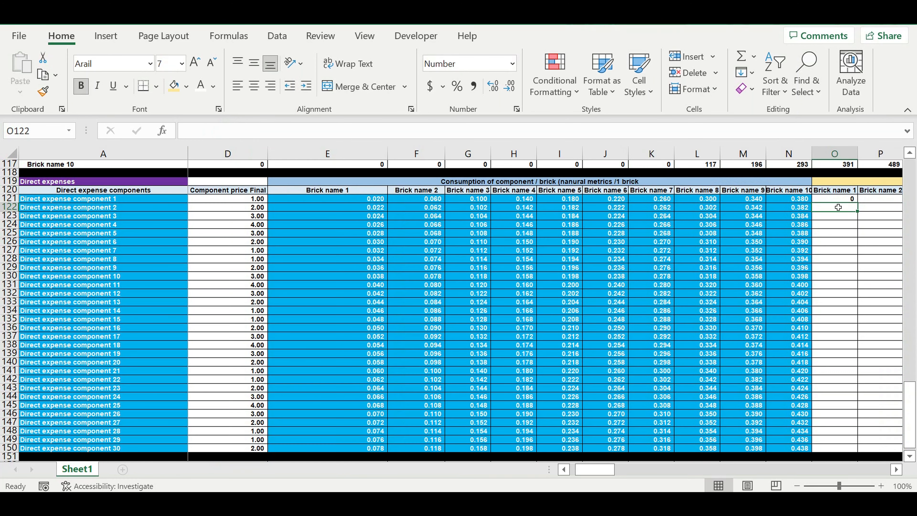
# Show O121 with two decimal places and fill its cost formula across O121:X150 for all bricks and components
pyautogui.click(840, 200)
pyautogui.click(493, 86)
pyautogui.click(492, 86)
pyautogui.moveTo(863, 206); pyautogui.dragTo(809, 451)
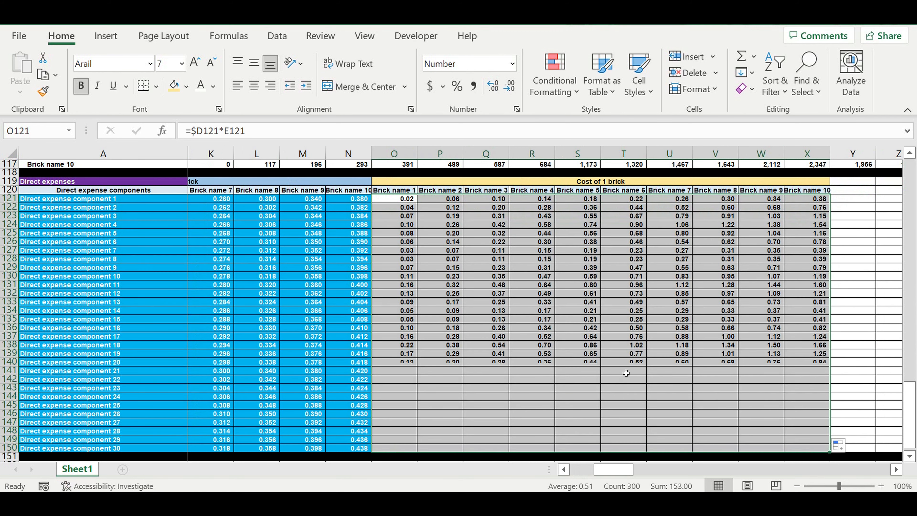
pyautogui.click(612, 380)
pyautogui.moveTo(494, 201); pyautogui.dragTo(491, 448)
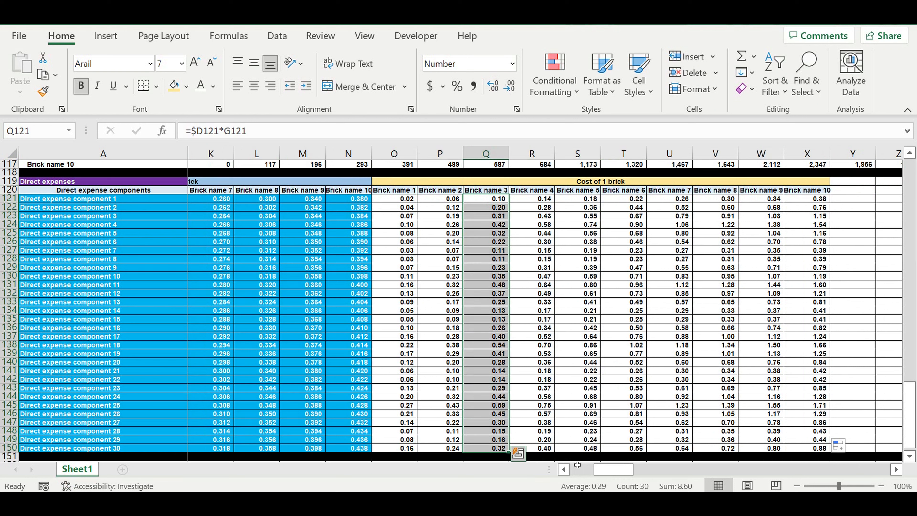
pyautogui.moveTo(450, 199); pyautogui.dragTo(450, 448)
pyautogui.click(585, 363)
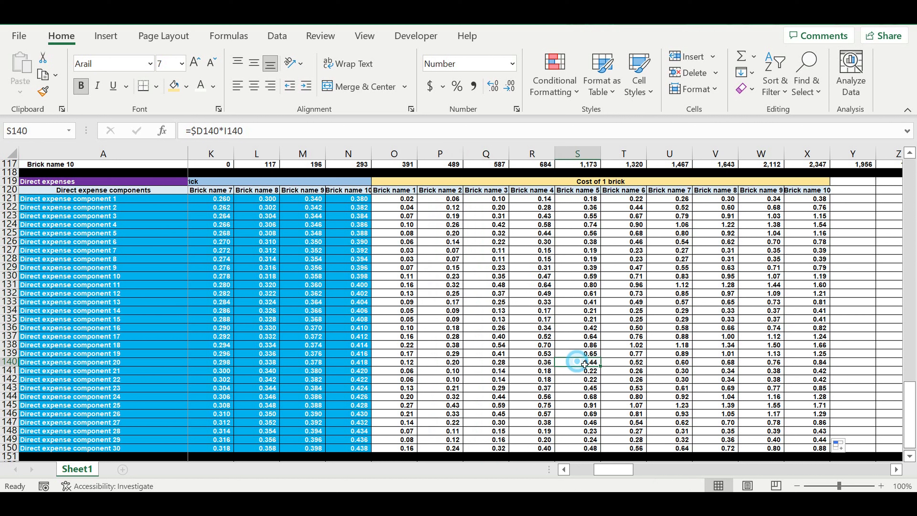
# Change the merged heading in O119 to "Direct Cost of 1 brick"
pyautogui.click(569, 182)
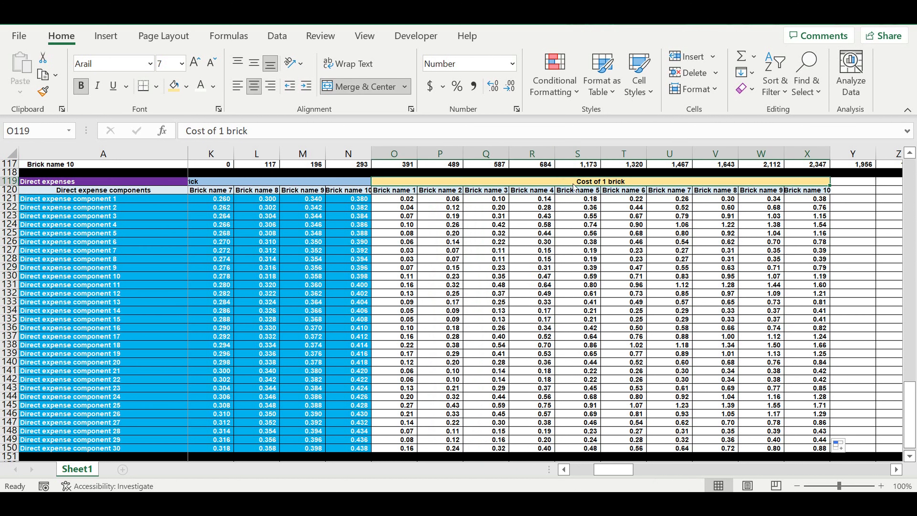
pyautogui.click(186, 137)
pyautogui.write('Direct')
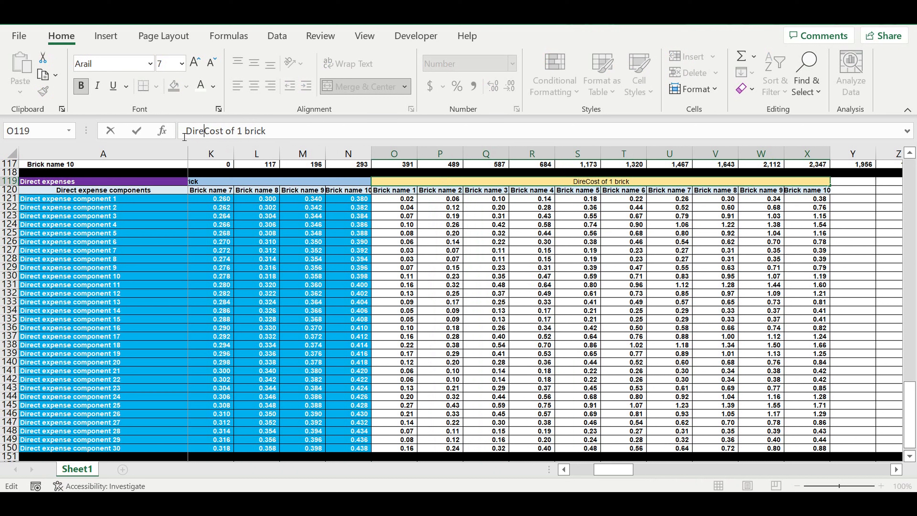
pyautogui.press('Return')
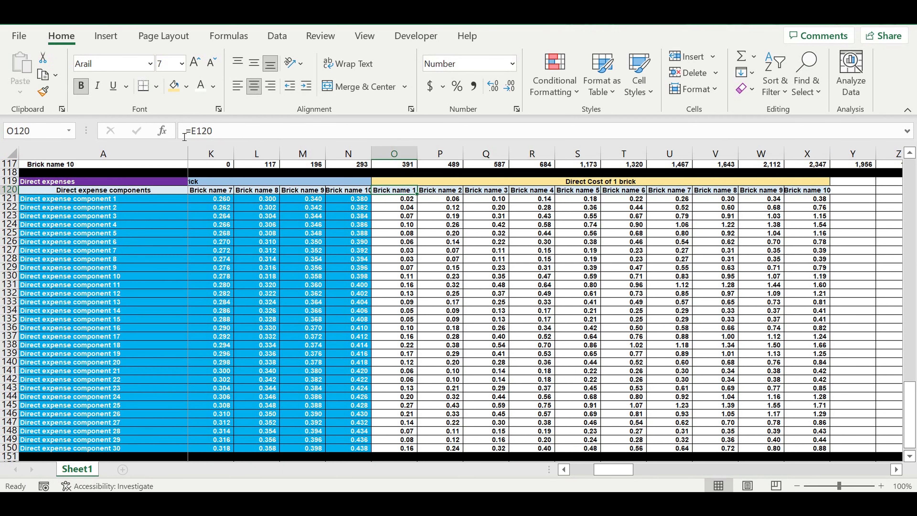
pyautogui.click(580, 267)
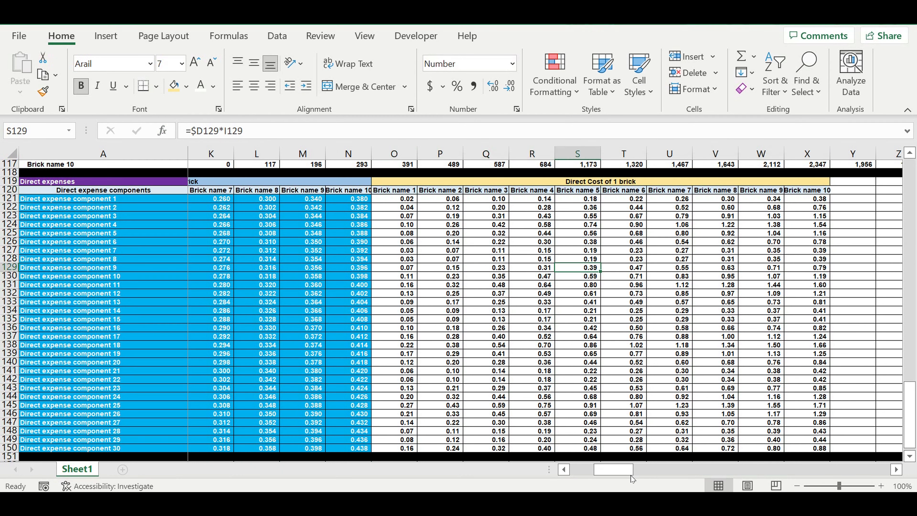
# Compare the monthly bricks produced quantities with the direct cost columns of the matching brick names
pyautogui.moveTo(603, 474); pyautogui.dragTo(580, 470)
pyautogui.scroll(5, 448, 342)
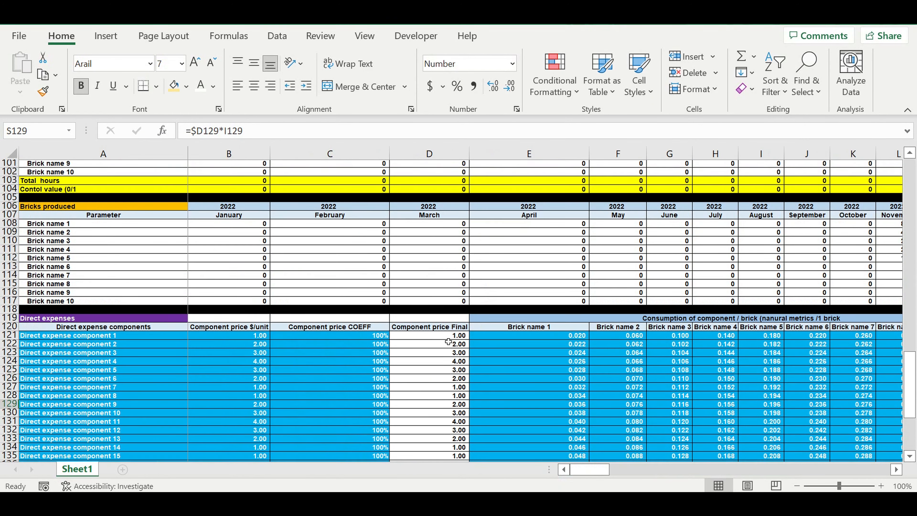
pyautogui.scroll(2, 448, 341)
pyautogui.moveTo(719, 275); pyautogui.dragTo(783, 350)
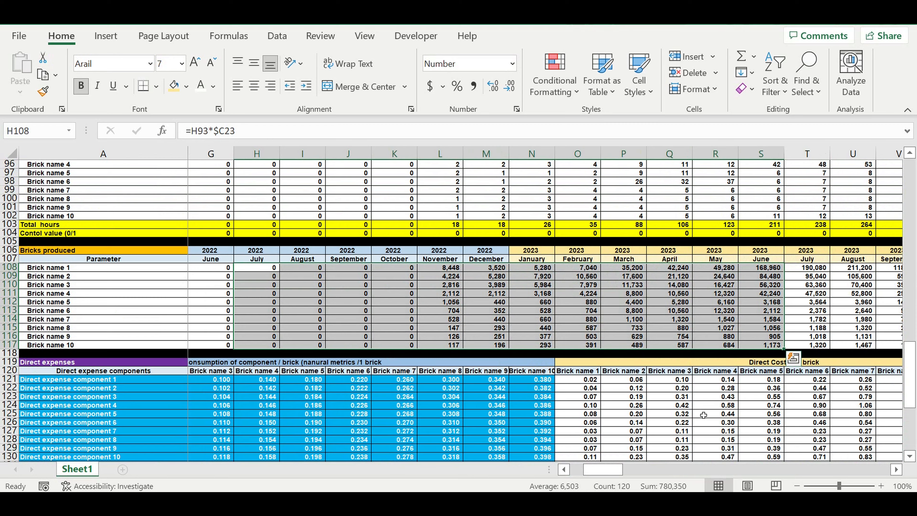
pyautogui.scroll(-3, 699, 413)
pyautogui.moveTo(587, 304); pyautogui.dragTo(590, 437)
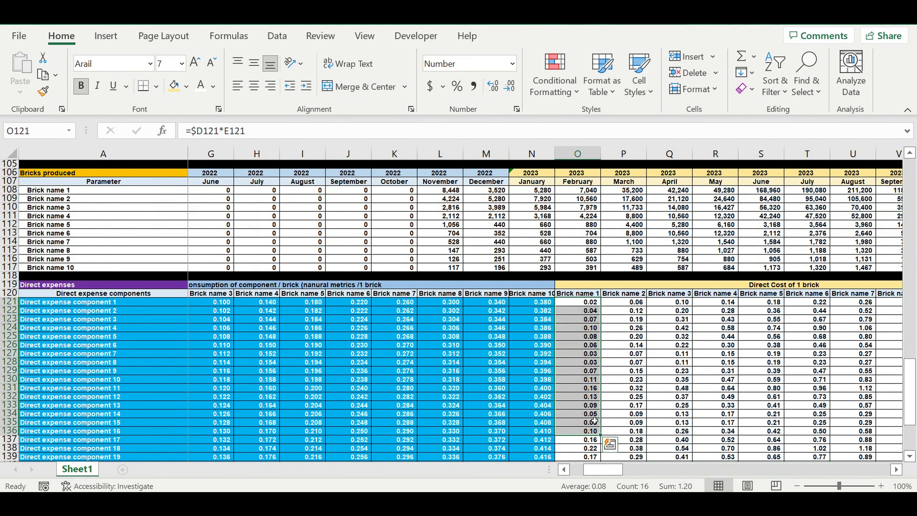
pyautogui.click(448, 193)
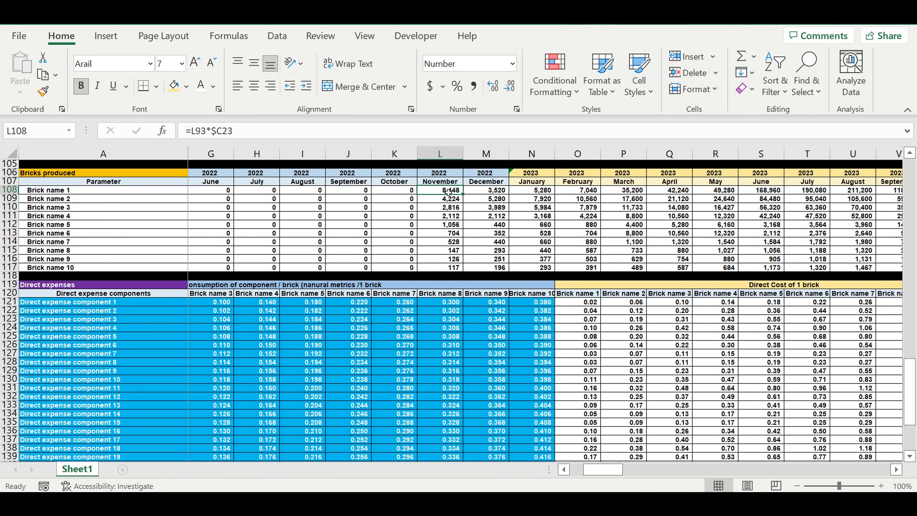
pyautogui.click(445, 201)
pyautogui.moveTo(583, 304); pyautogui.dragTo(583, 414)
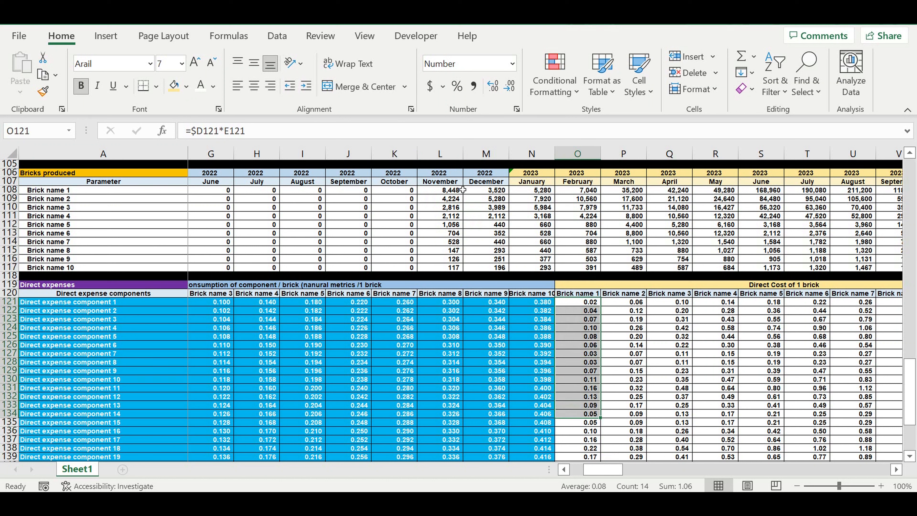
pyautogui.click(450, 192)
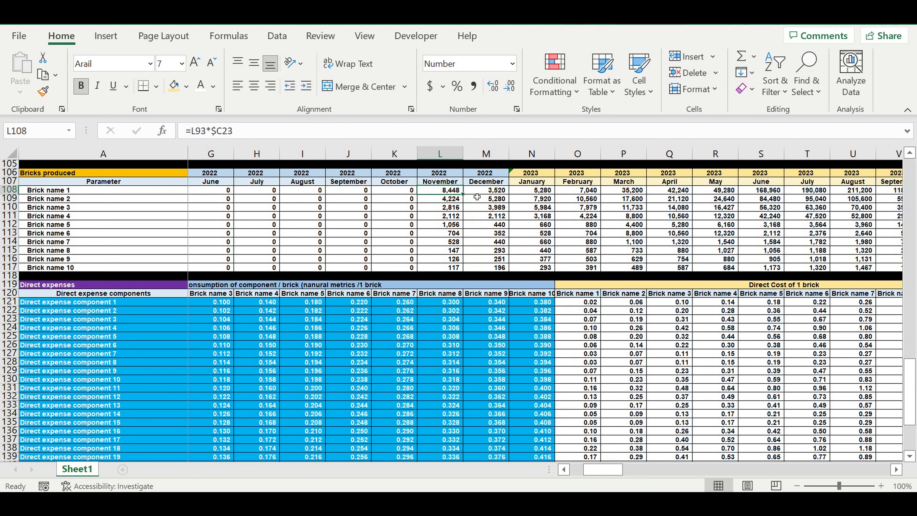
pyautogui.click(451, 201)
pyautogui.moveTo(636, 303); pyautogui.dragTo(637, 439)
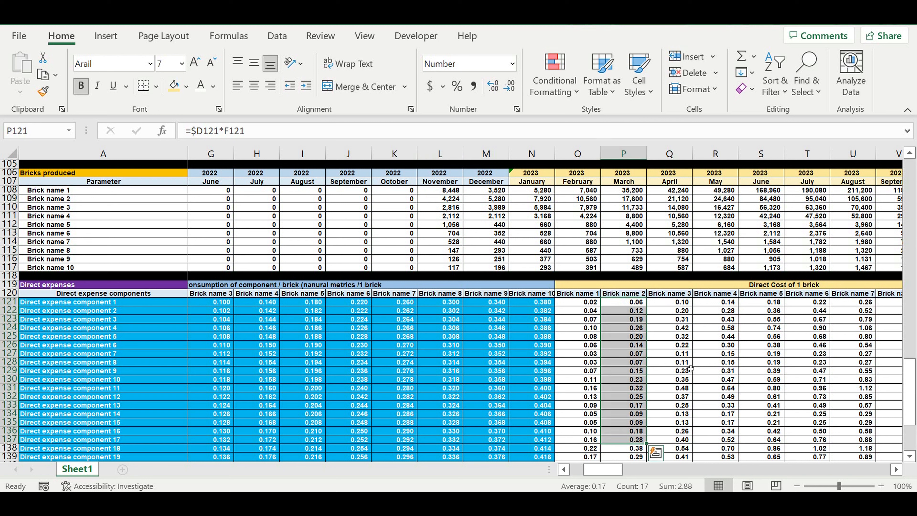
pyautogui.moveTo(674, 303); pyautogui.dragTo(675, 379)
pyautogui.moveTo(540, 191); pyautogui.dragTo(541, 242)
pyautogui.moveTo(603, 469); pyautogui.dragTo(589, 470)
# Fill row 153, below the general direct expense component price coefficient, with black as a separator
pyautogui.scroll(-14, 183, 348)
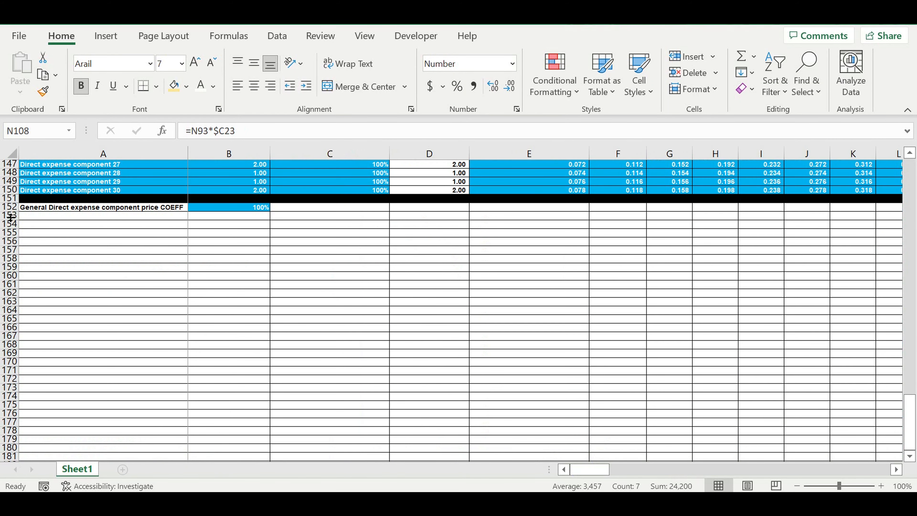
pyautogui.click(11, 216)
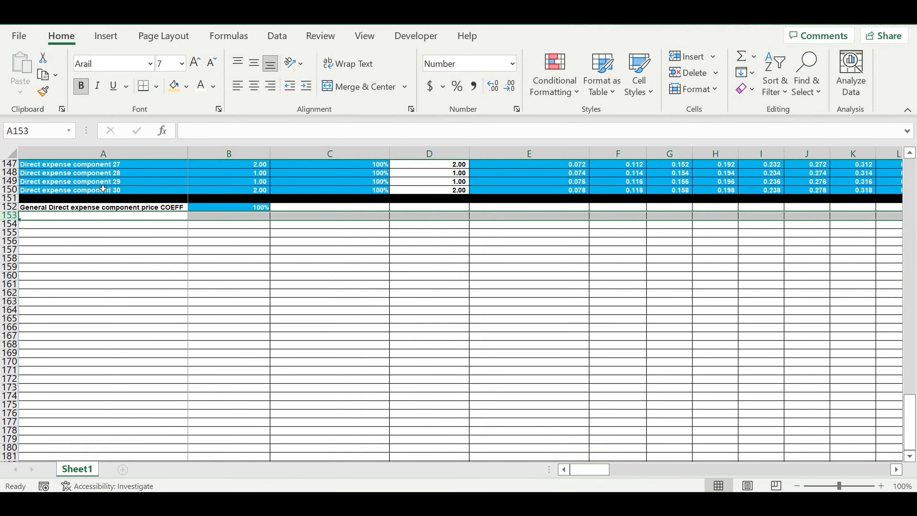
pyautogui.click(190, 87)
pyautogui.click(184, 125)
pyautogui.click(164, 259)
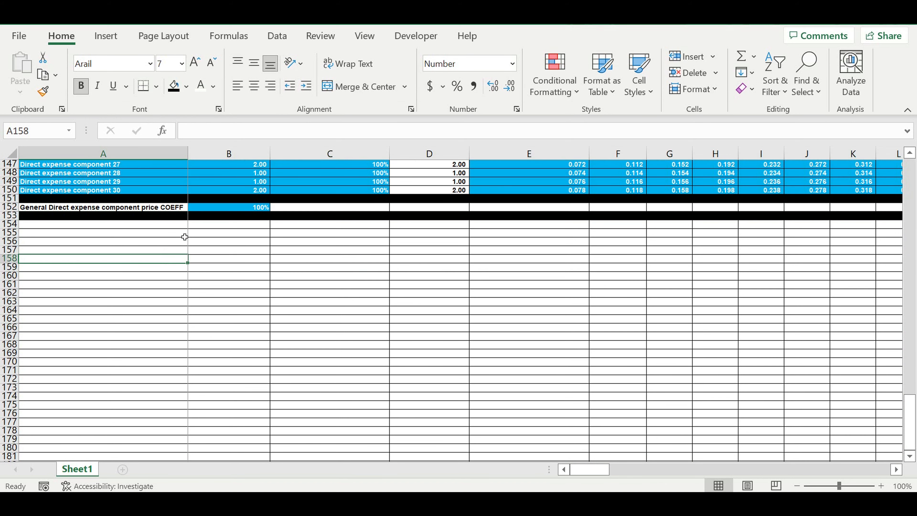
# Copy the Bricks produced header rows 106:107 and paste them starting at A154
pyautogui.scroll(14, 191, 232)
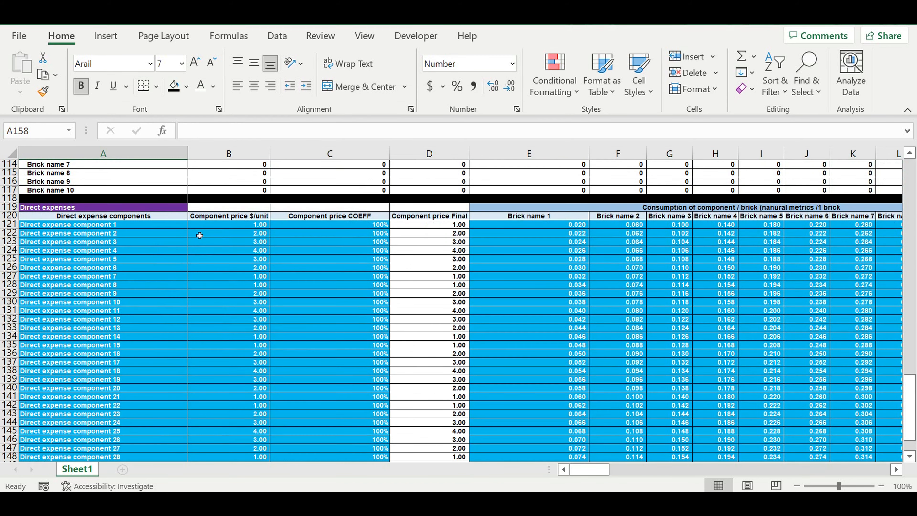
pyautogui.moveTo(9, 173); pyautogui.dragTo(25, 182)
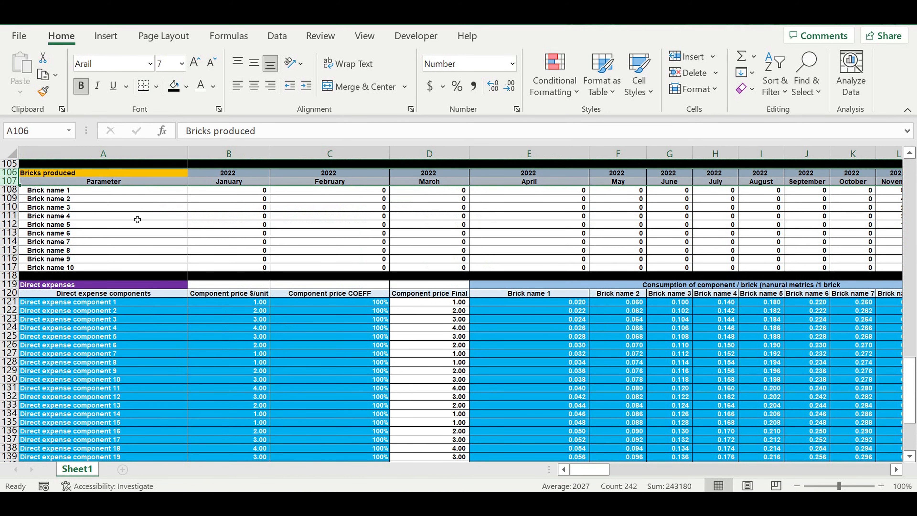
pyautogui.hotkey('ctrl', 'c')
pyautogui.scroll(-9, 137, 220)
pyautogui.click(170, 354)
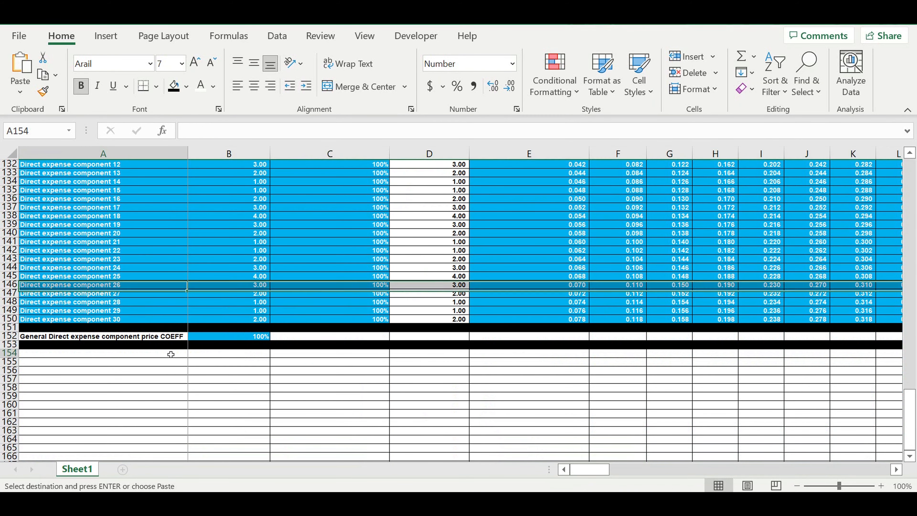
pyautogui.hotkey('ctrl', 'v')
# Link the first year header in B154 to the Bricks produced table with =B106
pyautogui.click(242, 356)
pyautogui.write('=')
pyautogui.scroll(13, 292, 321)
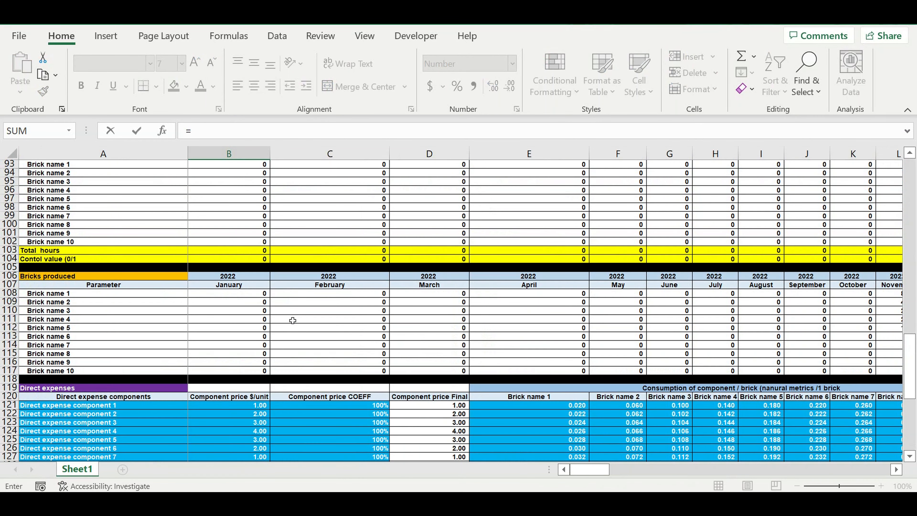
pyautogui.click(229, 277)
pyautogui.press('Return')
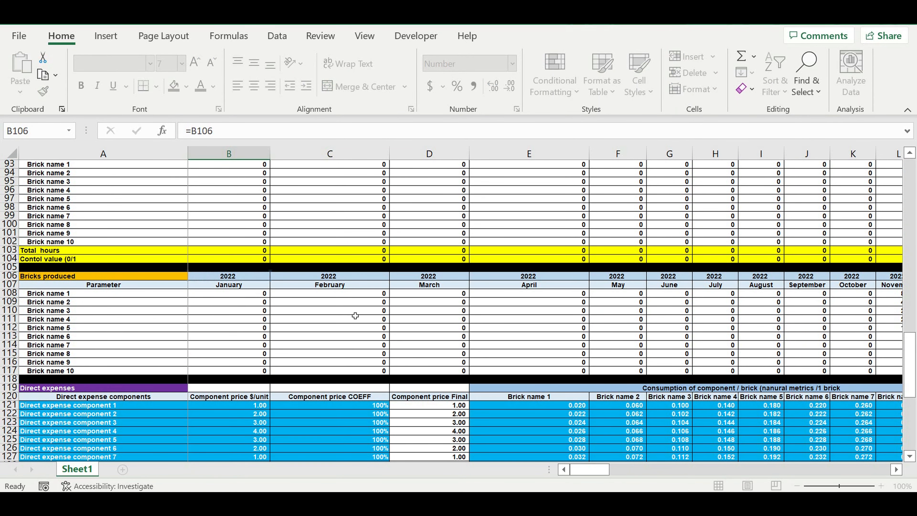
pyautogui.scroll(-5, 355, 316)
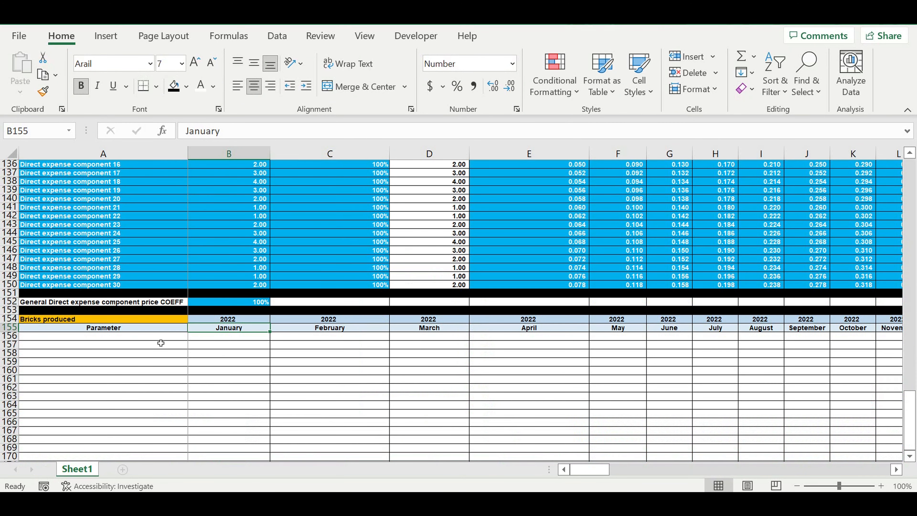
# Replace the pasted title in A154 with =A108 to link it to Brick name 1
pyautogui.click(146, 336)
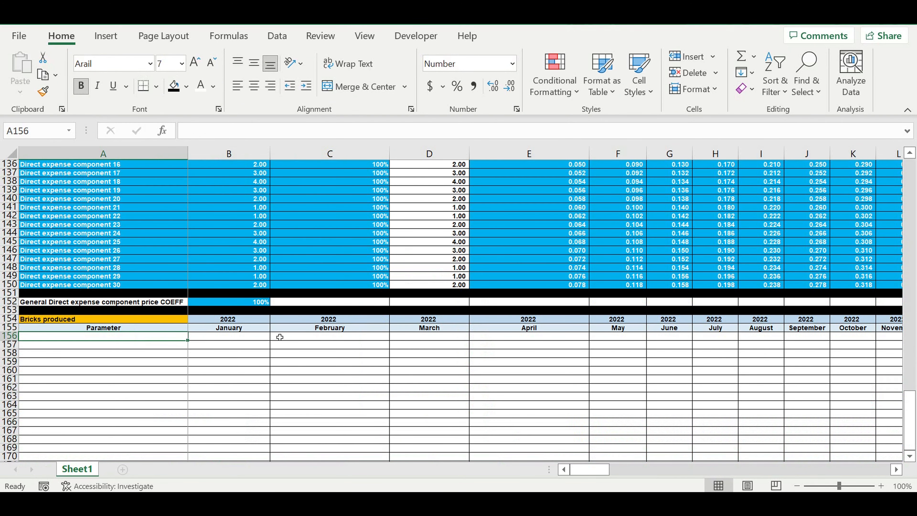
pyautogui.click(77, 322)
pyautogui.write('=')
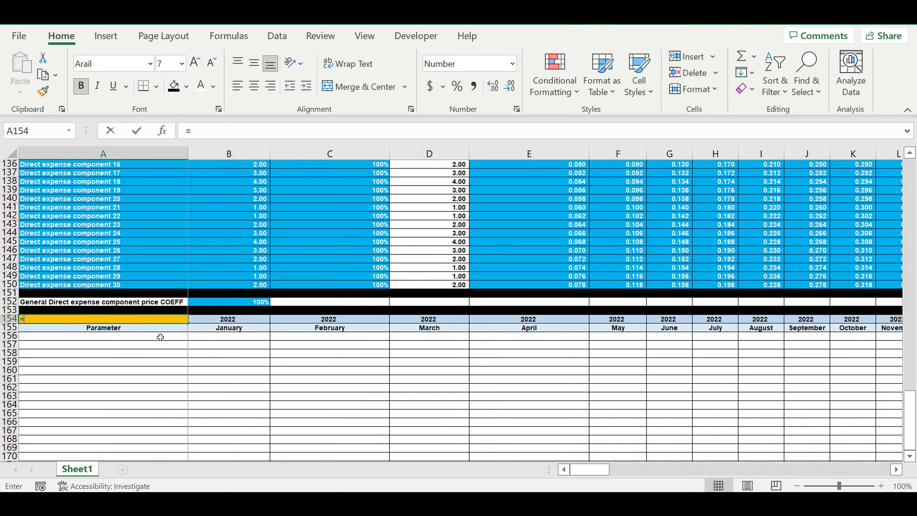
pyautogui.scroll(8, 149, 321)
pyautogui.scroll(4, 148, 321)
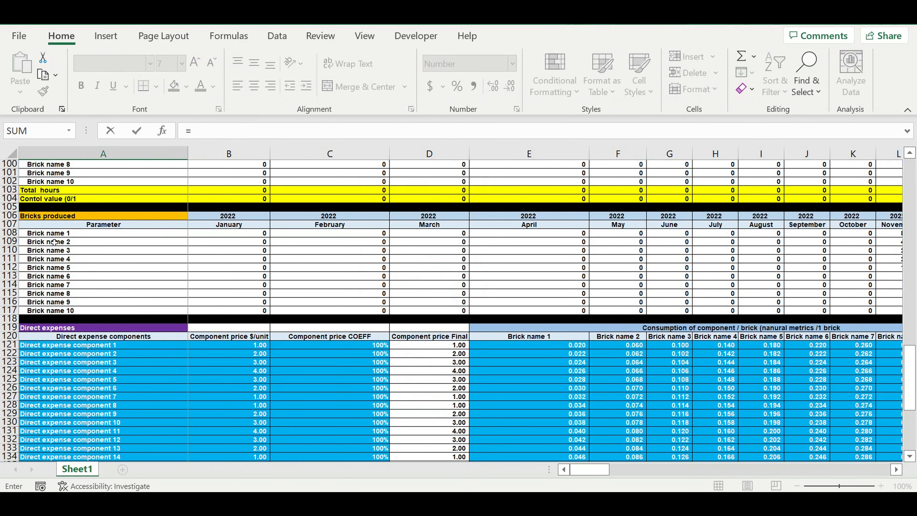
pyautogui.click(40, 234)
pyautogui.press('Return')
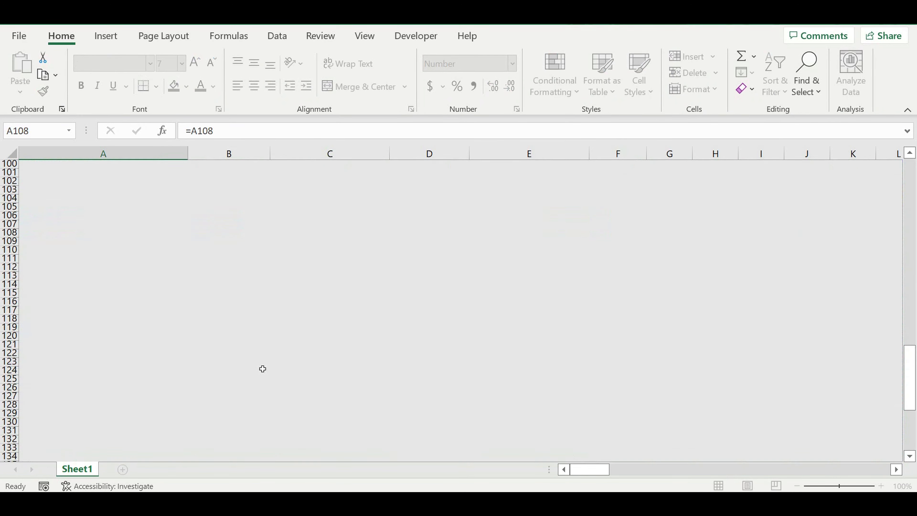
pyautogui.scroll(-4, 262, 406)
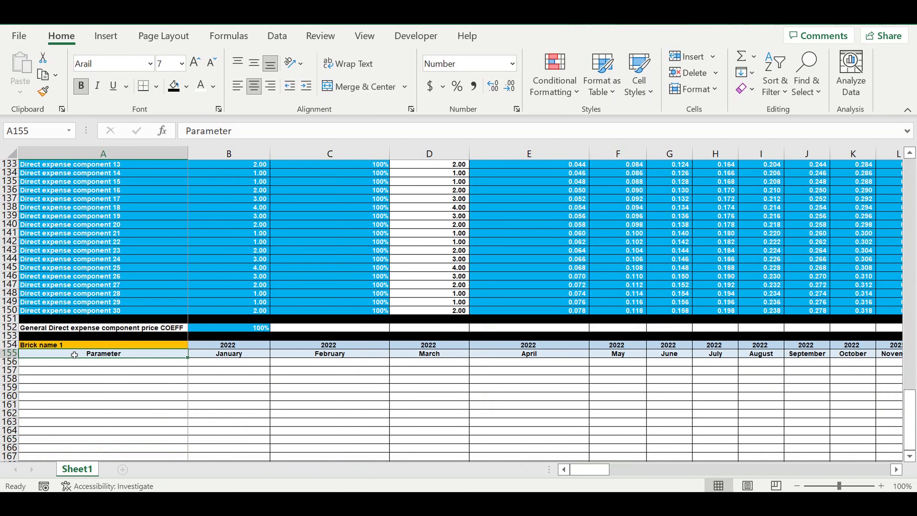
# Replace the Parameter label in A155 with the text "Direct expenes step 1"
pyautogui.write('Dire')
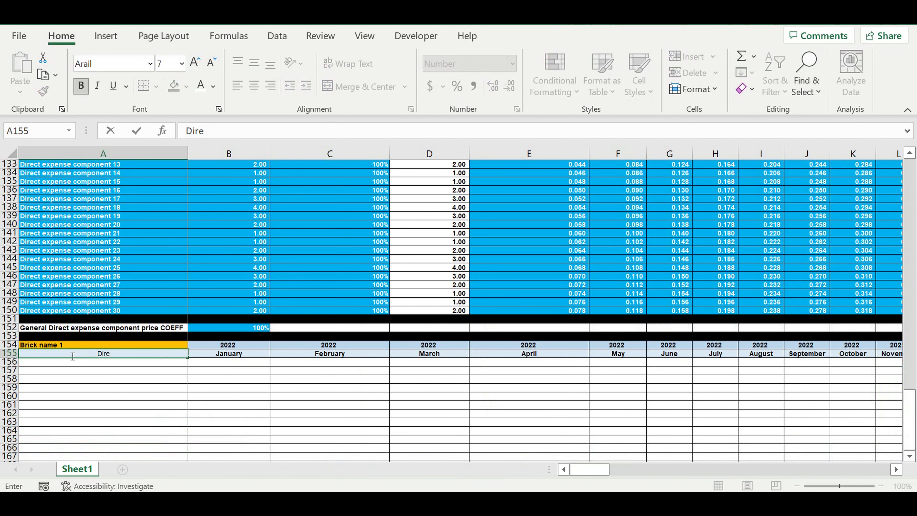
pyautogui.write('ct expenes step 1')
pyautogui.press('Return')
# Copy the text of A155 into A154, replacing the =A108 link with "Direct expenes step 1"
pyautogui.click(71, 355)
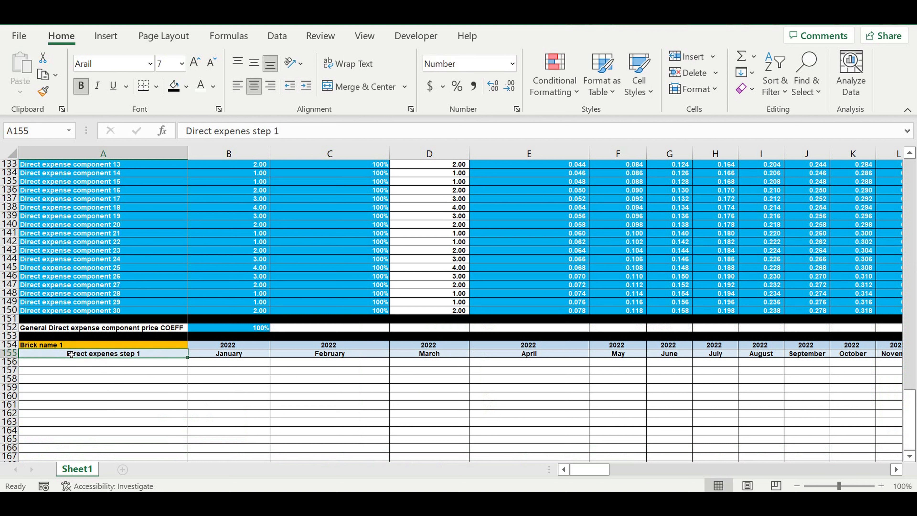
pyautogui.moveTo(308, 142); pyautogui.dragTo(184, 132)
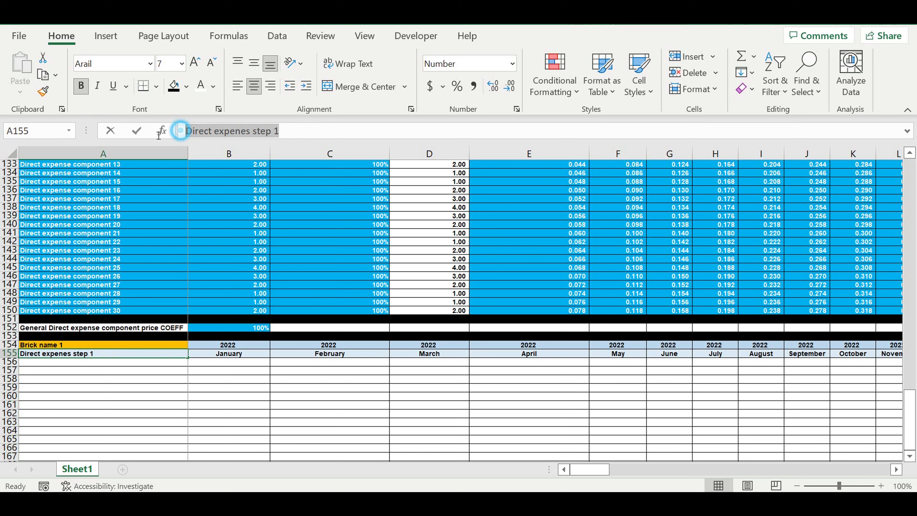
pyautogui.press('Escape')
pyautogui.press('Up')
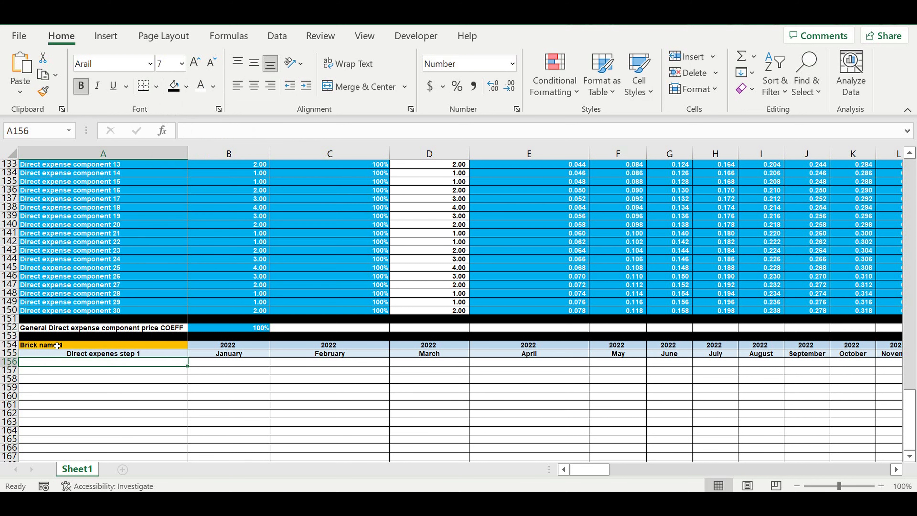
pyautogui.moveTo(218, 131); pyautogui.dragTo(94, 122)
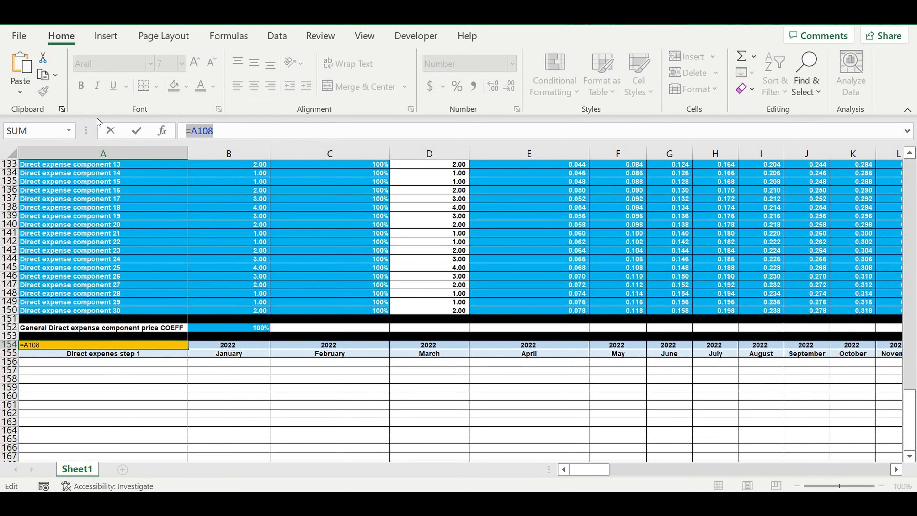
pyautogui.hotkey('ctrl', 'v')
pyautogui.press('Return')
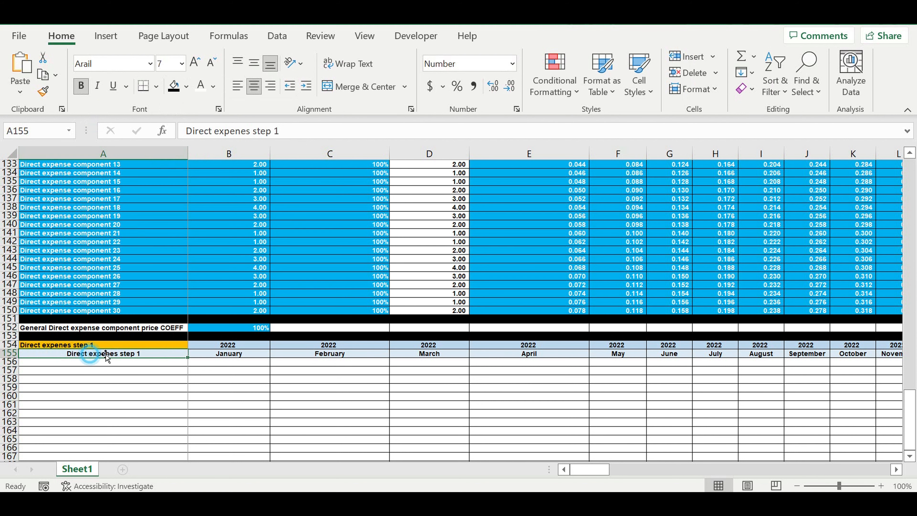
# Left-align A155 and link it to Brick name 1 in the Bricks produced table with =A108
pyautogui.click(237, 86)
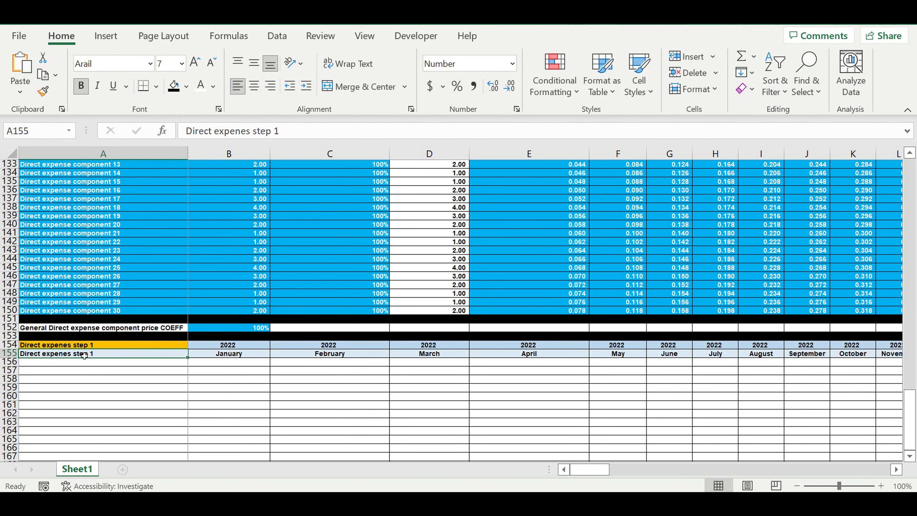
pyautogui.write('=')
pyautogui.scroll(7, 95, 236)
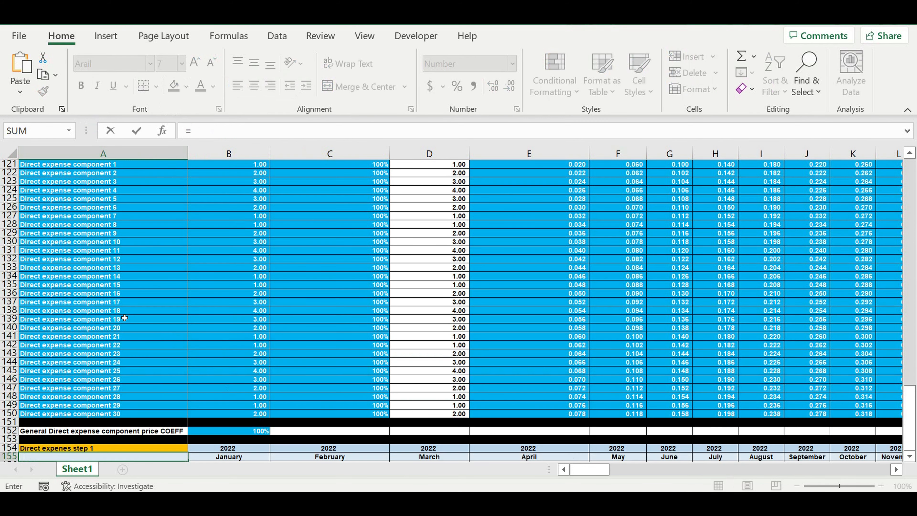
pyautogui.scroll(3, 95, 237)
pyautogui.click(59, 210)
pyautogui.press('Return')
# Give the A154 title a dark pink fill and white font
pyautogui.click(101, 336)
pyautogui.click(186, 86)
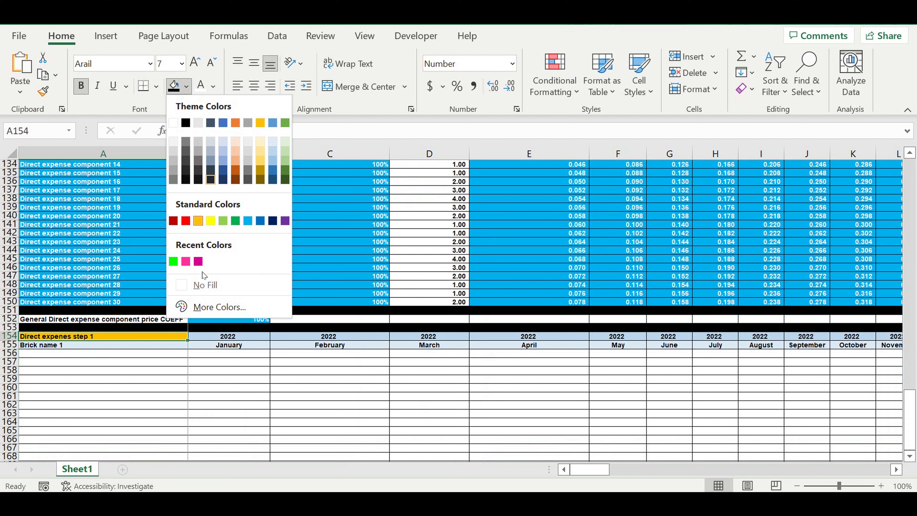
pyautogui.click(198, 260)
pyautogui.click(200, 85)
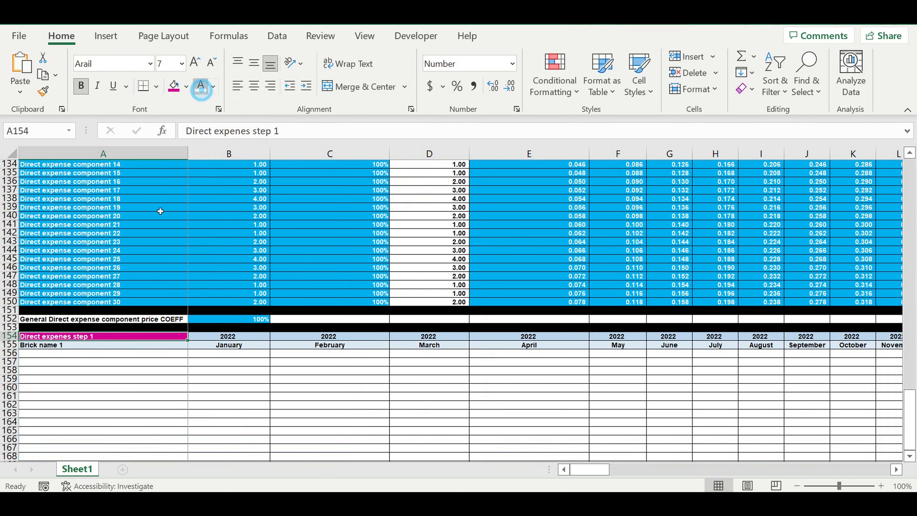
# Format the brick name in A155 with a white font and a red fill
pyautogui.click(98, 346)
pyautogui.click(201, 85)
pyautogui.click(186, 87)
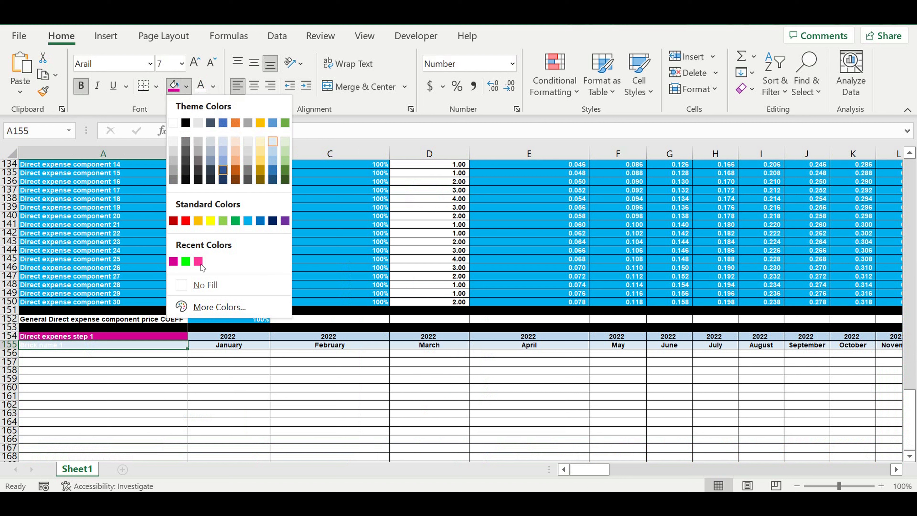
pyautogui.click(185, 221)
pyautogui.click(215, 385)
# Link A156 to the first direct expense component with =A121
pyautogui.click(166, 353)
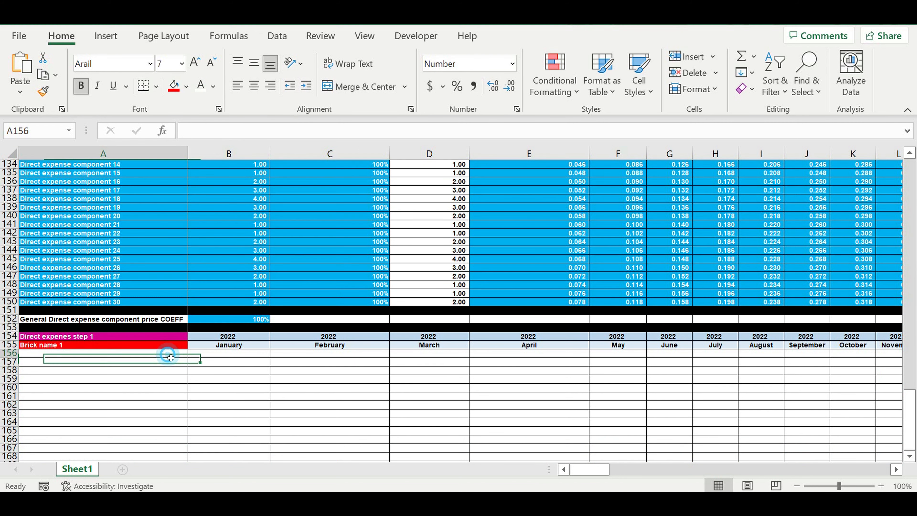
pyautogui.write('=')
pyautogui.scroll(6, 127, 248)
pyautogui.click(101, 209)
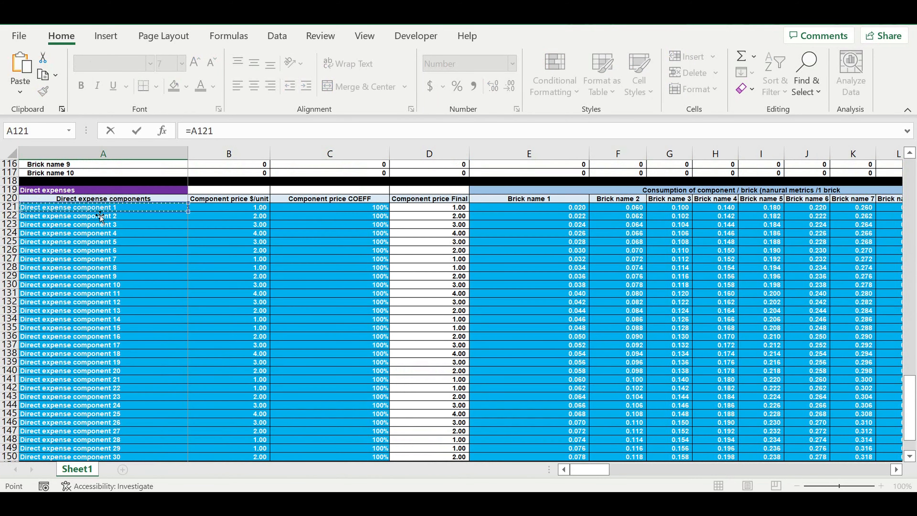
pyautogui.press('Return')
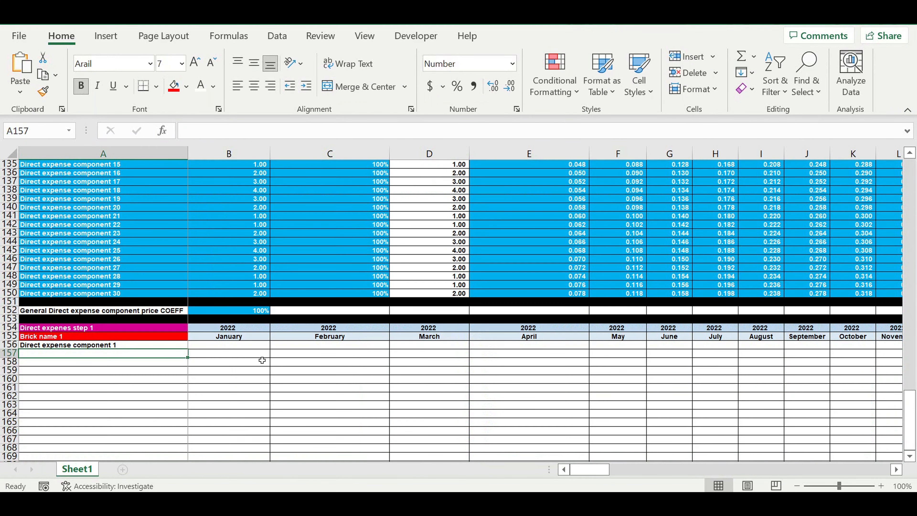
# Indent the component label in A156 and fill its link down column A through Direct expense component 30
pyautogui.scroll(-2, 221, 336)
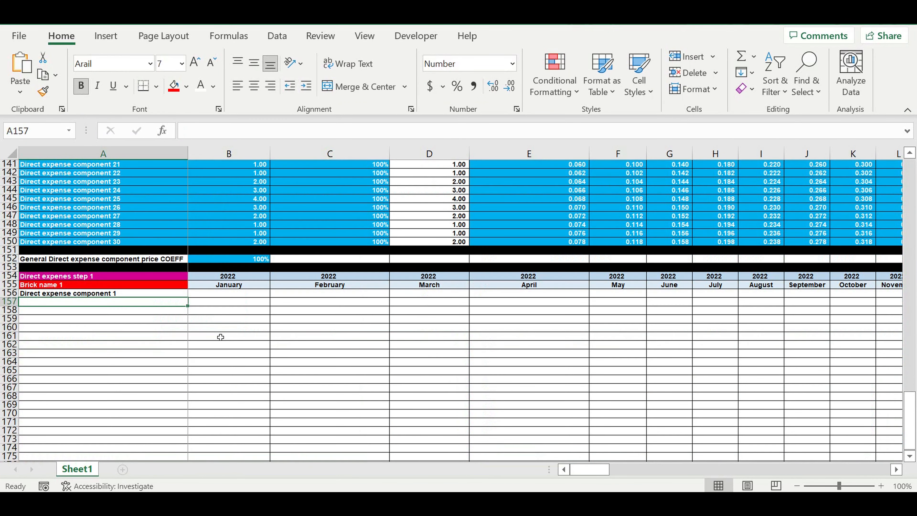
pyautogui.click(307, 87)
pyautogui.moveTo(189, 301); pyautogui.dragTo(174, 450)
pyautogui.scroll(-3, 226, 383)
pyautogui.moveTo(188, 376); pyautogui.dragTo(186, 450)
pyautogui.scroll(-2, 232, 425)
pyautogui.moveTo(192, 404); pyautogui.dragTo(186, 438)
# Clear the surplus filled cells A186:A189 below Direct expense component 30
pyautogui.moveTo(137, 423); pyautogui.dragTo(136, 448)
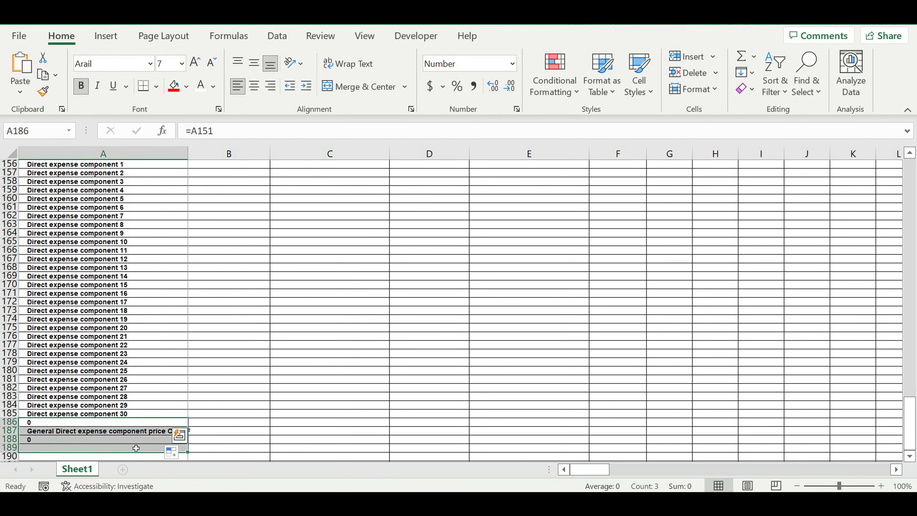
pyautogui.press('Delete')
pyautogui.click(196, 399)
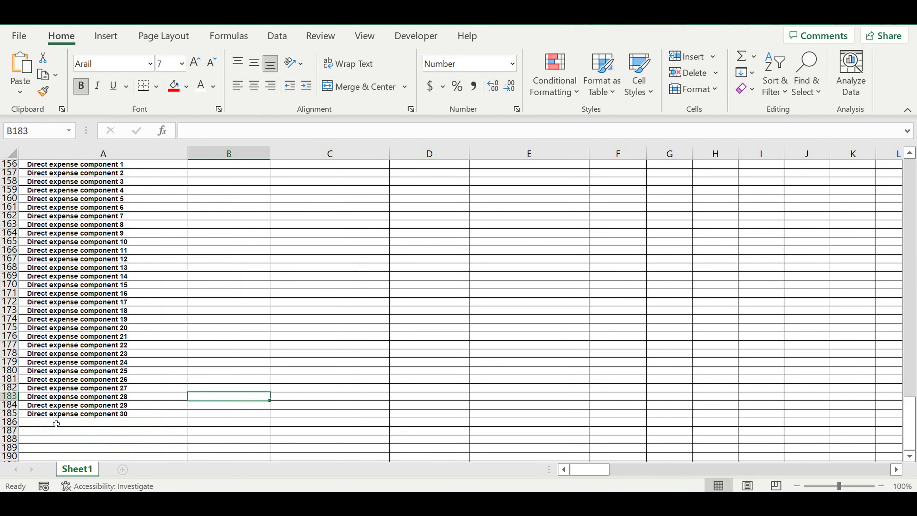
# Fill row 186, below the component list, with black as a separator
pyautogui.click(13, 424)
pyautogui.click(186, 87)
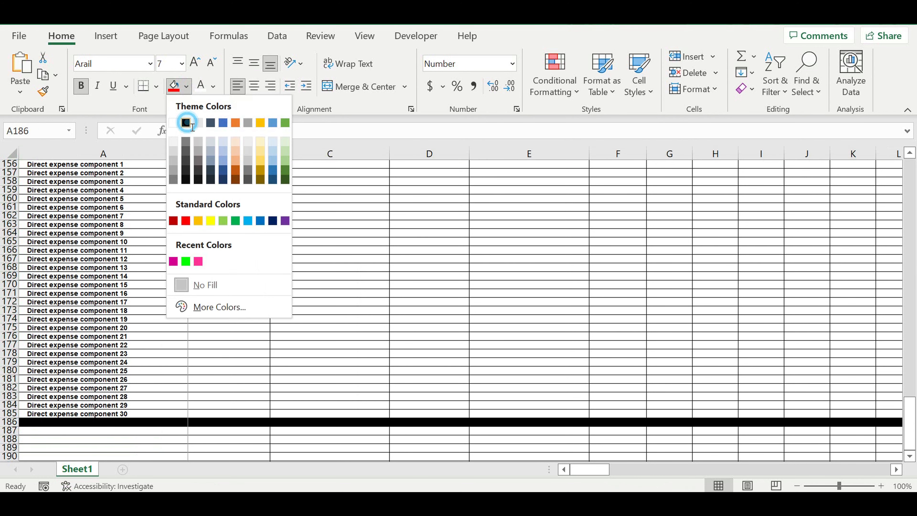
pyautogui.click(187, 123)
pyautogui.click(286, 268)
# Begin the B156 formula with Brick name 1's January production and a locked row, =B$108*
pyautogui.scroll(3, 298, 291)
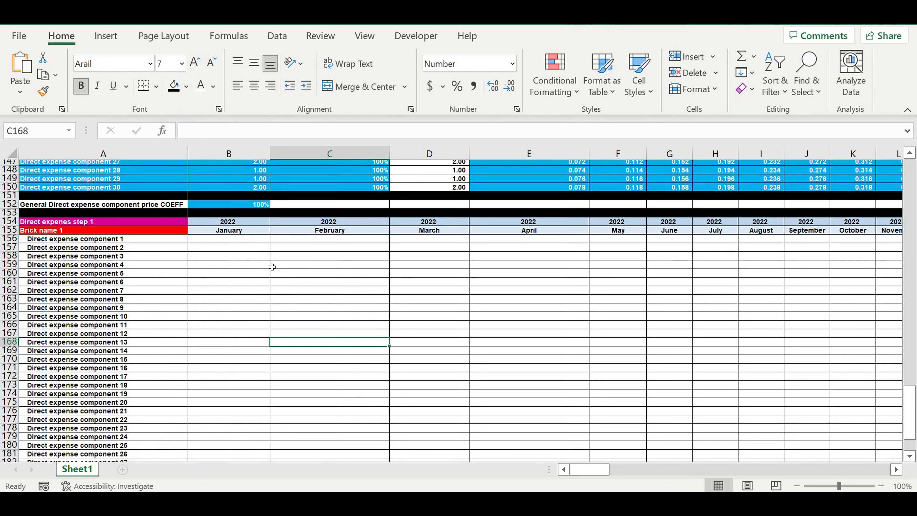
pyautogui.click(215, 246)
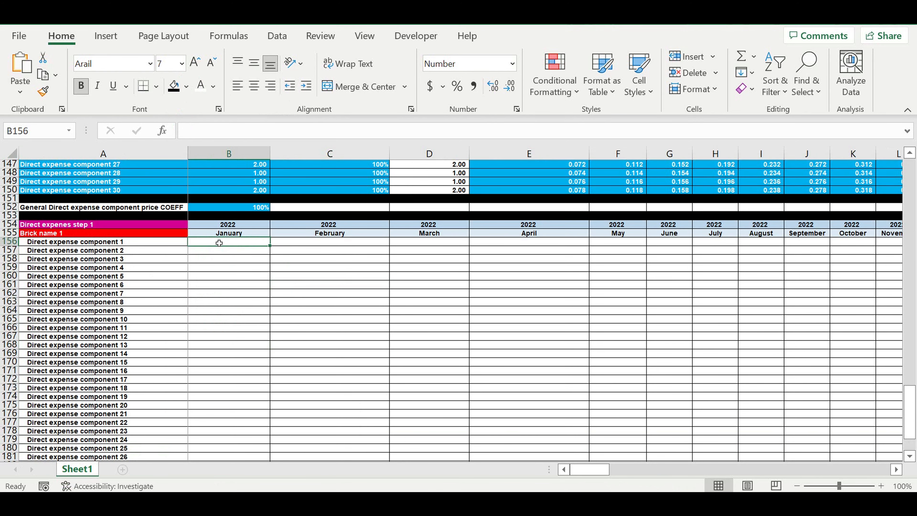
pyautogui.write('=')
pyautogui.scroll(2, 307, 266)
pyautogui.scroll(14, 307, 266)
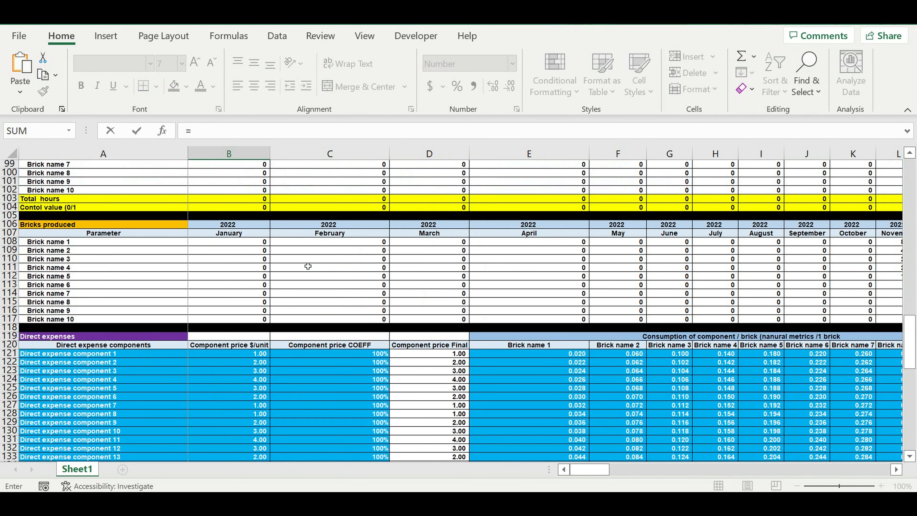
pyautogui.click(232, 244)
pyautogui.click(199, 131)
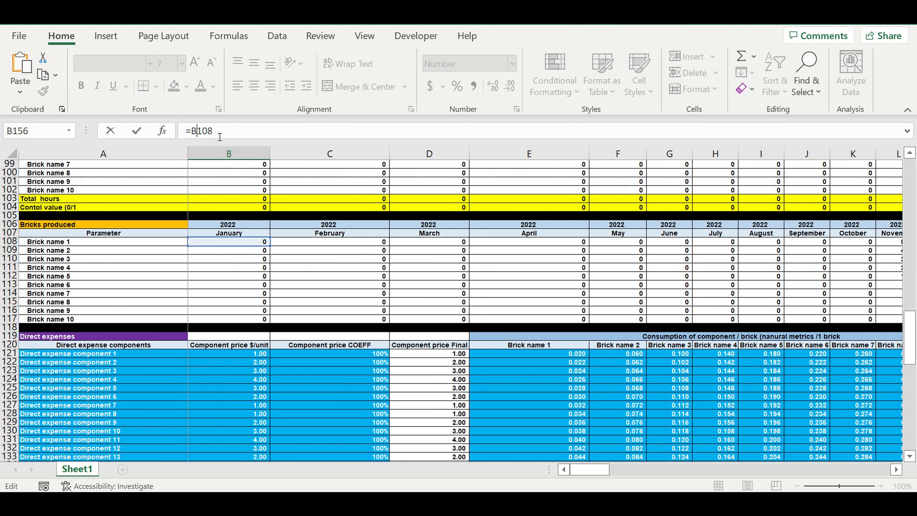
pyautogui.moveTo(592, 469)
pyautogui.mouseDown()
pyautogui.moveTo(608, 469)
pyautogui.moveTo(588, 468)
pyautogui.mouseUp()
pyautogui.click(237, 131)
# Complete the B156 formula with Brick name 1's direct cost of component 1, column locked, as =B$108*$O121
pyautogui.scroll(-3, 345, 314)
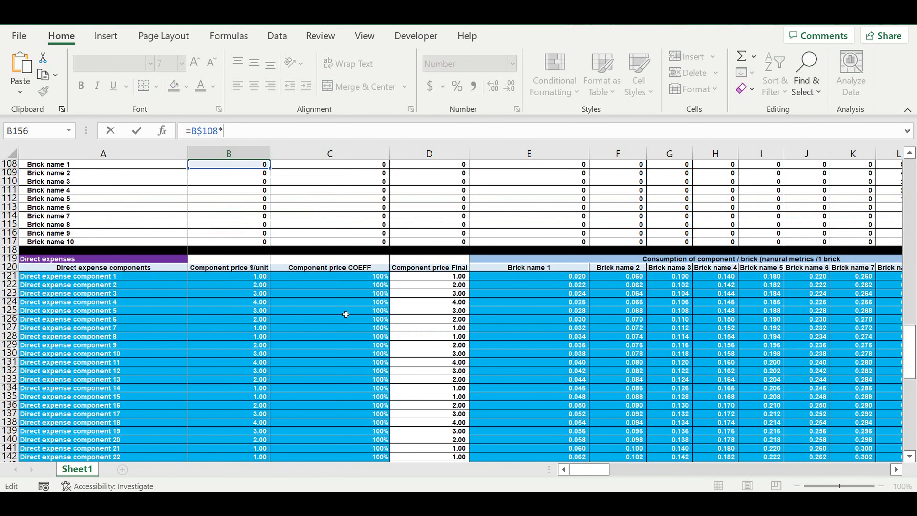
pyautogui.moveTo(595, 469); pyautogui.dragTo(615, 469)
pyautogui.click(356, 278)
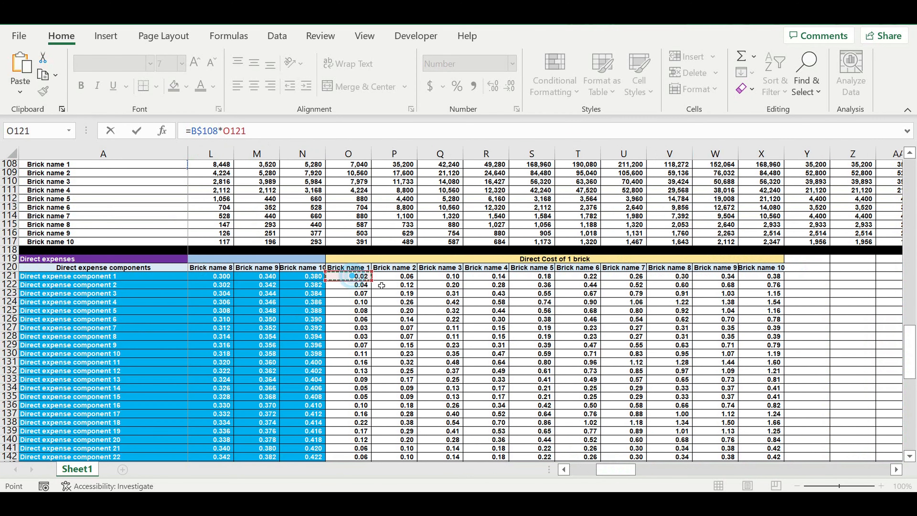
pyautogui.click(223, 131)
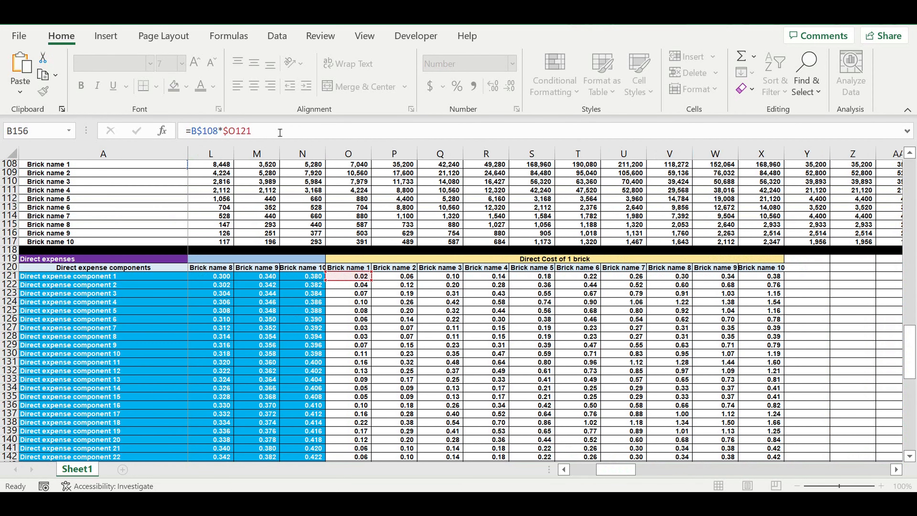
pyautogui.press('Return')
# Fill the B156 formula down to row 185 and across all months through December 2031 in column DQ
pyautogui.click(252, 346)
pyautogui.moveTo(270, 348); pyautogui.dragTo(269, 435)
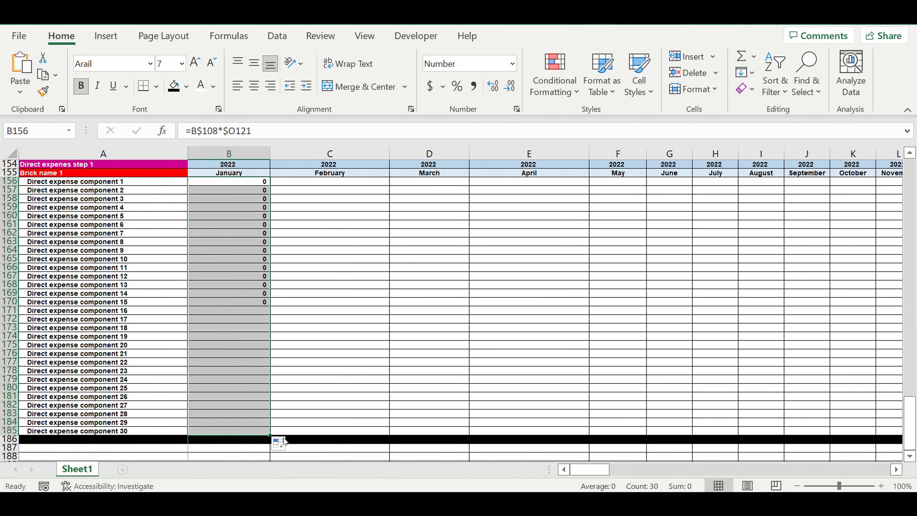
pyautogui.moveTo(270, 435); pyautogui.dragTo(814, 324)
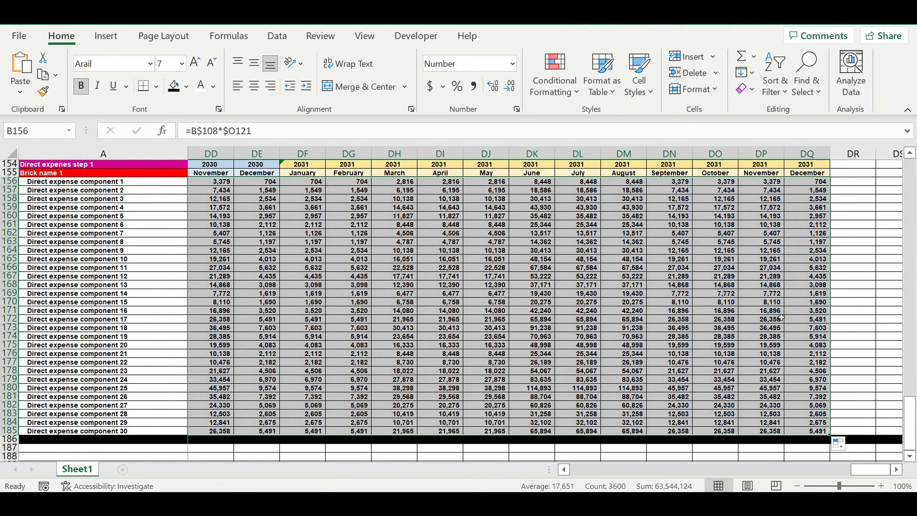
pyautogui.click(619, 337)
# Copy the Brick name 1 monthly direct expense table rows starting at row 154 and paste them at A187
pyautogui.moveTo(865, 471); pyautogui.dragTo(481, 472)
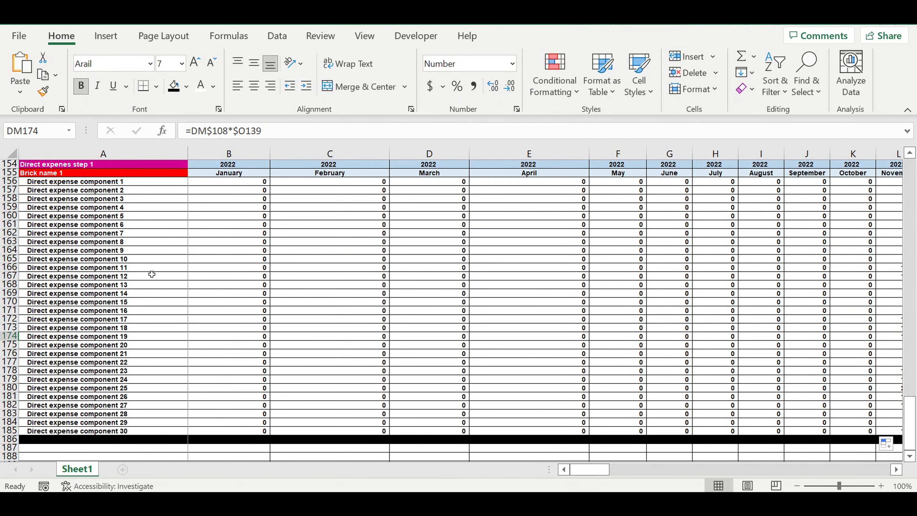
pyautogui.scroll(1, 152, 275)
pyautogui.click(18, 198)
pyautogui.moveTo(11, 191); pyautogui.dragTo(8, 422)
pyautogui.hotkey('ctrl', 'c')
pyautogui.scroll(-1, 55, 413)
pyautogui.click(56, 408)
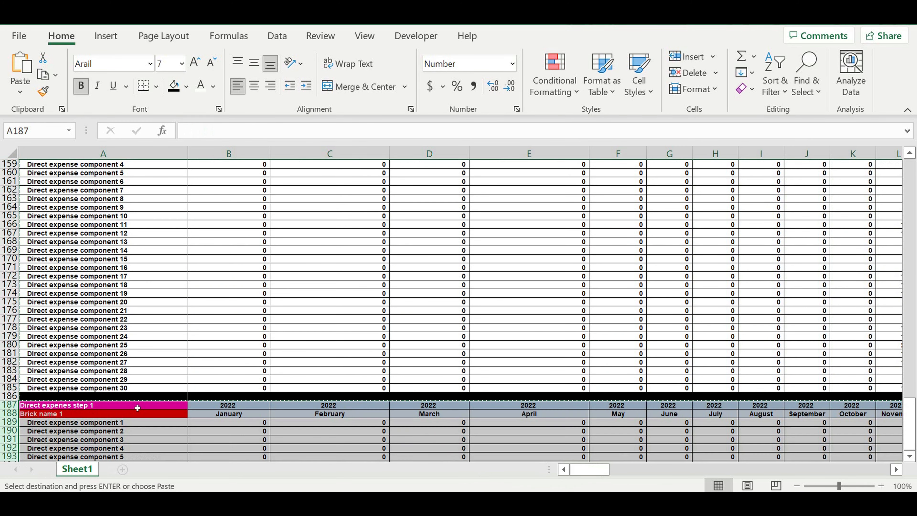
pyautogui.hotkey('ctrl', 'v')
# Link the first year header of the pasted table in B187 to the table above with =B154
pyautogui.click(77, 417)
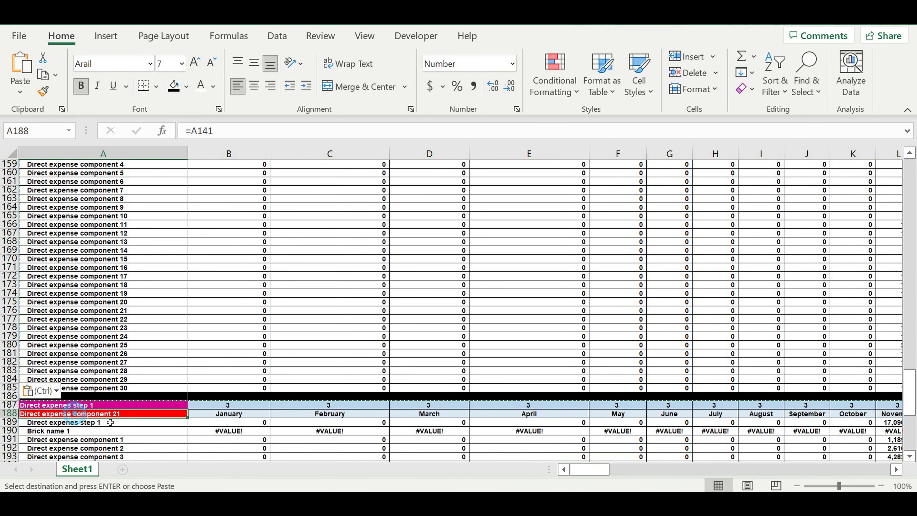
pyautogui.click(228, 406)
pyautogui.write('=')
pyautogui.scroll(9, 253, 347)
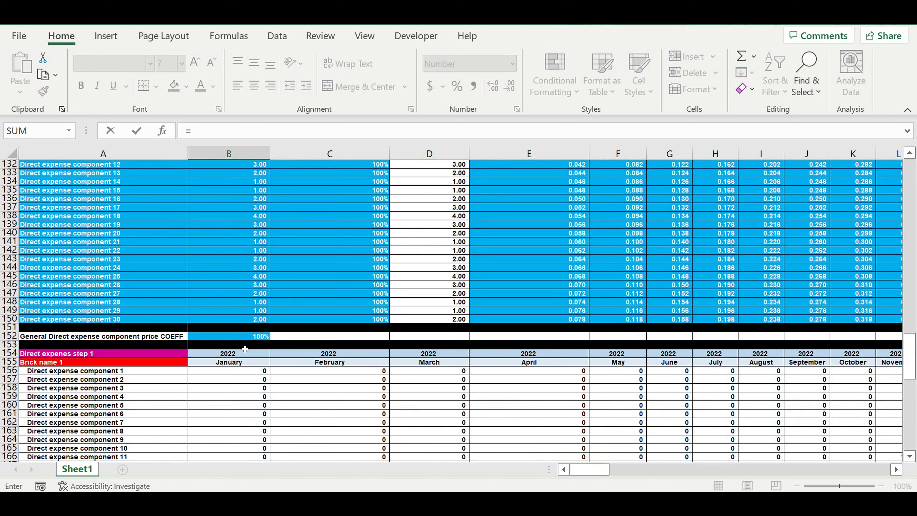
pyautogui.click(226, 354)
pyautogui.press('Return')
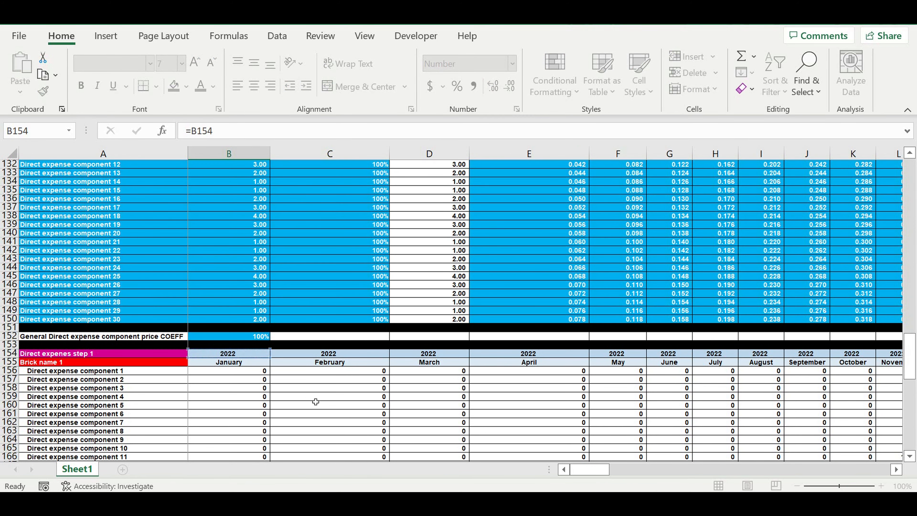
# Link the brick label of the pasted table in A188 to Brick name 2 under Bricks produced with =A109
pyautogui.scroll(-4, 172, 378)
pyautogui.click(76, 354)
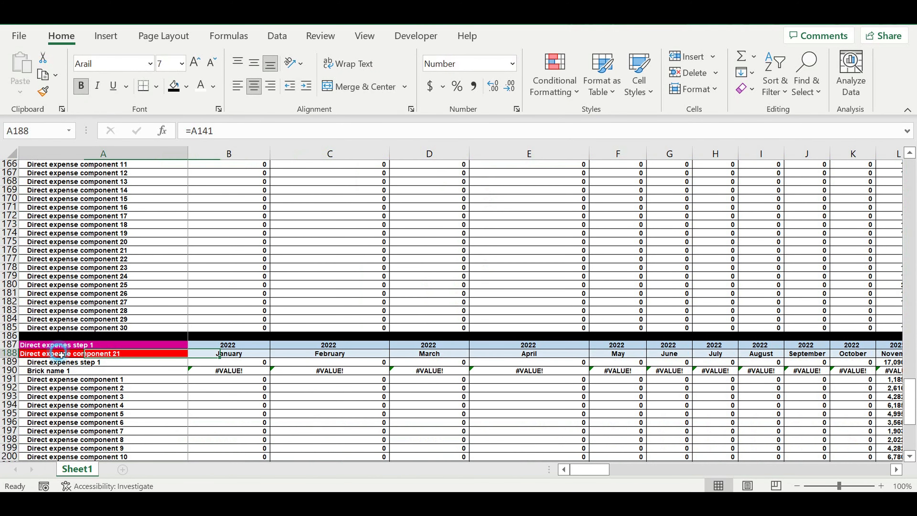
pyautogui.write('=')
pyautogui.scroll(13, 145, 347)
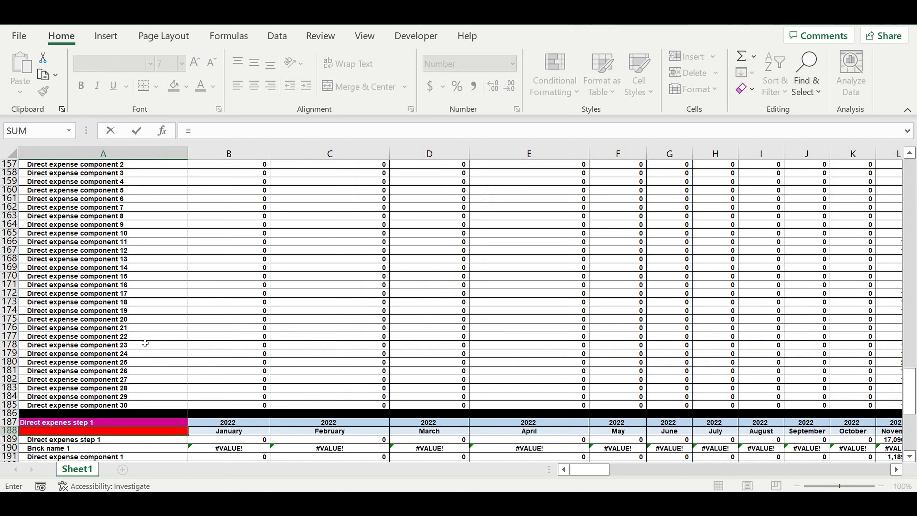
pyautogui.scroll(9, 112, 291)
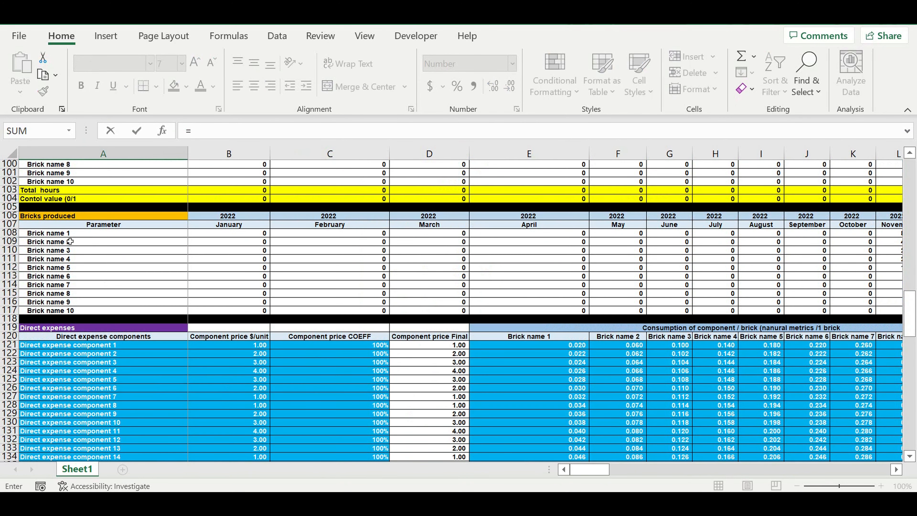
pyautogui.click(61, 243)
pyautogui.press('Return')
# Copy the formula text =B$108*$O121 from B156 and paste it over the formula in B189 of the Brick name 2 table
pyautogui.scroll(-5, 285, 388)
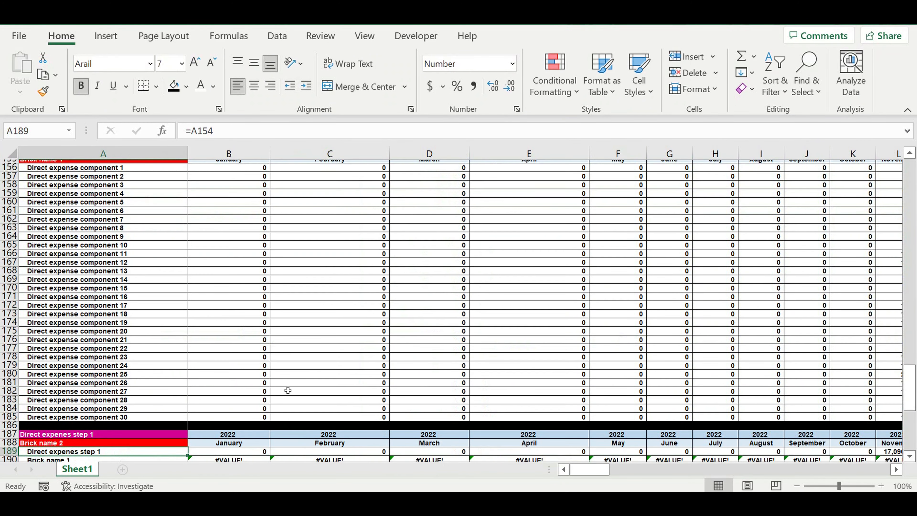
pyautogui.scroll(8, 266, 353)
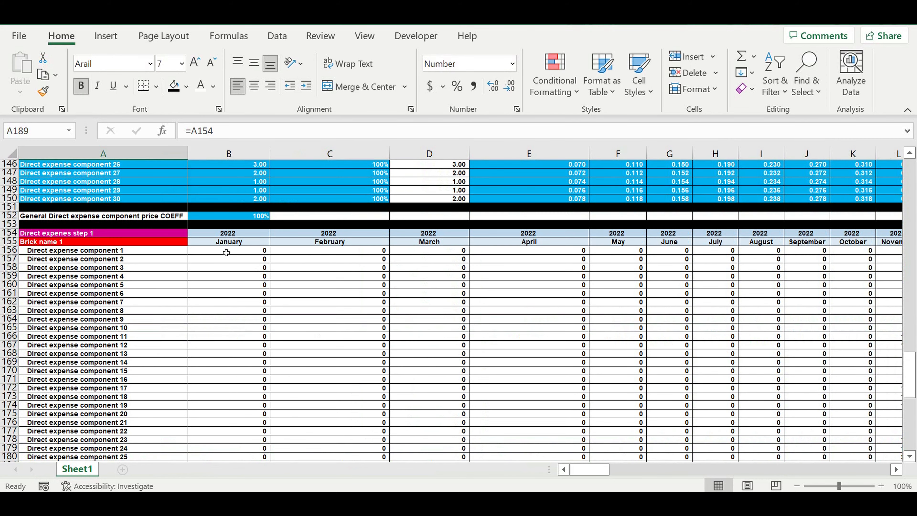
pyautogui.click(227, 252)
pyautogui.moveTo(266, 130); pyautogui.dragTo(107, 131)
pyautogui.hotkey('ctrl', 'c')
pyautogui.press('Return')
pyautogui.scroll(-8, 275, 382)
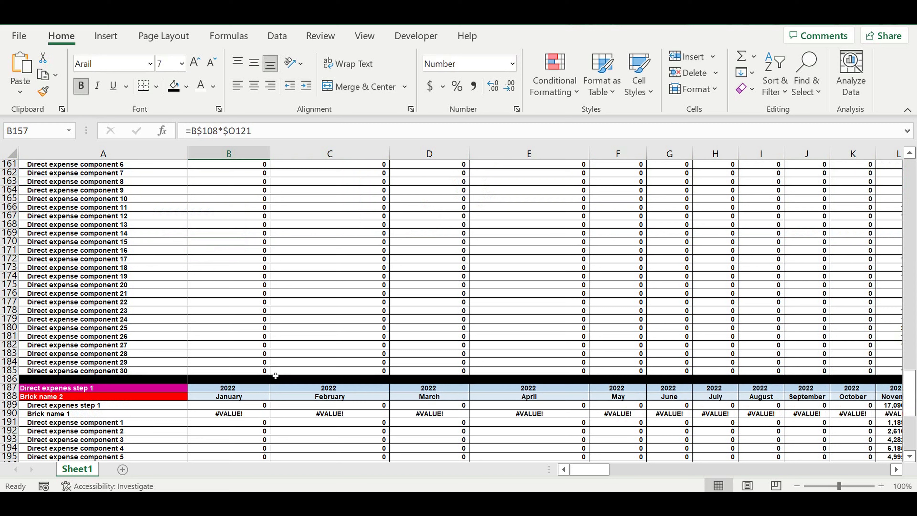
pyautogui.click(230, 328)
pyautogui.moveTo(266, 134); pyautogui.dragTo(119, 127)
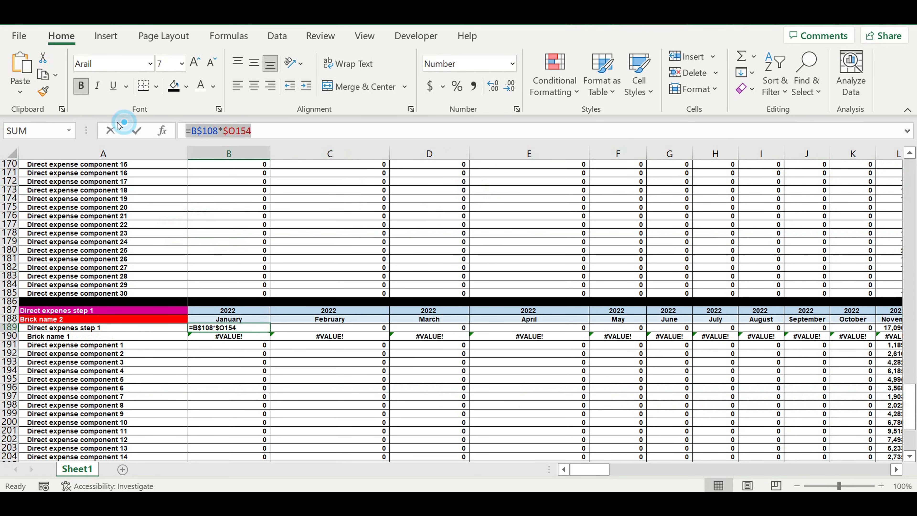
pyautogui.hotkey('ctrl', 'v')
# Repoint the B189 formula to Brick name 2's bricks produced and direct cost of component 1, as =B$109*$P121
pyautogui.scroll(19, 309, 259)
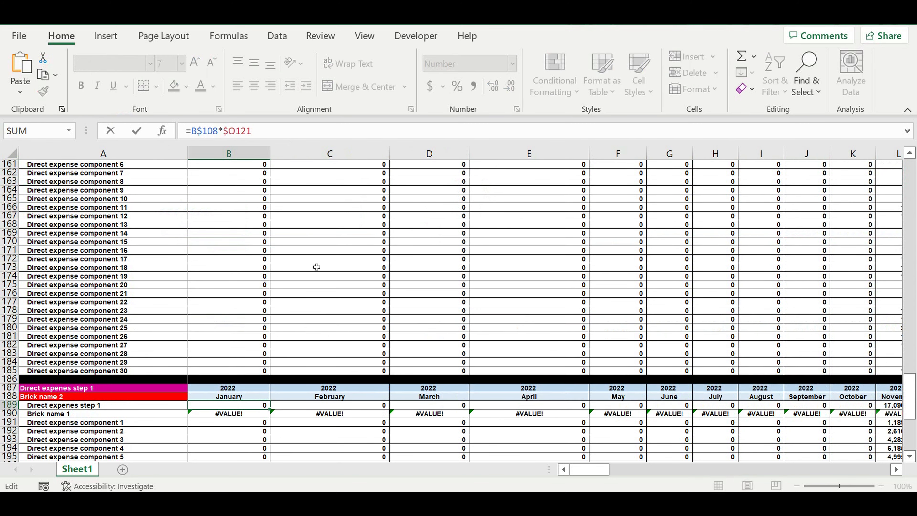
pyautogui.scroll(3, 306, 260)
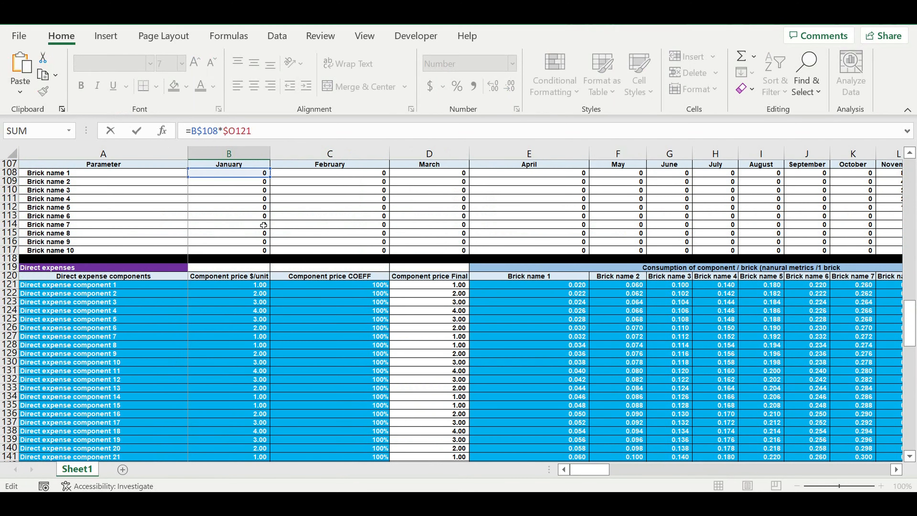
pyautogui.moveTo(223, 201); pyautogui.dragTo(223, 210)
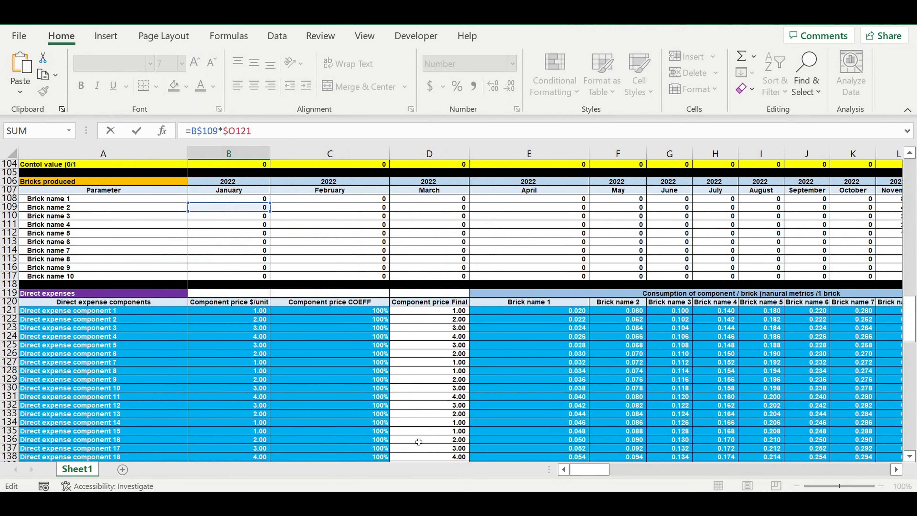
pyautogui.moveTo(580, 472); pyautogui.dragTo(599, 470)
pyautogui.moveTo(495, 315); pyautogui.dragTo(541, 315)
pyautogui.press('Return')
# Fill the B189 formula down to row 218 and across all months through December 2031 in column DQ
pyautogui.click(236, 346)
pyautogui.moveTo(270, 350); pyautogui.dragTo(854, 366)
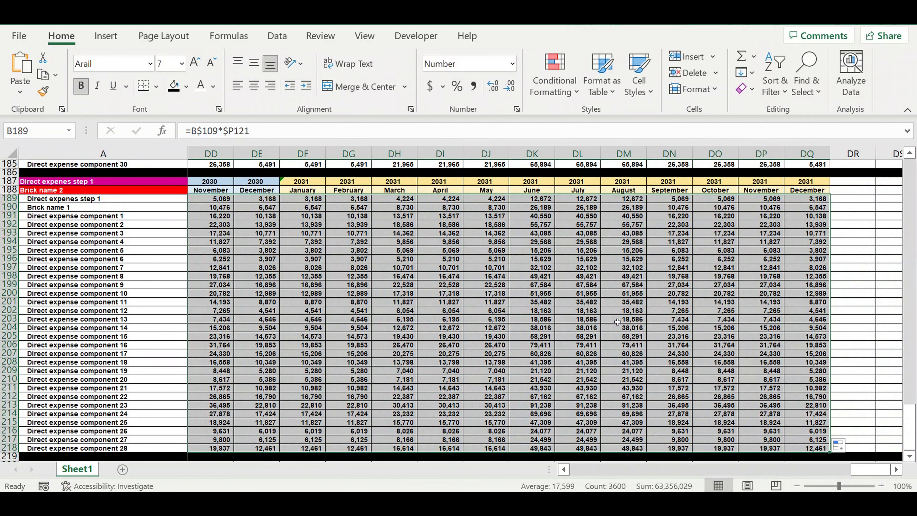
pyautogui.click(617, 322)
# Link the first row label of the Brick name 2 table in A189 to Direct expense component 1 with =A156
pyautogui.moveTo(863, 469); pyautogui.dragTo(575, 469)
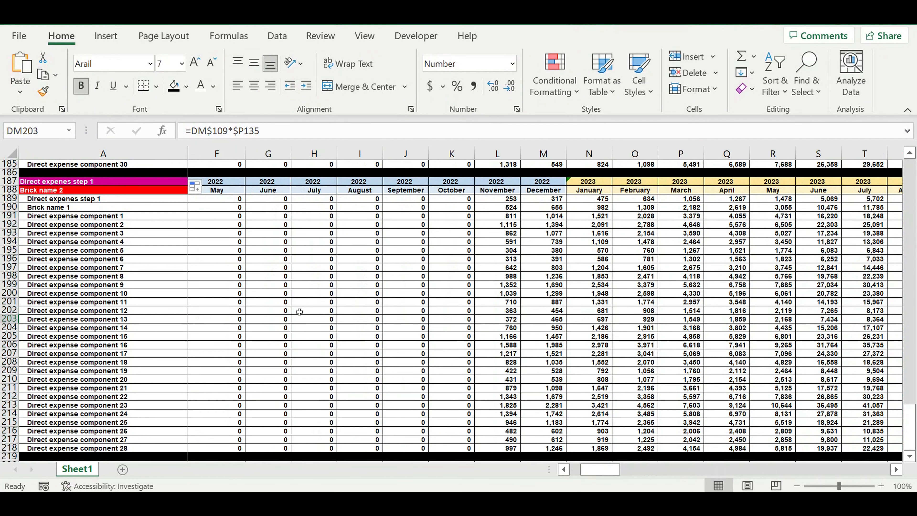
pyautogui.click(46, 202)
pyautogui.write('=')
pyautogui.scroll(9, 80, 202)
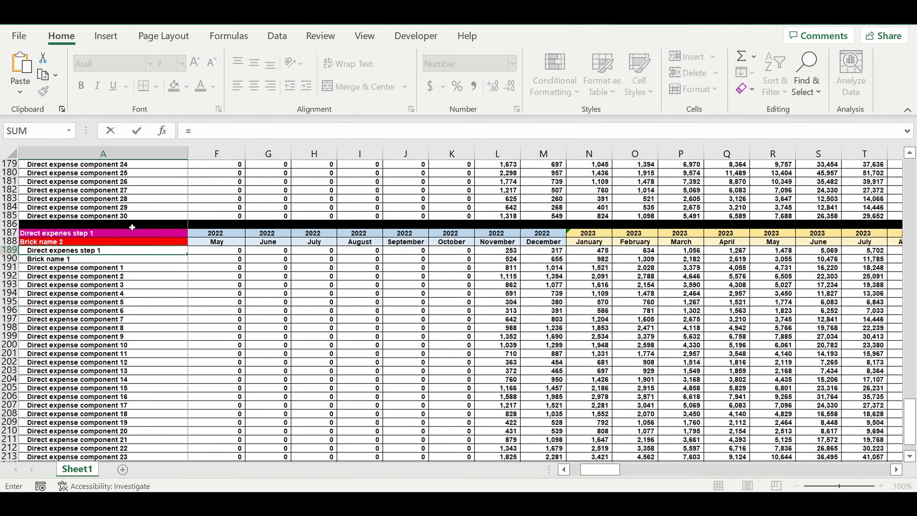
pyautogui.scroll(3, 112, 198)
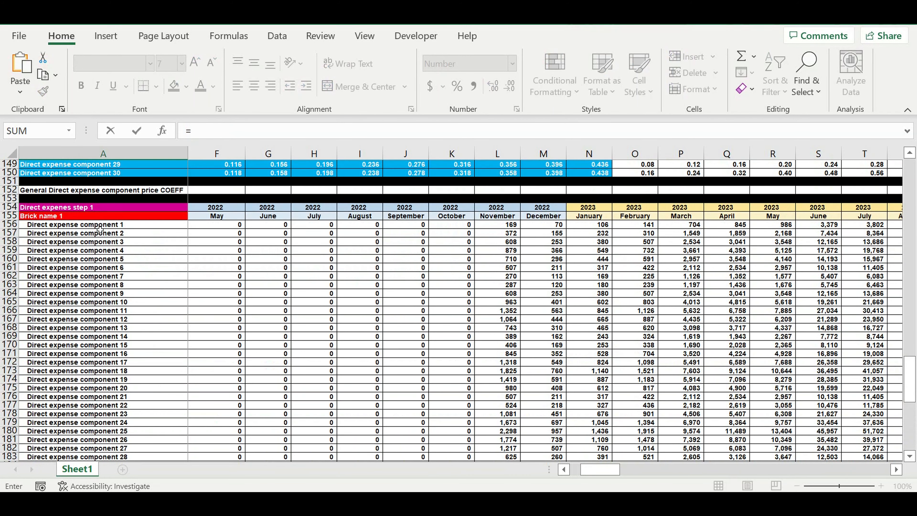
pyautogui.click(86, 225)
pyautogui.press('Return')
# Fill the A189 component label down to row 218, covering Direct expense components 1 through 30
pyautogui.scroll(-7, 213, 318)
pyautogui.click(120, 268)
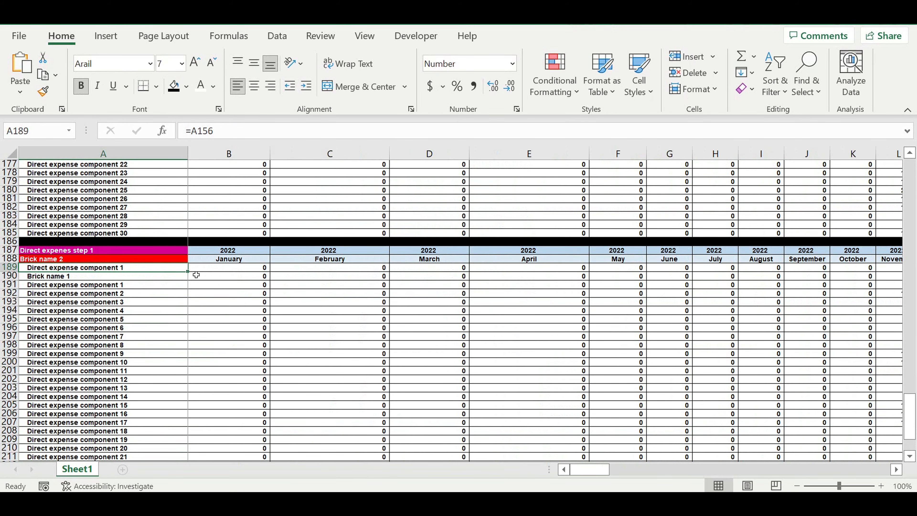
pyautogui.moveTo(192, 276); pyautogui.dragTo(146, 449)
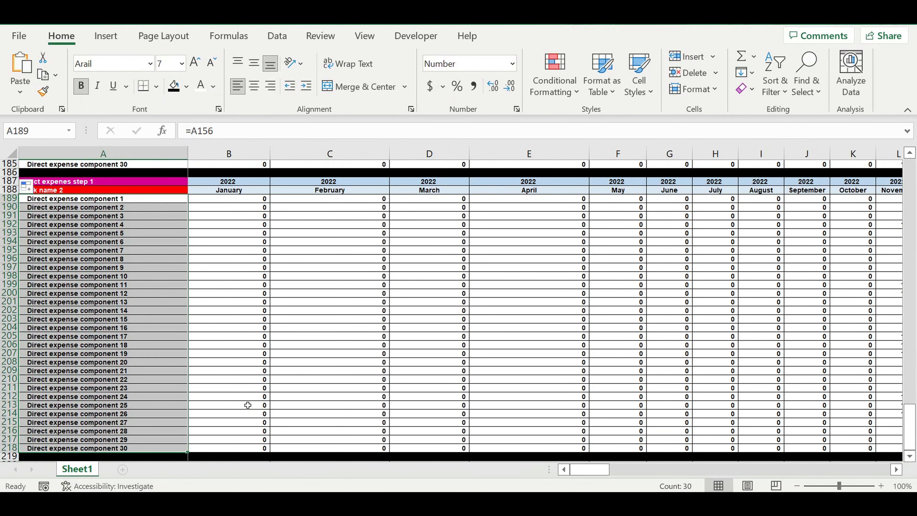
pyautogui.click(336, 388)
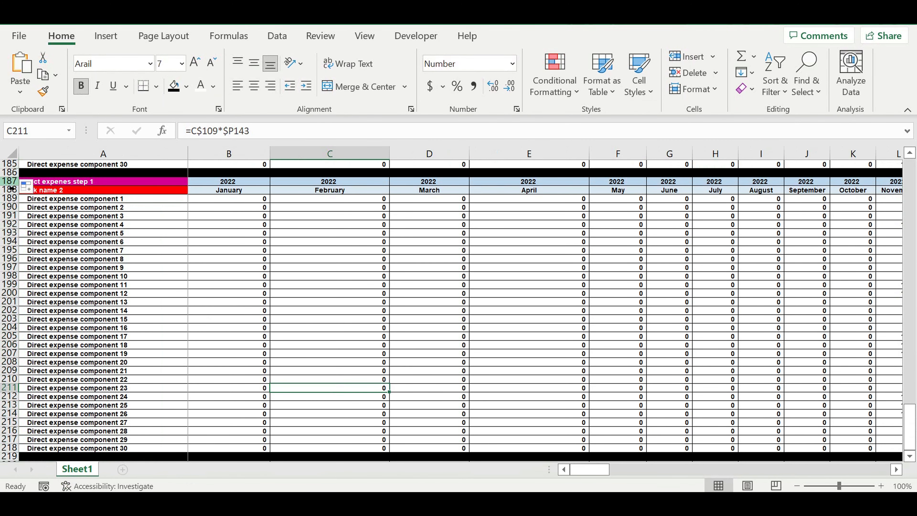
# Copy the Brick name 2 table rows 187 to 219, including the black separator row, and paste them at A220
pyautogui.click(7, 184)
pyautogui.moveTo(8, 184); pyautogui.dragTo(8, 450)
pyautogui.rightClick(162, 257)
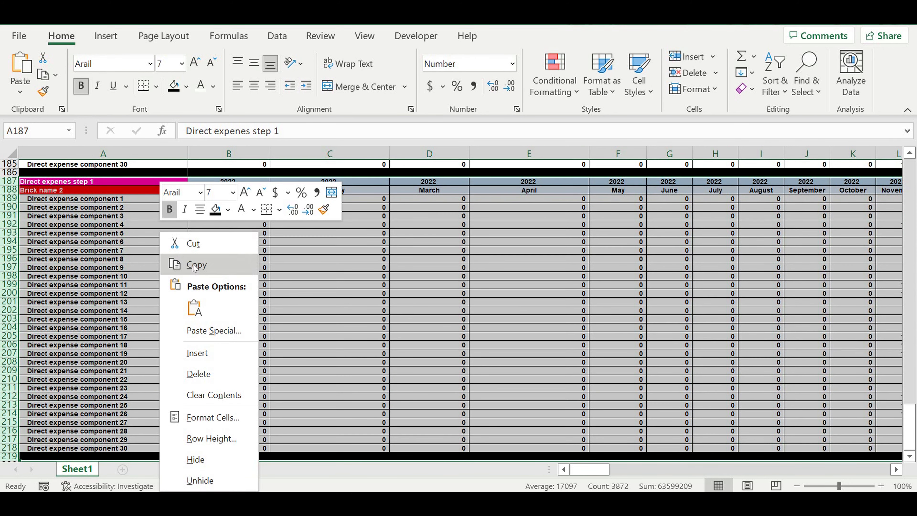
pyautogui.click(192, 264)
pyautogui.scroll(-9, 259, 292)
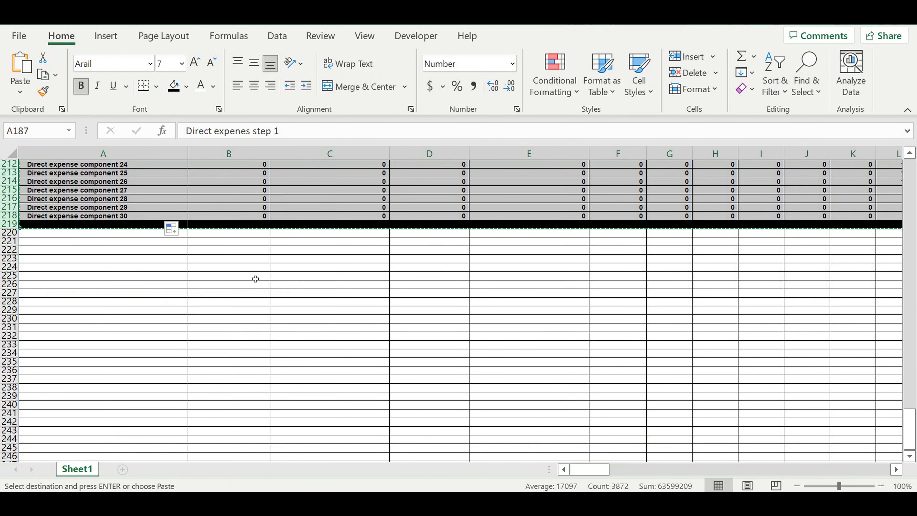
pyautogui.click(108, 236)
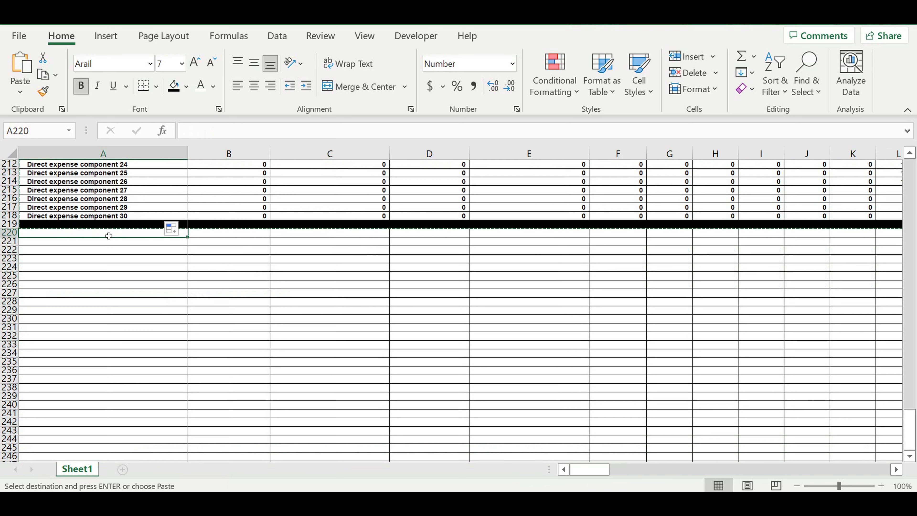
pyautogui.hotkey('ctrl', 'v')
# Paste three more copies of the Brick name 2 table below, at A253, A286 and A319
pyautogui.scroll(-10, 201, 292)
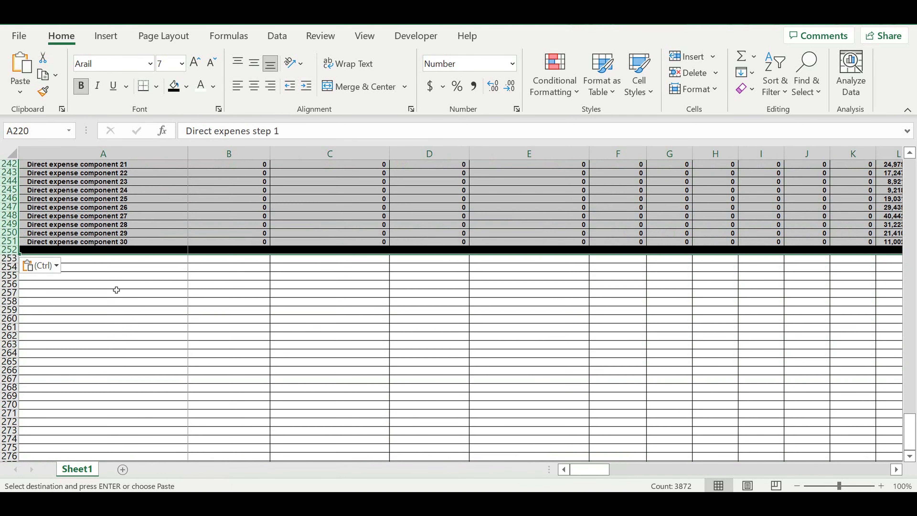
pyautogui.click(89, 258)
pyautogui.hotkey('ctrl', 'v')
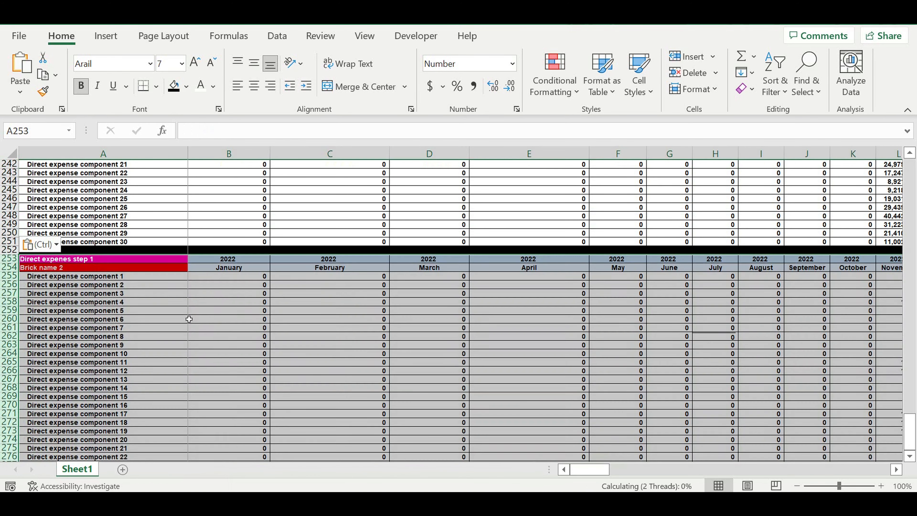
pyautogui.scroll(-9, 170, 317)
pyautogui.click(137, 313)
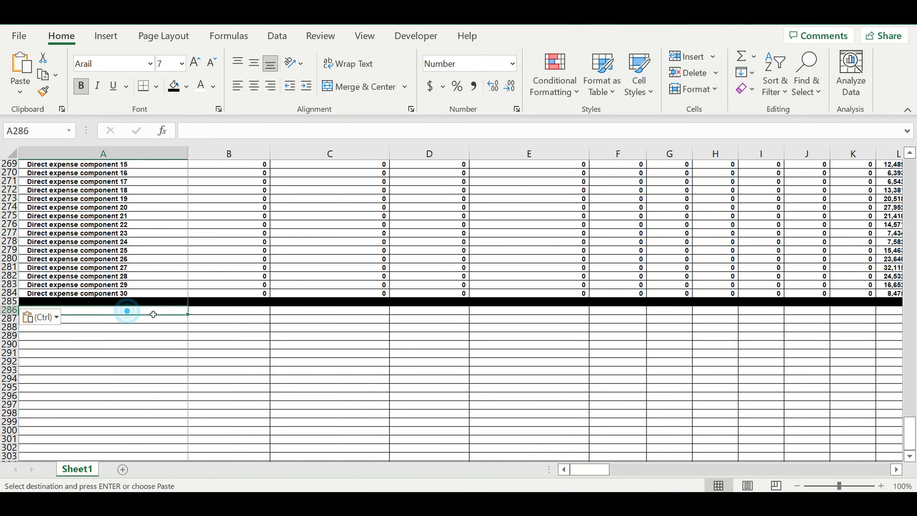
pyautogui.hotkey('ctrl', 'v')
pyautogui.scroll(-9, 163, 317)
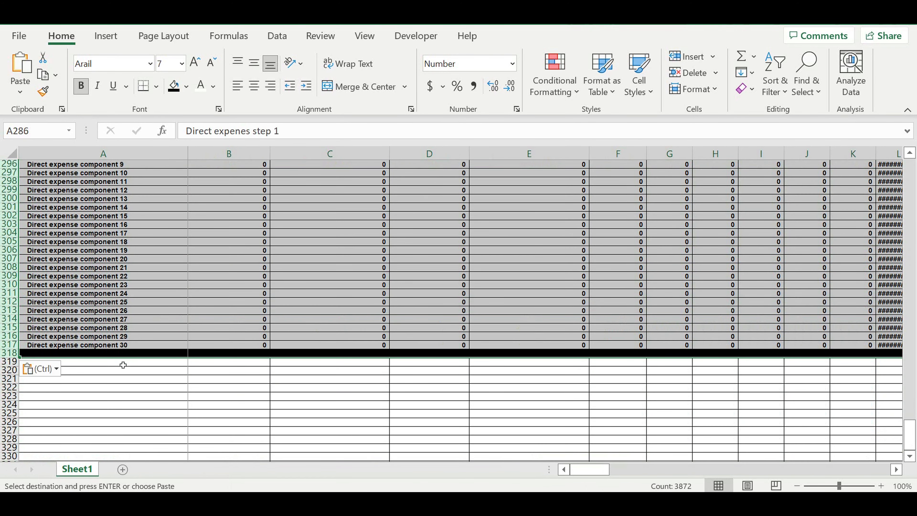
pyautogui.click(122, 361)
pyautogui.hotkey('ctrl', 'v')
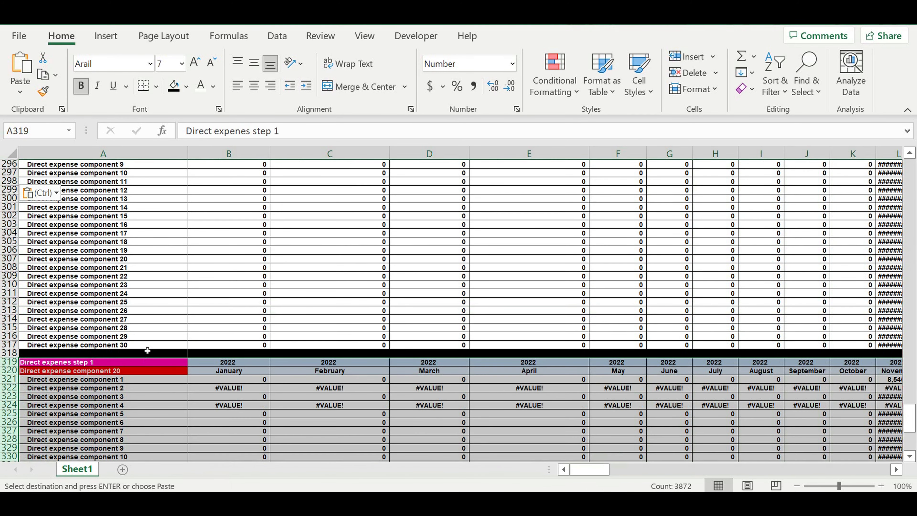
# Paste the copied direct expense table three more times, at A352, A385 and A418
pyautogui.scroll(-11, 148, 351)
pyautogui.click(123, 362)
pyautogui.hotkey('ctrl', 'v')
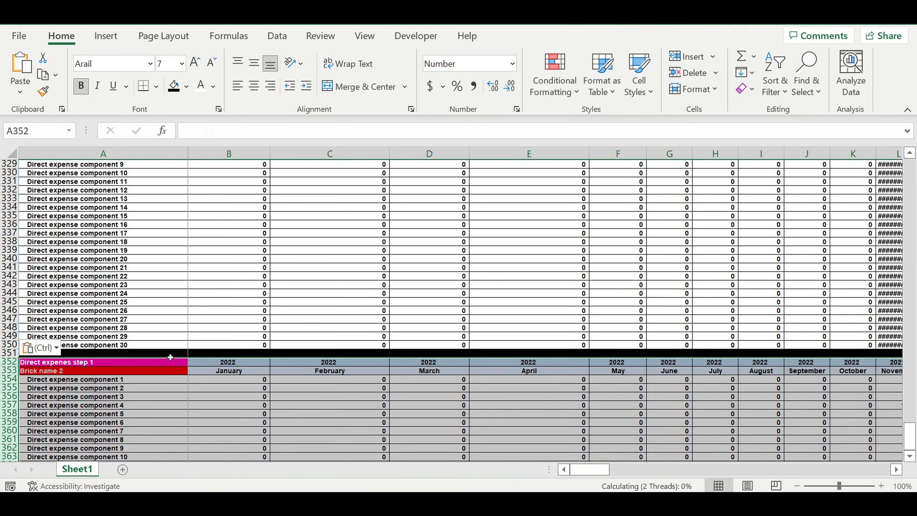
pyautogui.scroll(-11, 170, 357)
pyautogui.click(171, 363)
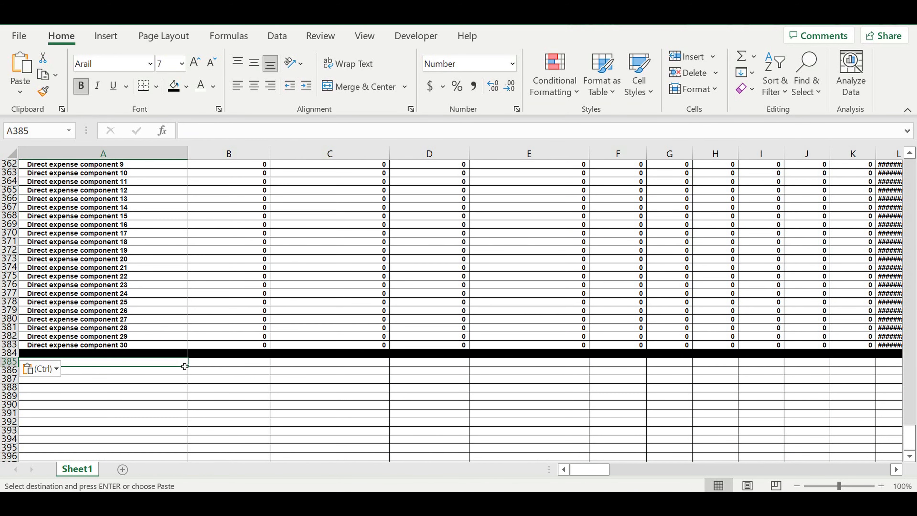
pyautogui.hotkey('ctrl', 'v')
pyautogui.scroll(-10, 139, 385)
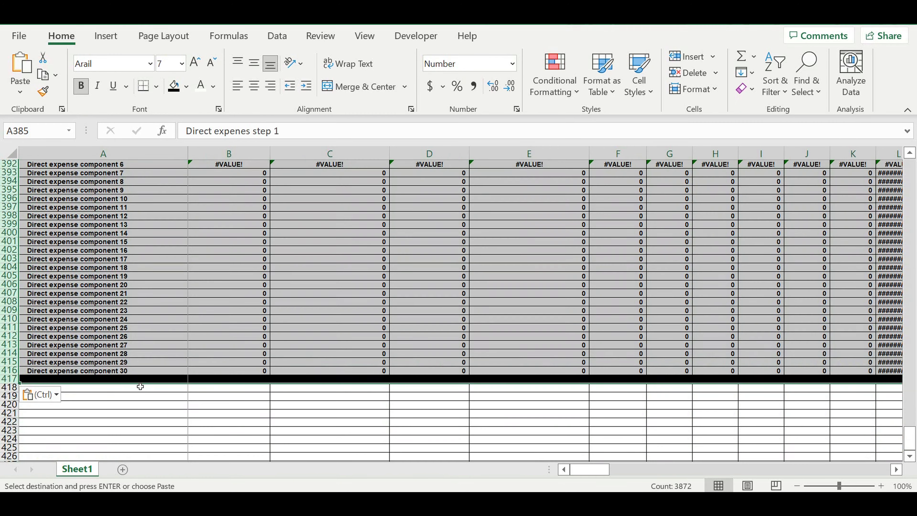
pyautogui.click(127, 389)
pyautogui.hotkey('ctrl', 'v')
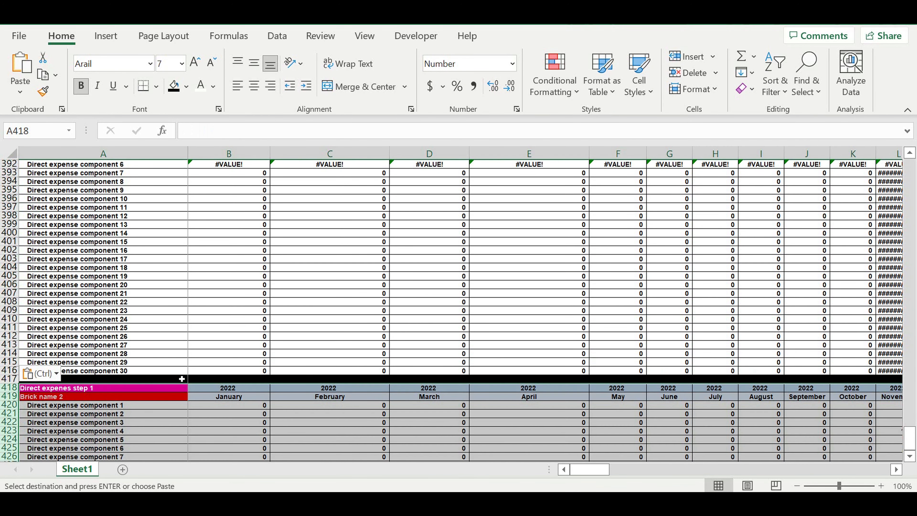
# Paste the last copy of the direct expense table at A451, directly below the black separator row 450
pyautogui.scroll(-12, 173, 376)
pyautogui.click(133, 362)
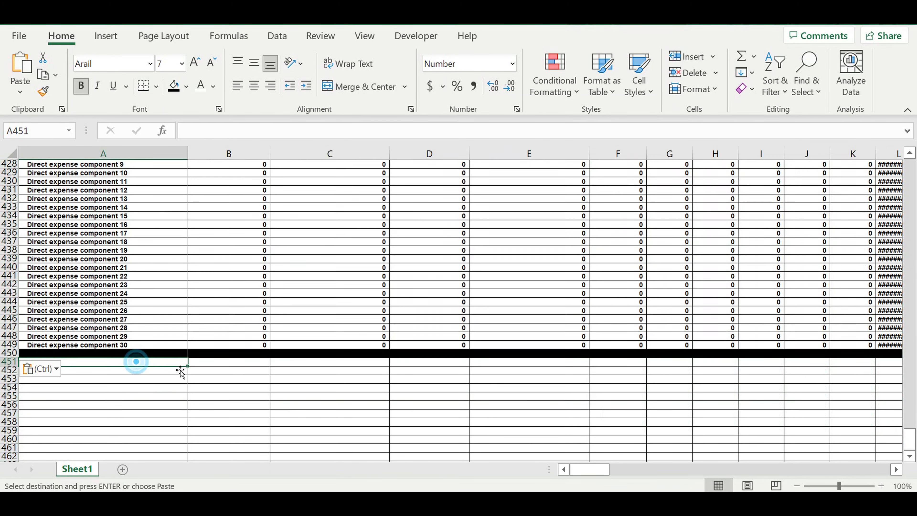
pyautogui.hotkey('ctrl', 'v')
pyautogui.scroll(-5, 212, 365)
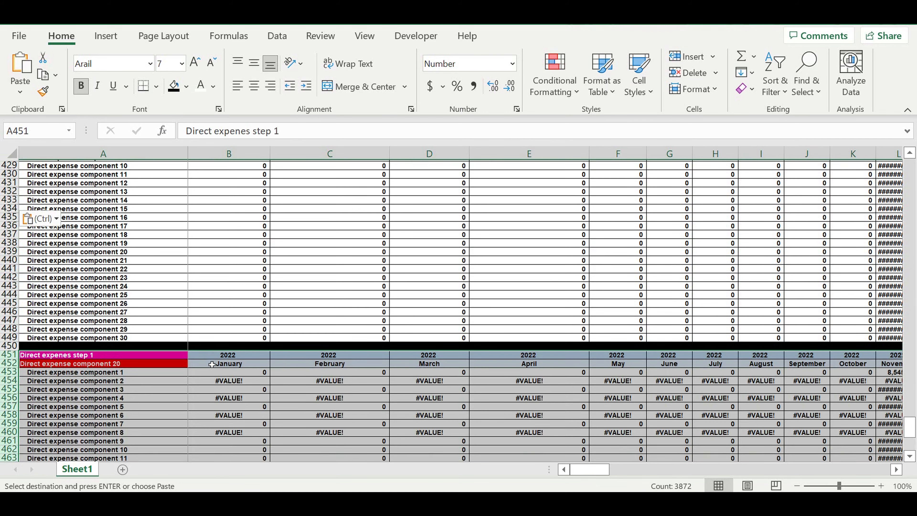
pyautogui.scroll(2, 212, 363)
pyautogui.click(127, 297)
# Check which source cells the title formulas of the Brick name 1 and Brick name 2 tables, A155 and A188, refer to
pyautogui.scroll(11, 177, 275)
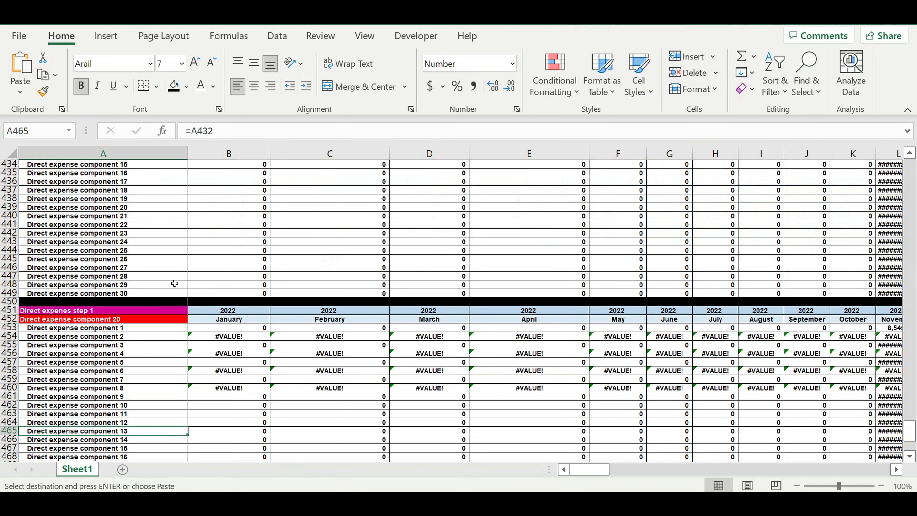
pyautogui.scroll(20, 177, 276)
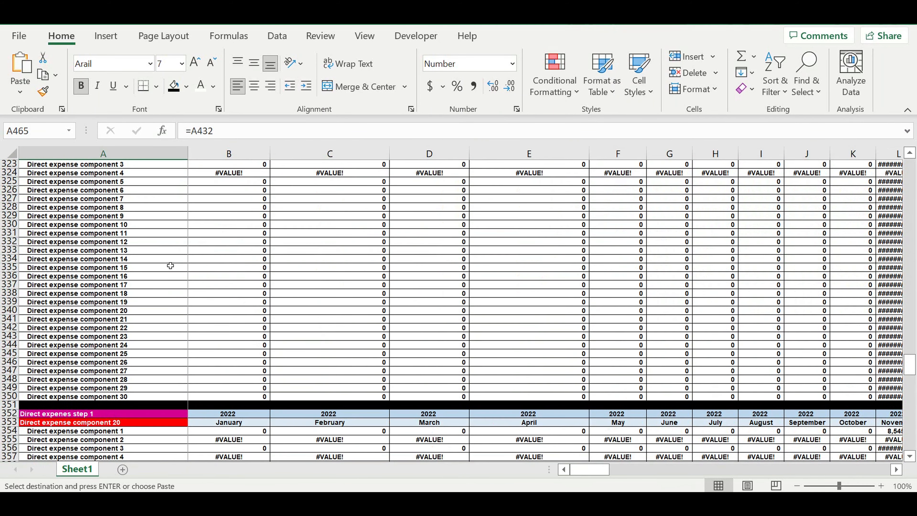
pyautogui.scroll(19, 170, 267)
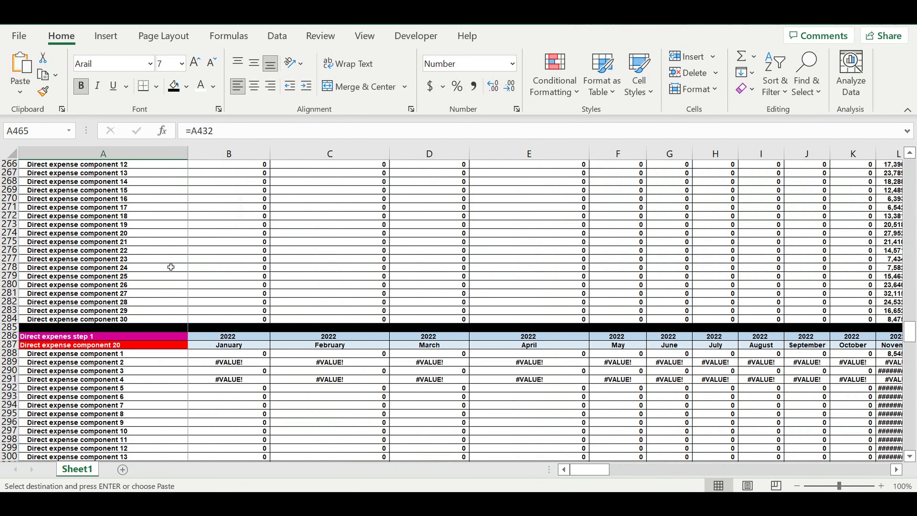
pyautogui.scroll(14, 171, 267)
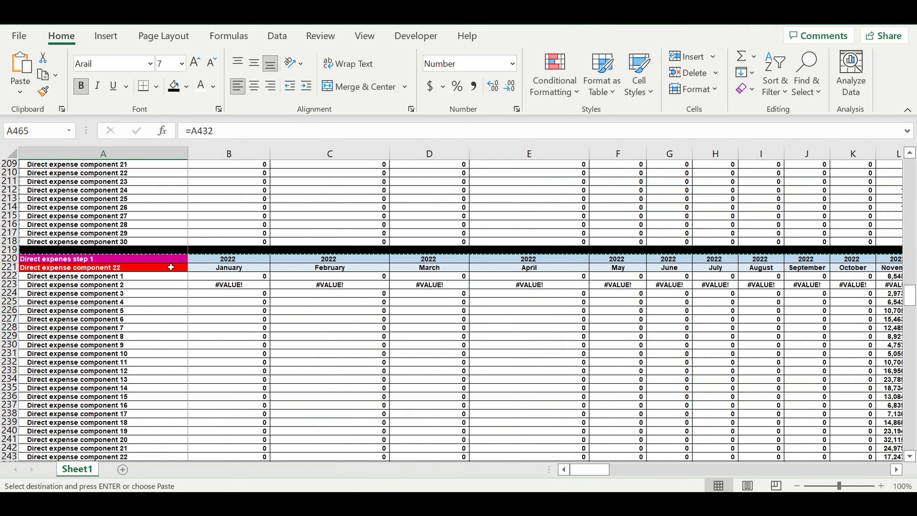
pyautogui.scroll(20, 179, 289)
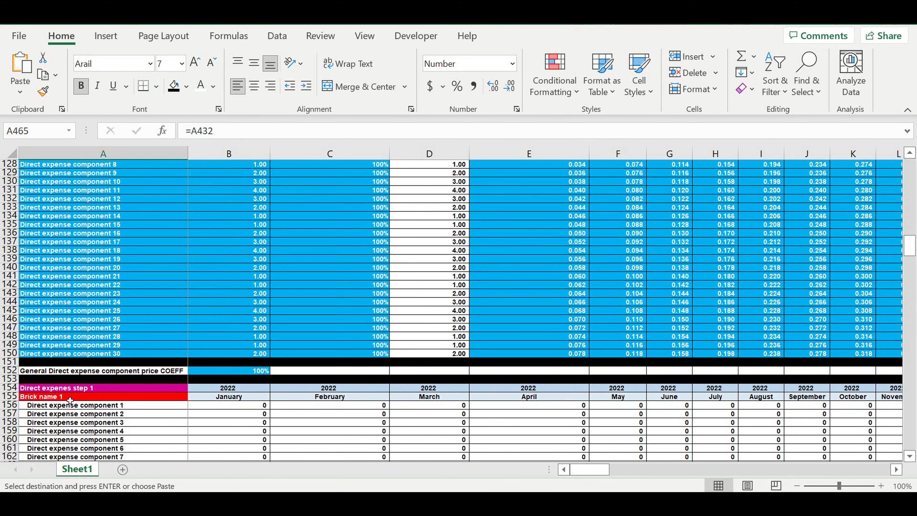
pyautogui.click(69, 399)
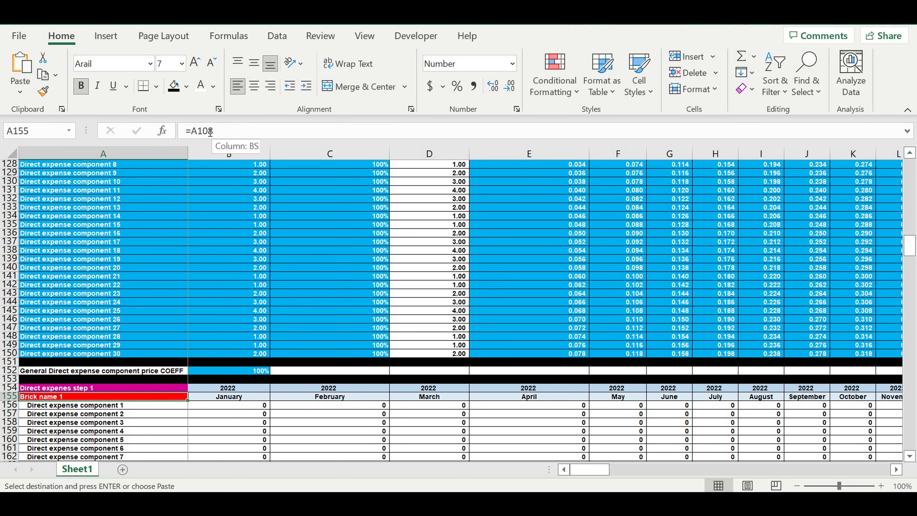
pyautogui.scroll(-14, 249, 225)
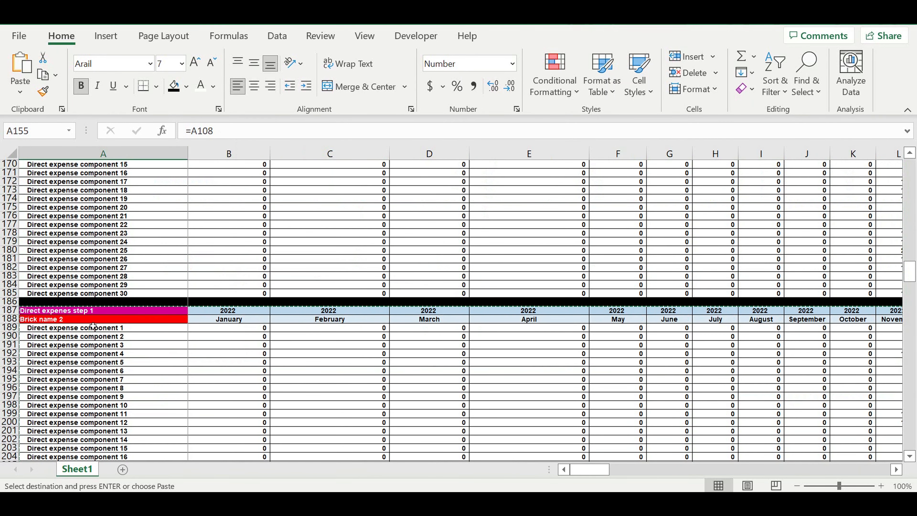
pyautogui.click(91, 320)
# Change the title formula of the third direct expense table, A221, to =A110 so it refers to Brick name 3
pyautogui.scroll(-8, 144, 343)
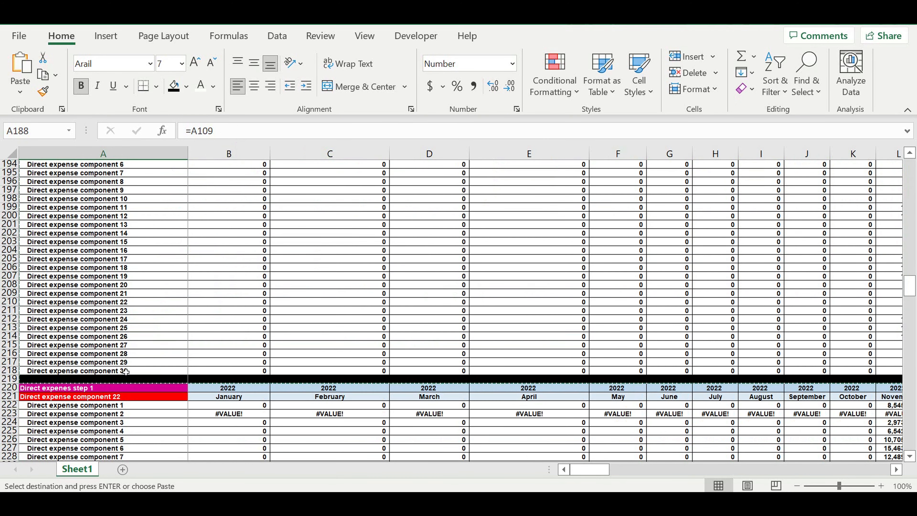
pyautogui.click(91, 397)
pyautogui.moveTo(203, 131); pyautogui.dragTo(263, 136)
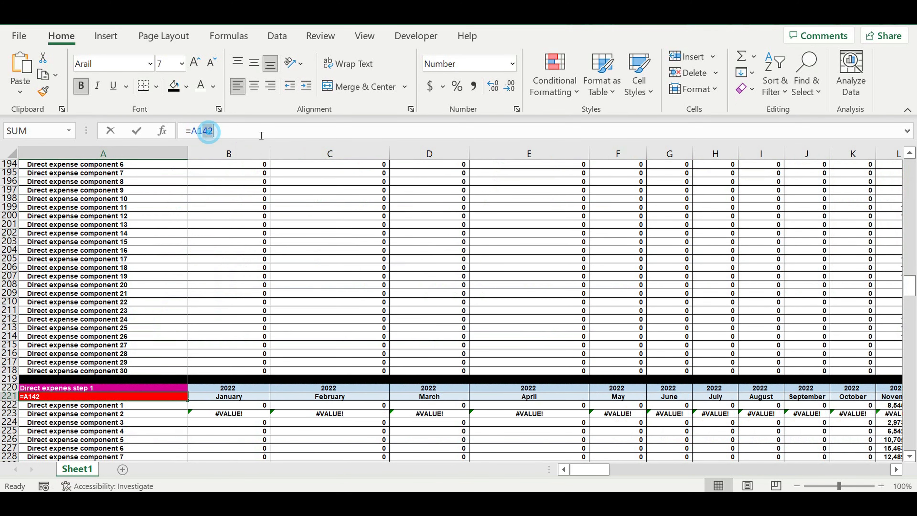
pyautogui.press('Return')
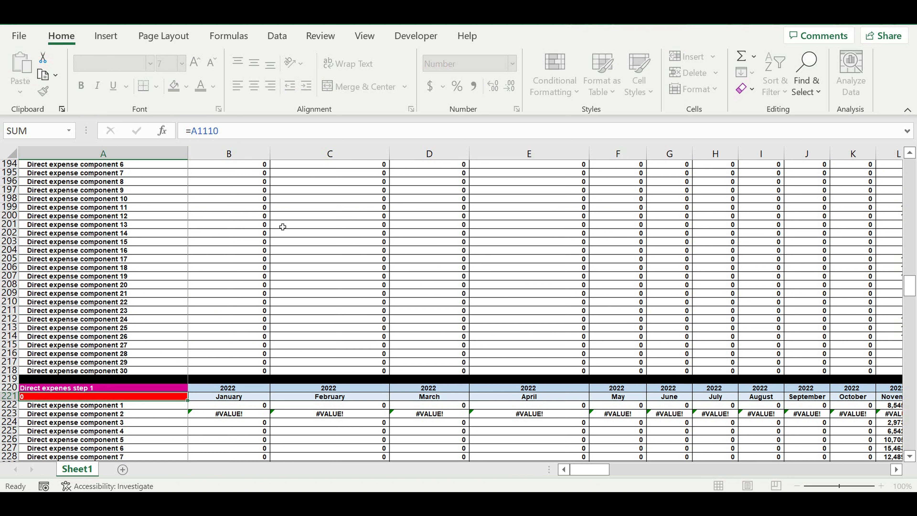
pyautogui.click(115, 399)
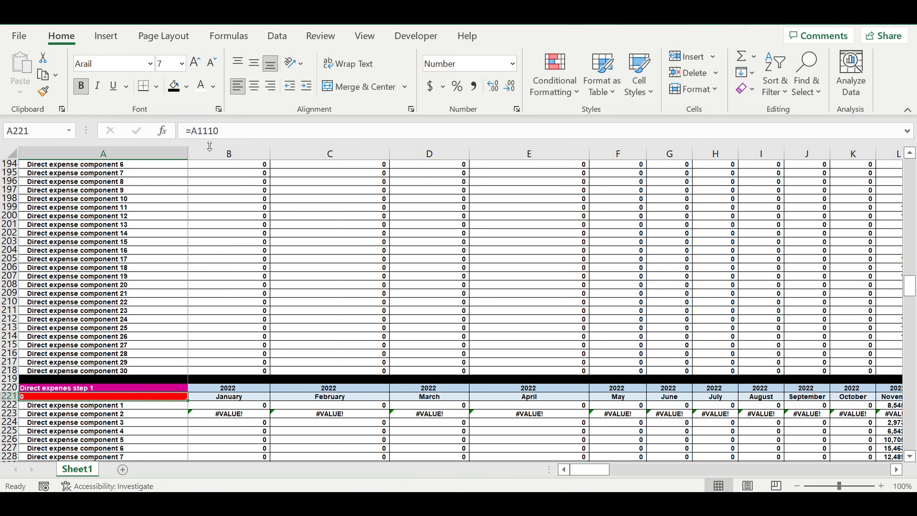
pyautogui.click(208, 131)
pyautogui.press('Return')
# Change the title formula of the fourth direct expense table, A254, to =A111 so it refers to Brick name 4
pyautogui.scroll(-8, 171, 319)
pyautogui.scroll(-7, 171, 319)
pyautogui.click(112, 292)
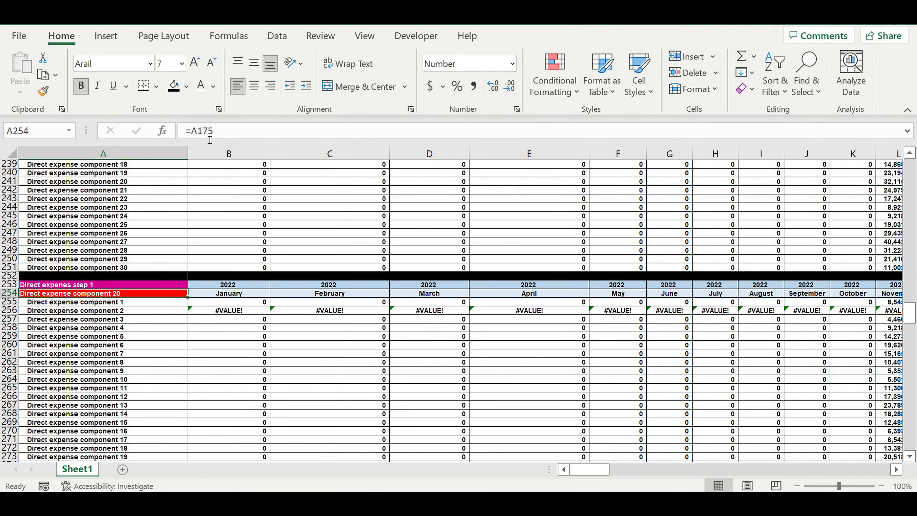
pyautogui.moveTo(202, 131); pyautogui.dragTo(241, 130)
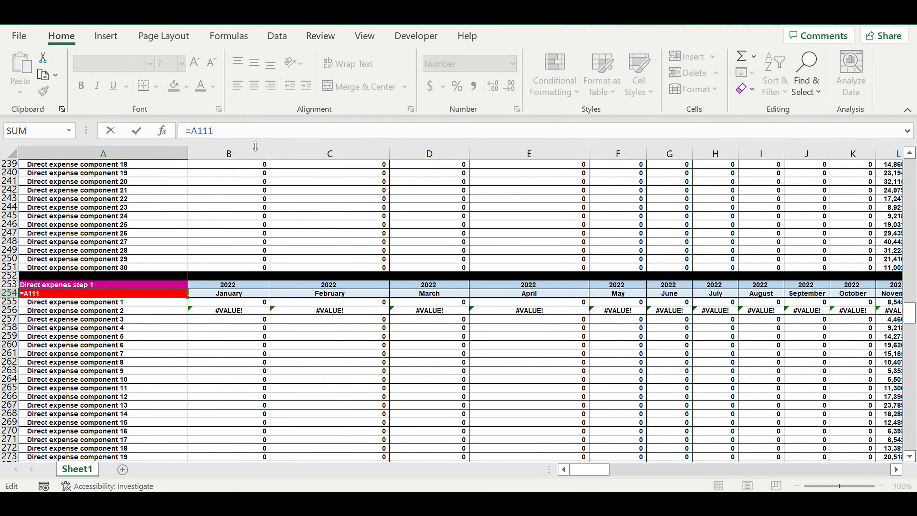
pyautogui.write('11')
pyautogui.press('Return')
# Change the title formula of the fifth direct expense table, A287, to =A112 for Brick name 5
pyautogui.scroll(-5, 175, 332)
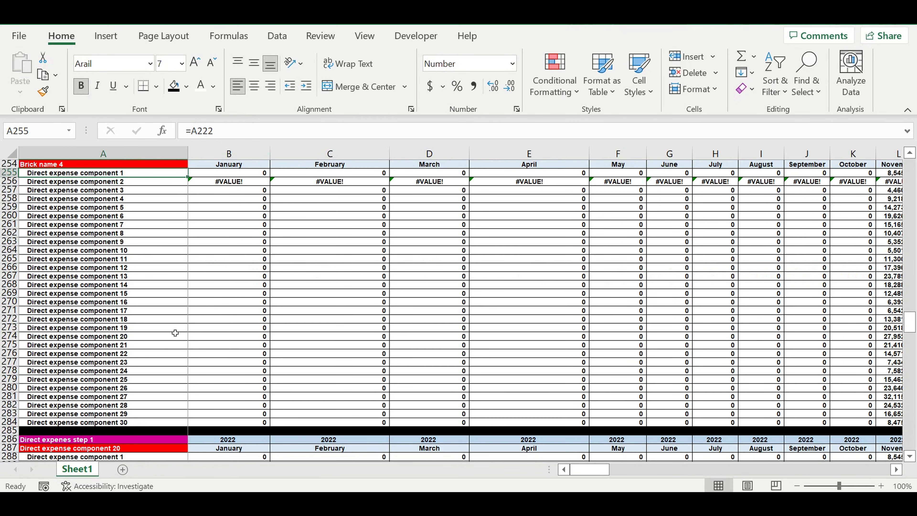
pyautogui.click(93, 448)
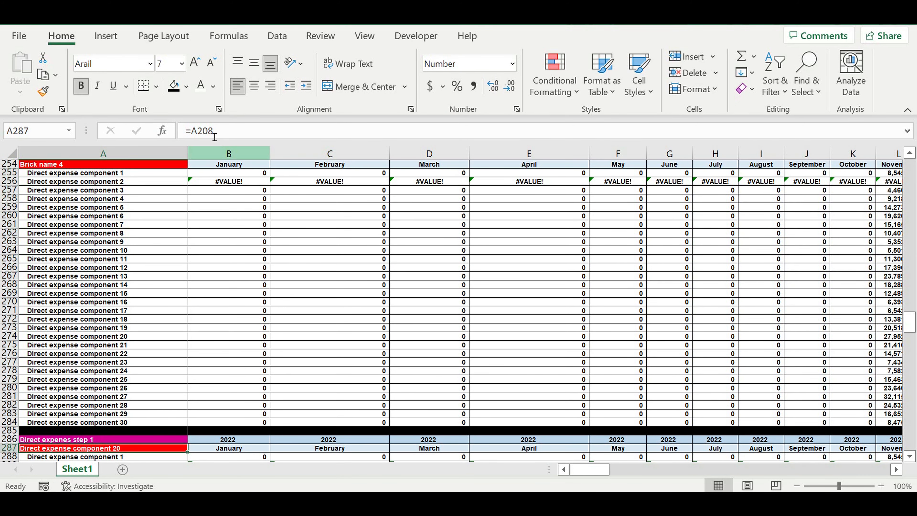
pyautogui.moveTo(198, 130); pyautogui.dragTo(268, 131)
pyautogui.write('112')
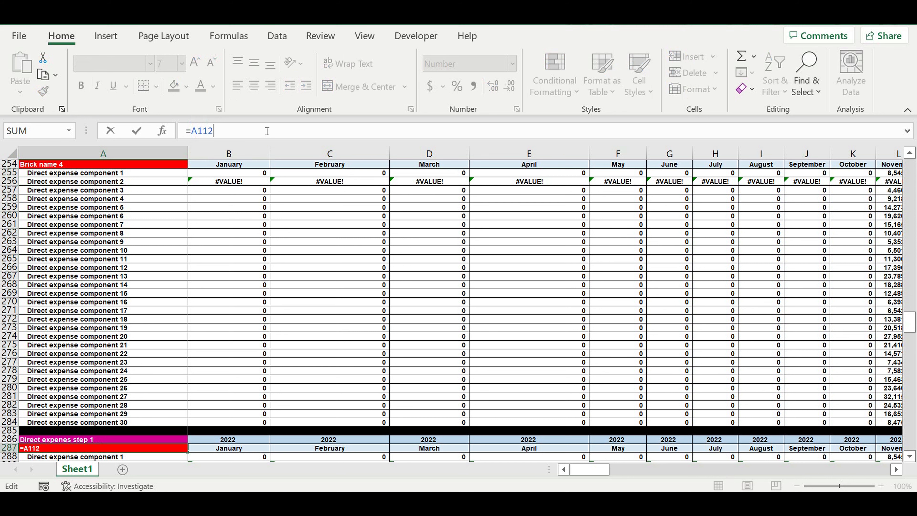
pyautogui.press('Return')
# Change the title formula of the sixth direct expense table, A320, to =A113 for Brick name 6
pyautogui.scroll(-5, 236, 313)
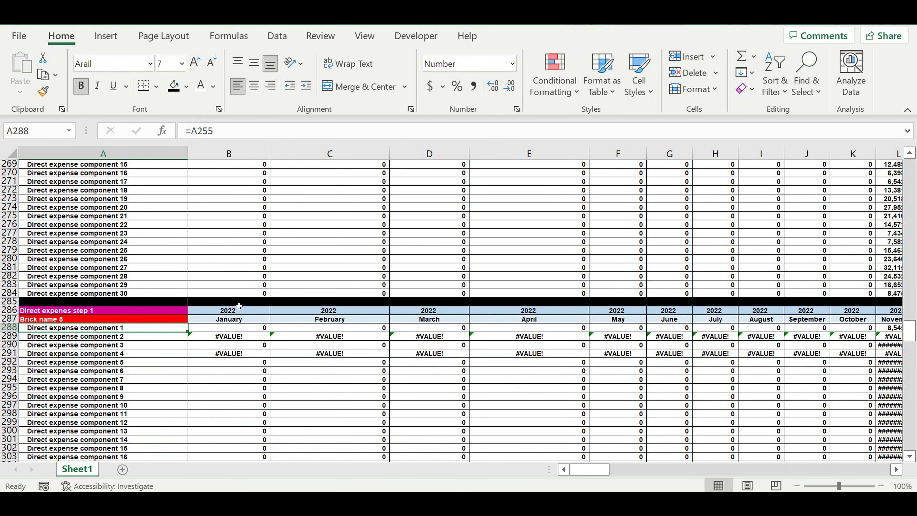
pyautogui.scroll(-12, 239, 303)
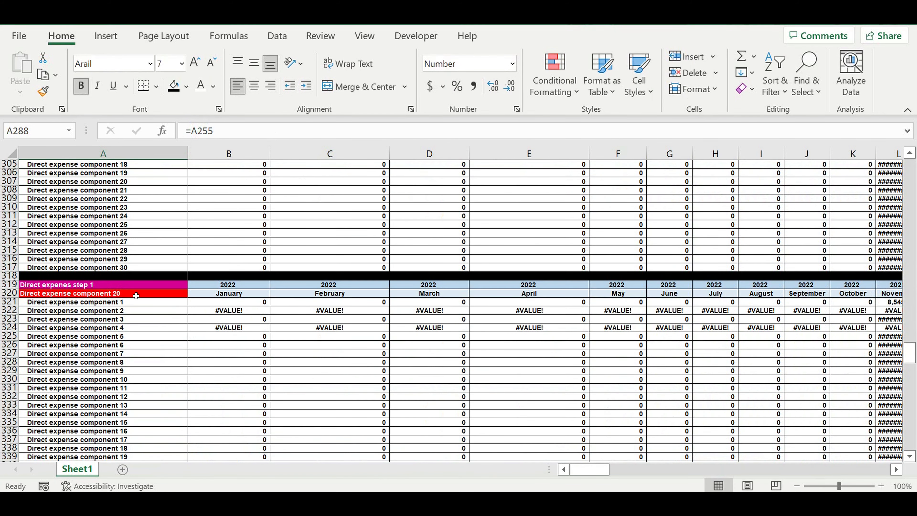
pyautogui.click(127, 294)
pyautogui.moveTo(201, 131); pyautogui.dragTo(262, 131)
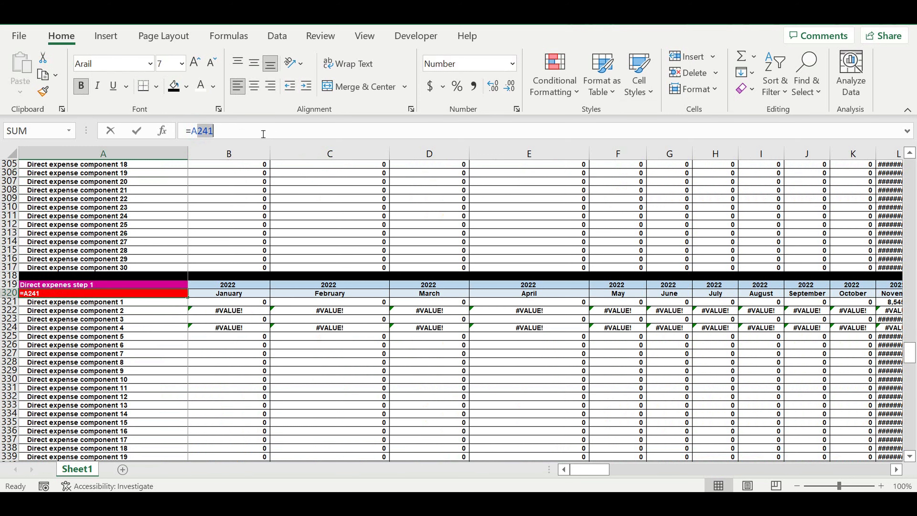
pyautogui.write('1')
pyautogui.press('Return')
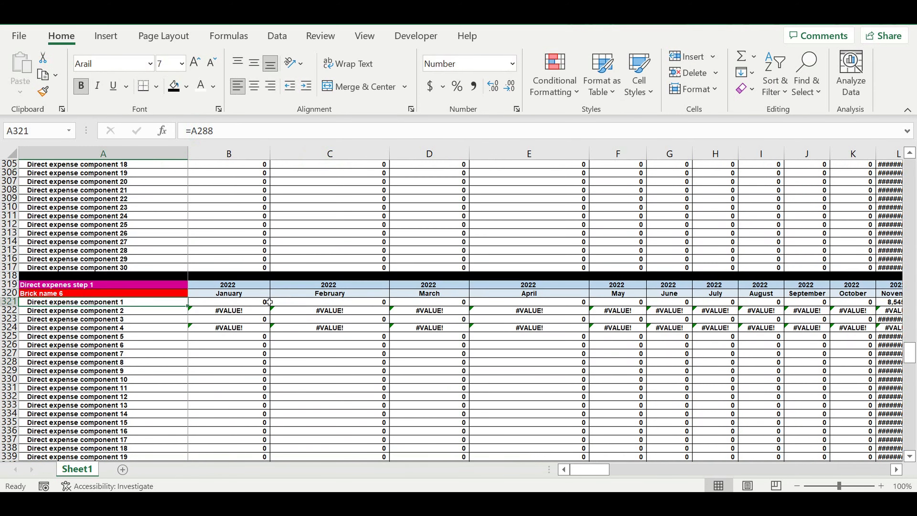
# Change the title formula of the seventh direct expense table, A353, to =A114 for Brick name 7
pyautogui.scroll(-11, 143, 325)
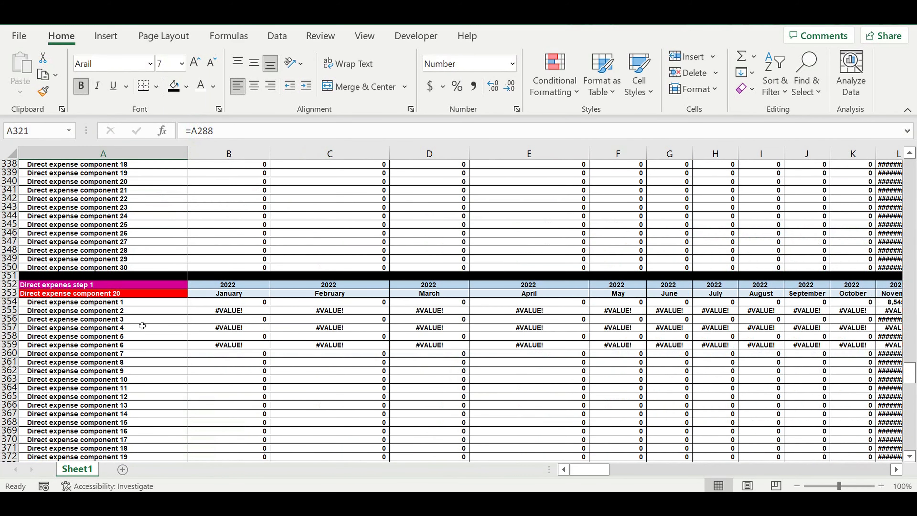
pyautogui.click(109, 293)
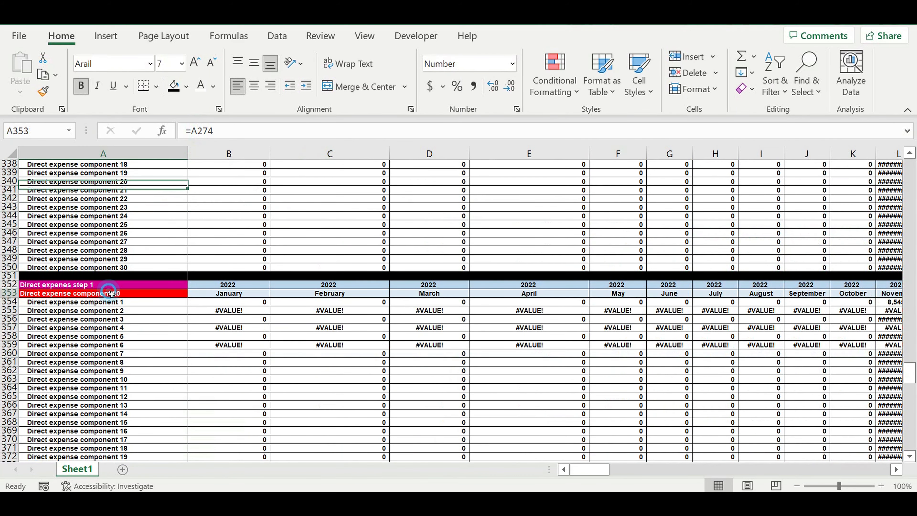
pyautogui.moveTo(198, 130); pyautogui.dragTo(260, 133)
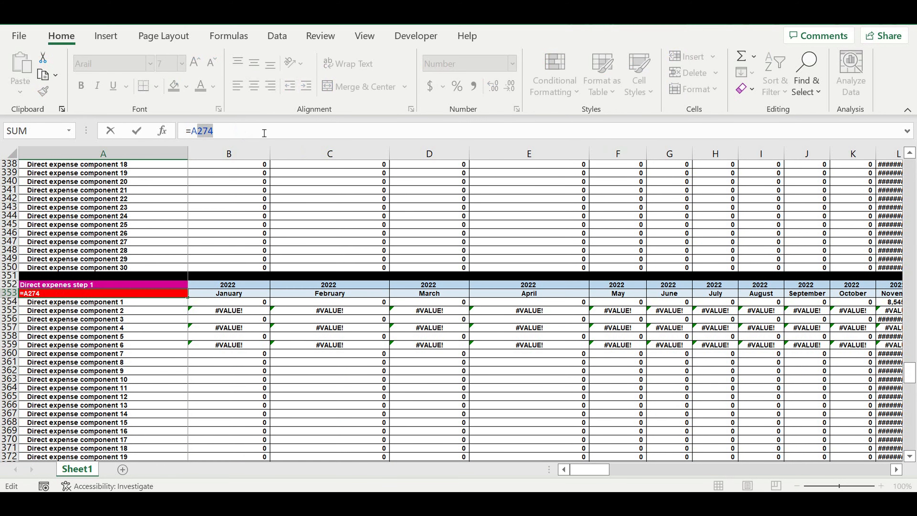
pyautogui.press('Return')
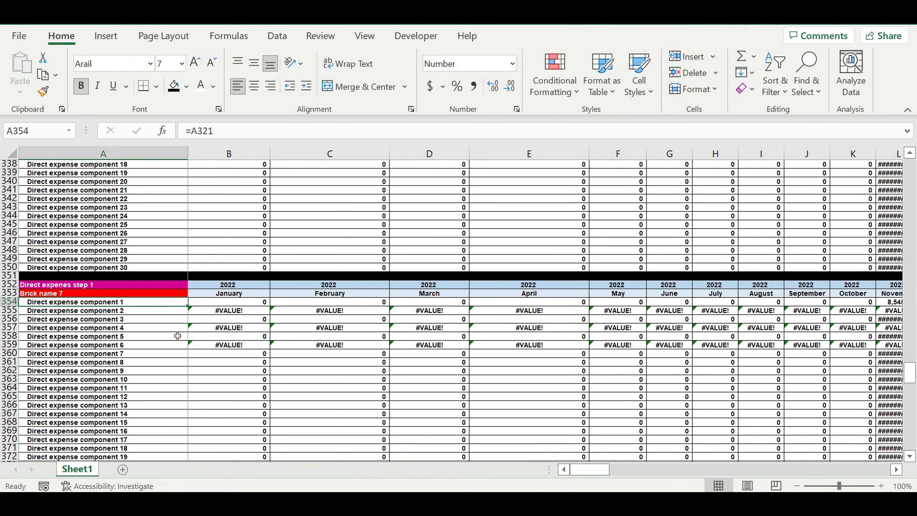
# Change the title formula of the eighth direct expense table, A386, to =A115
pyautogui.scroll(-5, 184, 334)
pyautogui.scroll(-4, 183, 322)
pyautogui.click(125, 339)
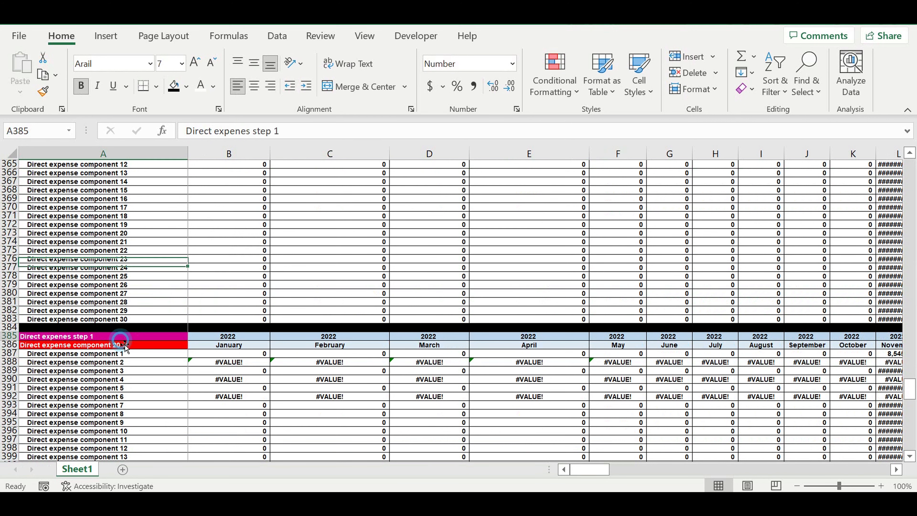
pyautogui.click(133, 345)
pyautogui.doubleClick(256, 130)
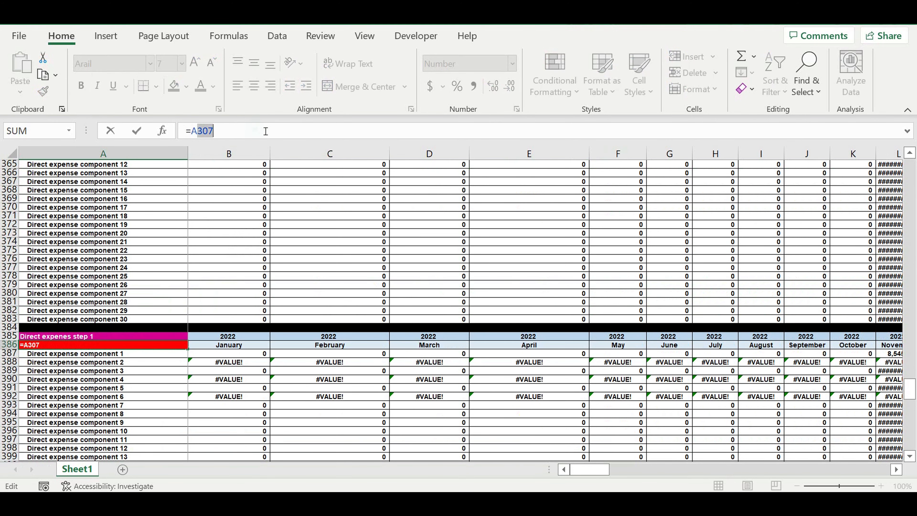
pyautogui.write('115')
pyautogui.press('Return')
# Change the title formula of the ninth direct expense table, A419, to =A116 for Brick name 9
pyautogui.scroll(-4, 210, 310)
pyautogui.scroll(-5, 210, 310)
pyautogui.click(144, 396)
pyautogui.doubleClick(205, 132)
pyautogui.write('116')
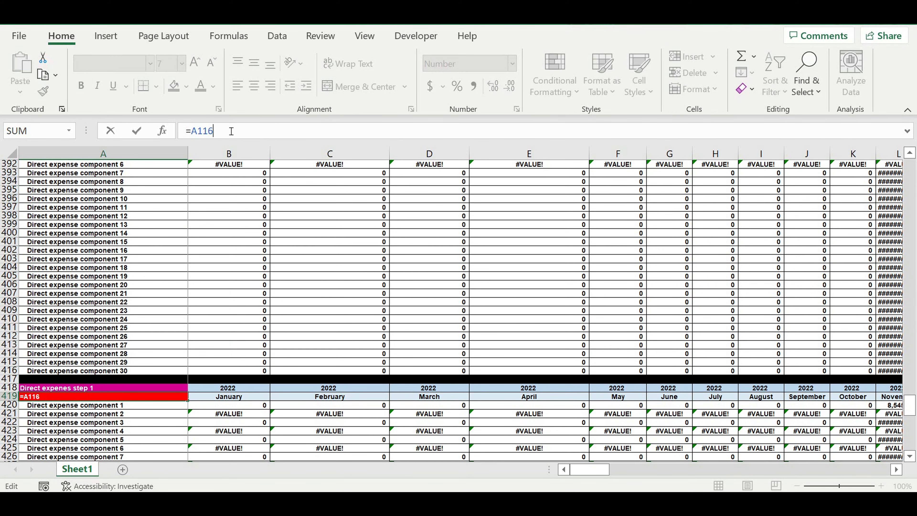
pyautogui.press('Return')
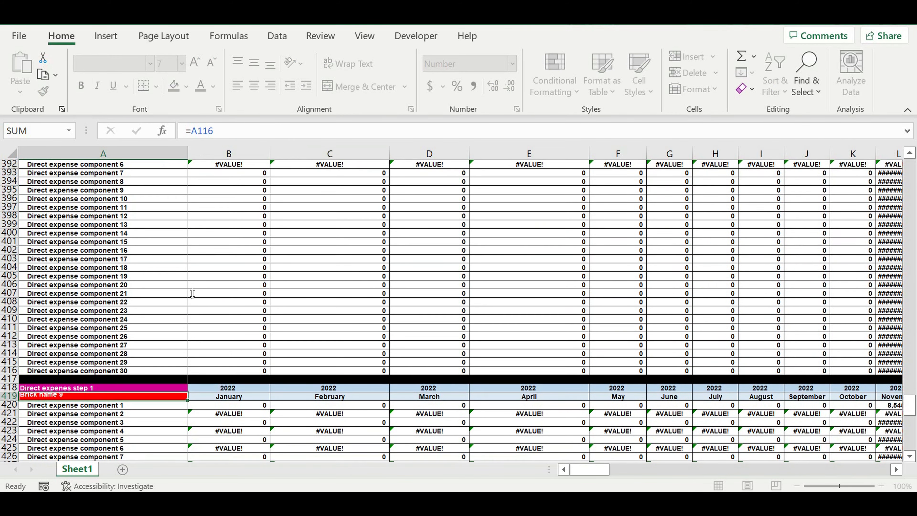
# Change the title formula of the last direct expense table, A452, to =A117
pyautogui.scroll(-5, 195, 329)
pyautogui.scroll(-7, 195, 329)
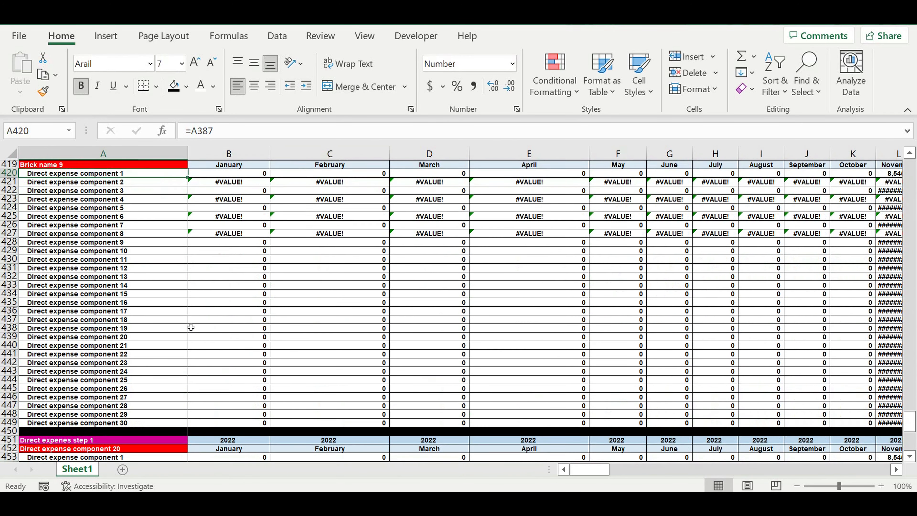
pyautogui.click(121, 374)
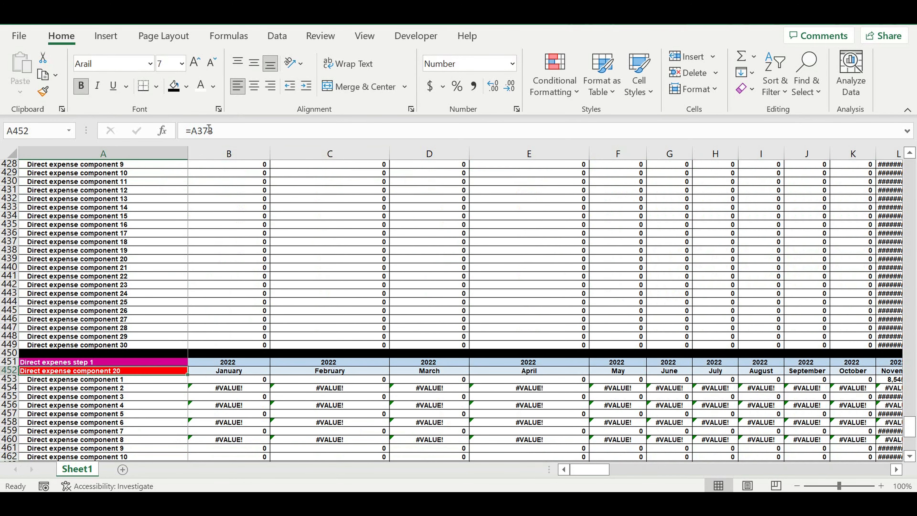
pyautogui.doubleClick(203, 132)
pyautogui.write('117')
pyautogui.press('Return')
# Examine the January formula for Direct expense component 1 in the Brick name 2 table, cell B189
pyautogui.scroll(20, 250, 334)
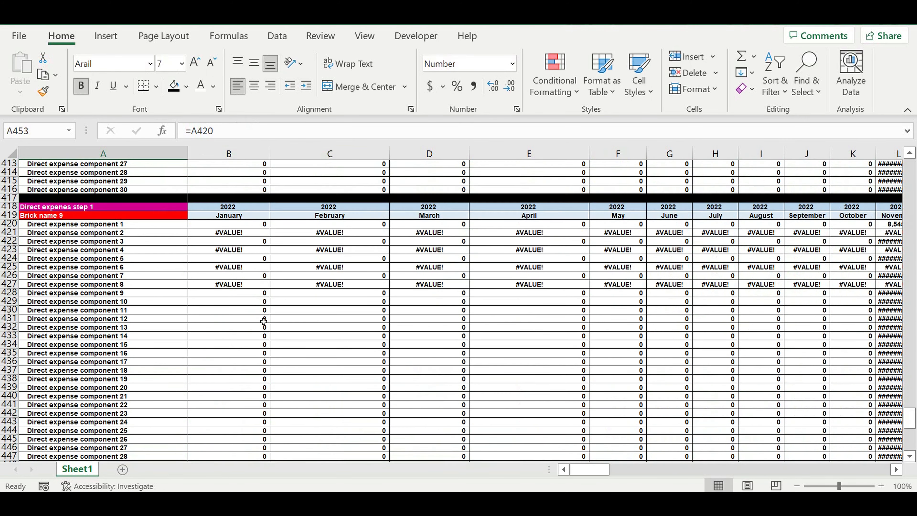
pyautogui.scroll(20, 268, 309)
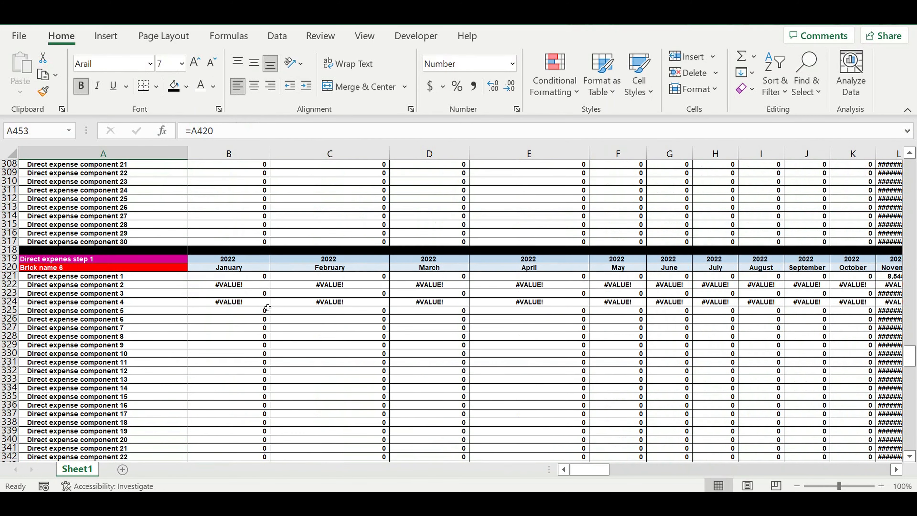
pyautogui.scroll(5, 272, 308)
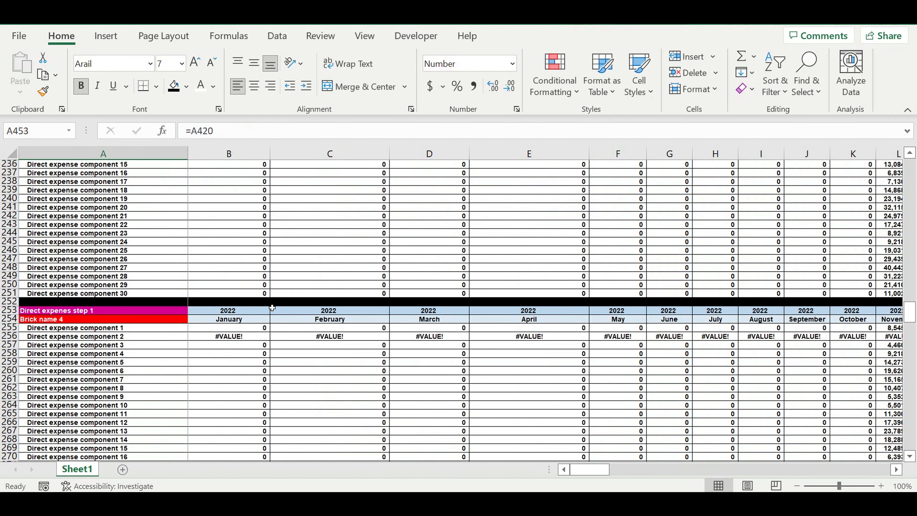
pyautogui.scroll(9, 271, 307)
pyautogui.scroll(10, 271, 307)
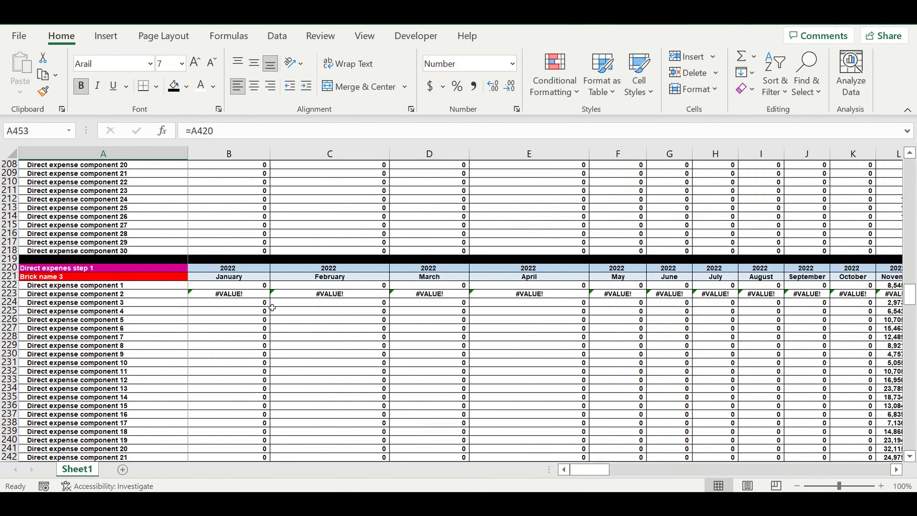
pyautogui.click(241, 251)
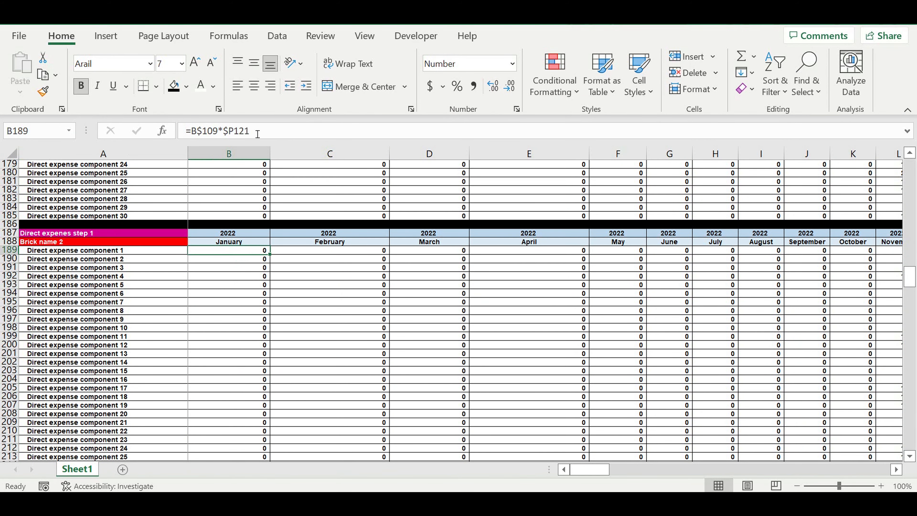
# Copy the January formula text from B189 into B222, Direct expense component 1 of the Brick name 3 table
pyautogui.moveTo(228, 128); pyautogui.dragTo(139, 119)
pyautogui.hotkey('ctrl', 'c')
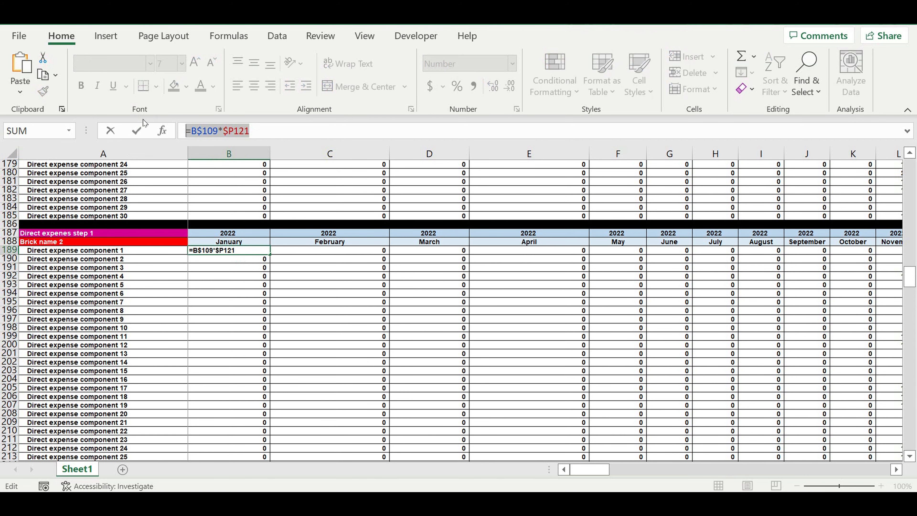
pyautogui.press('Return')
pyautogui.scroll(-6, 324, 340)
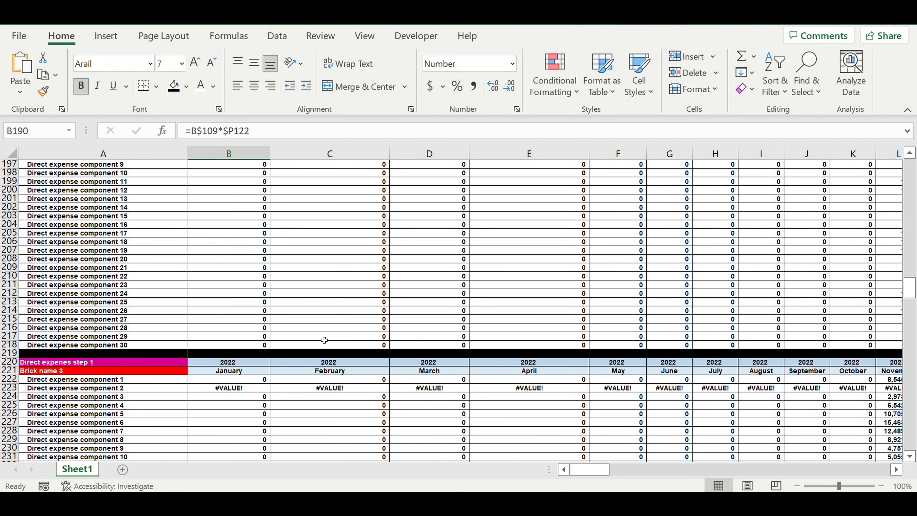
pyautogui.click(221, 383)
pyautogui.moveTo(258, 131); pyautogui.dragTo(116, 121)
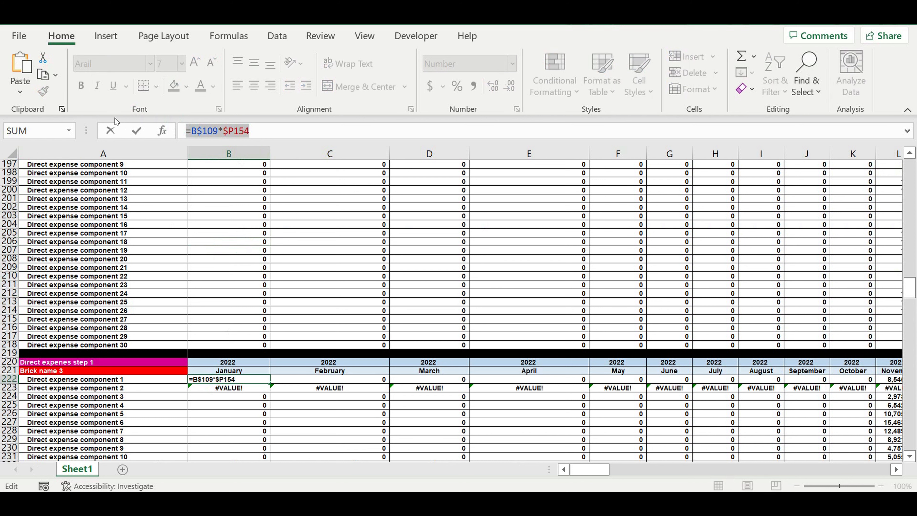
pyautogui.hotkey('ctrl', 'v')
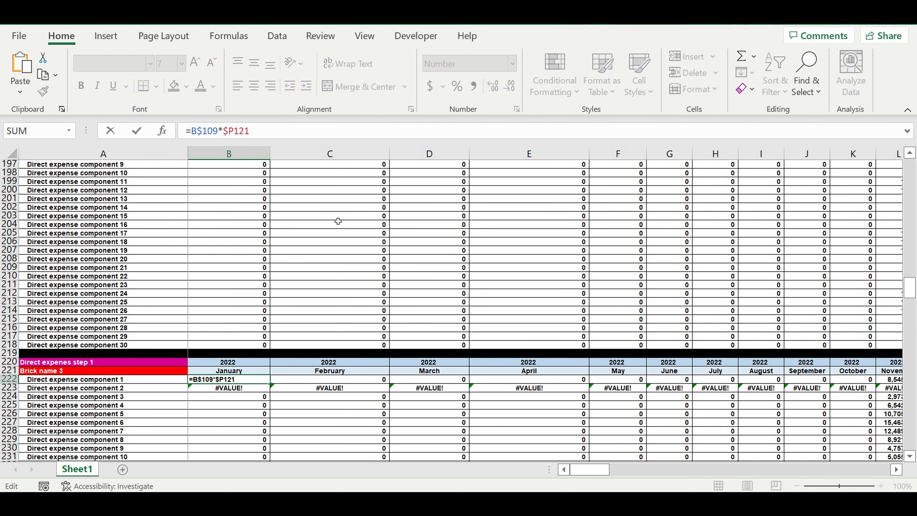
# Repoint the formula in B222 to Brick name 3's production and unit direct cost so it reads =B$110*$Q121
pyautogui.scroll(20, 338, 221)
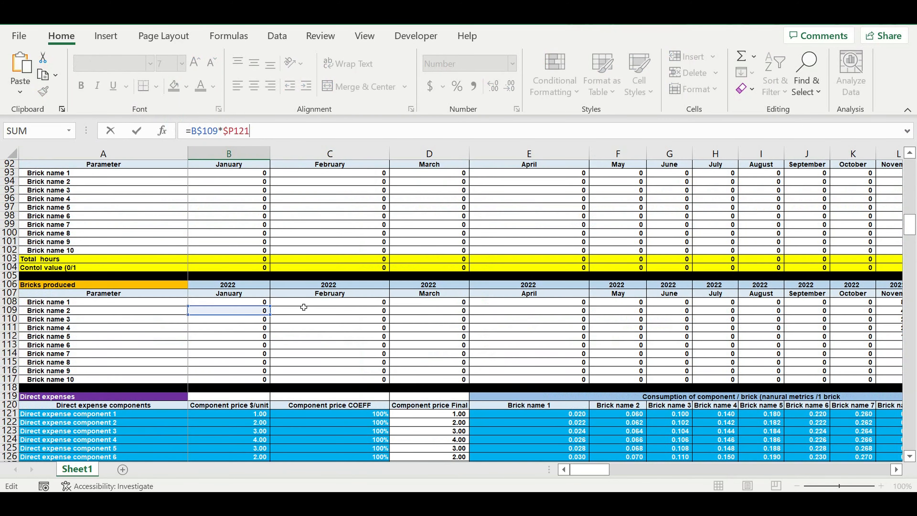
pyautogui.moveTo(233, 321); pyautogui.dragTo(245, 325)
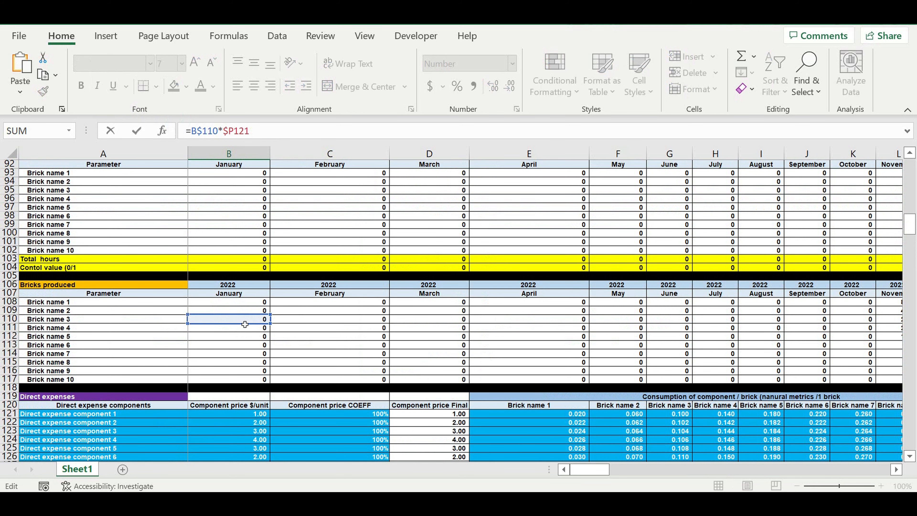
pyautogui.moveTo(588, 471); pyautogui.dragTo(620, 471)
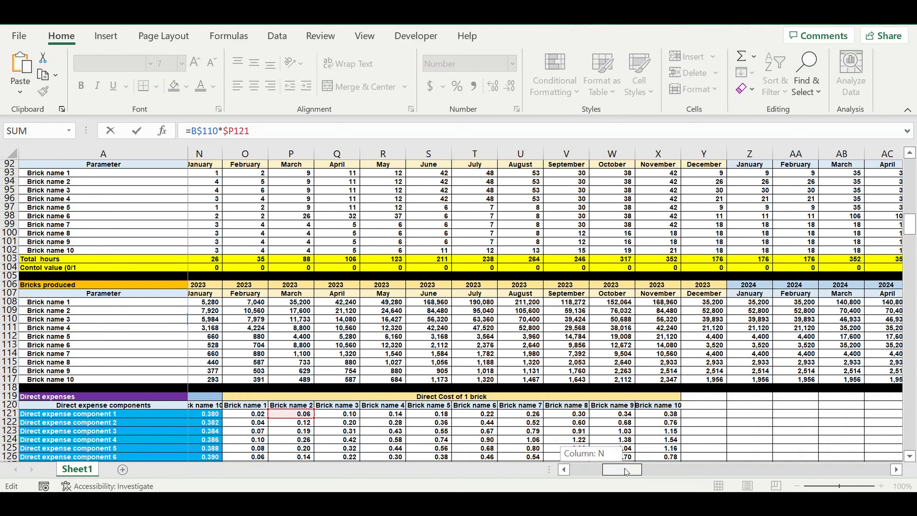
pyautogui.click(341, 417)
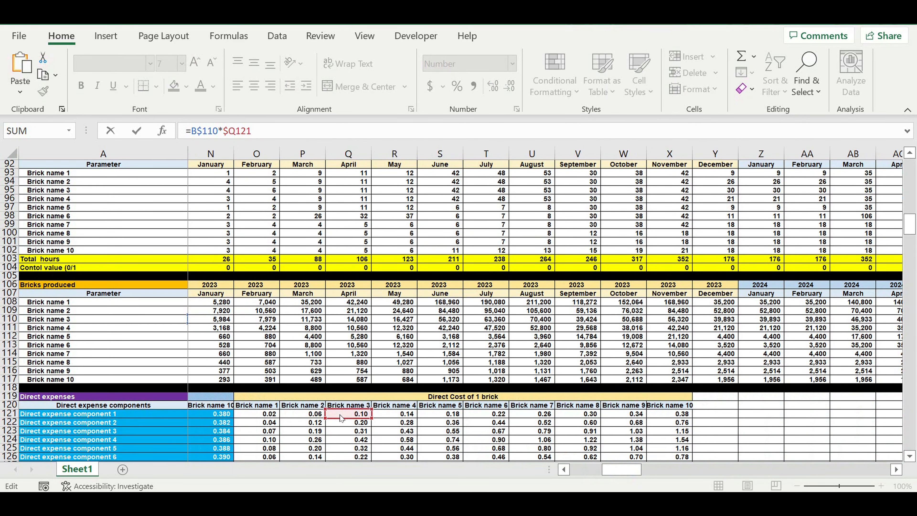
pyautogui.press('Escape')
# Copy the formula text from B222 into B255, January of Direct expense component 1 in the Brick name 4 table
pyautogui.scroll(-6, 267, 311)
pyautogui.click(245, 293)
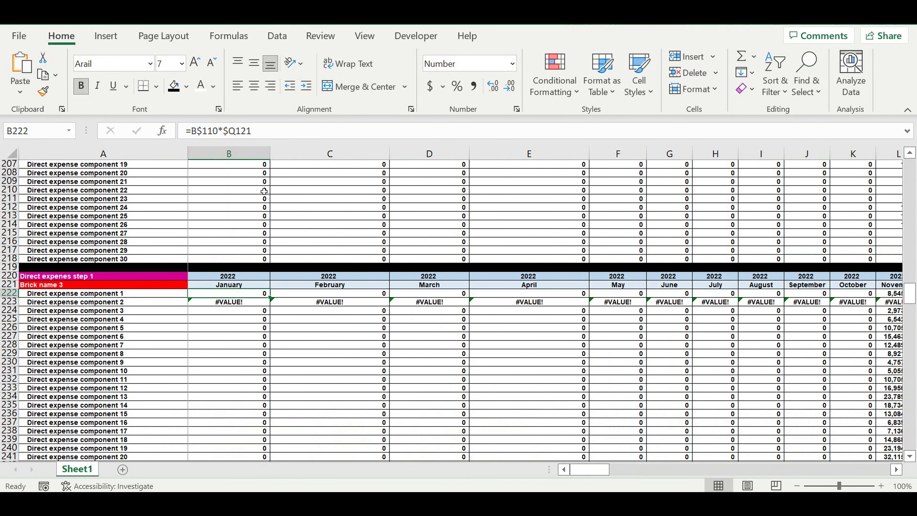
pyautogui.moveTo(261, 134); pyautogui.dragTo(182, 132)
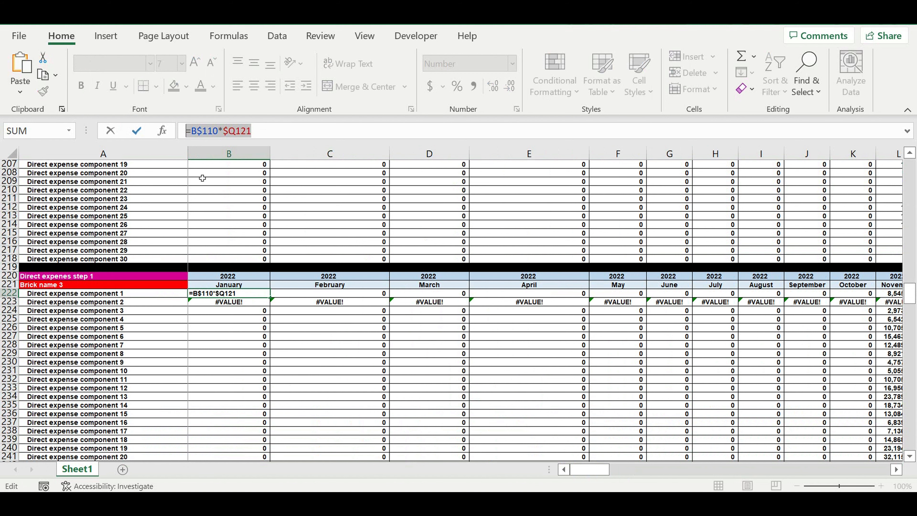
pyautogui.press('Return')
pyautogui.scroll(-8, 252, 289)
pyautogui.click(239, 375)
pyautogui.moveTo(266, 133); pyautogui.dragTo(150, 127)
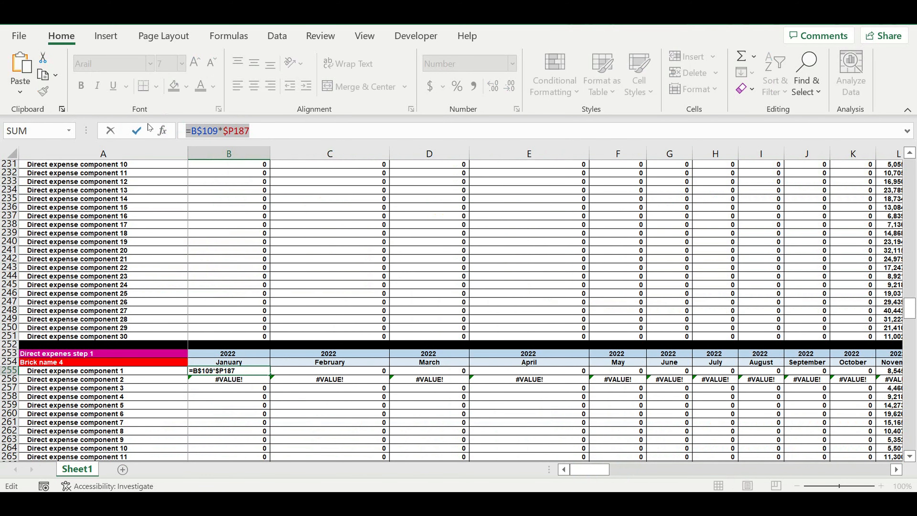
pyautogui.hotkey('ctrl', 'v')
# Repoint the formula in B255 to Brick name 4's production and unit direct cost so it reads =B$111*$R121
pyautogui.scroll(17, 336, 253)
pyautogui.scroll(20, 334, 252)
pyautogui.scroll(6, 334, 251)
pyautogui.click(219, 270)
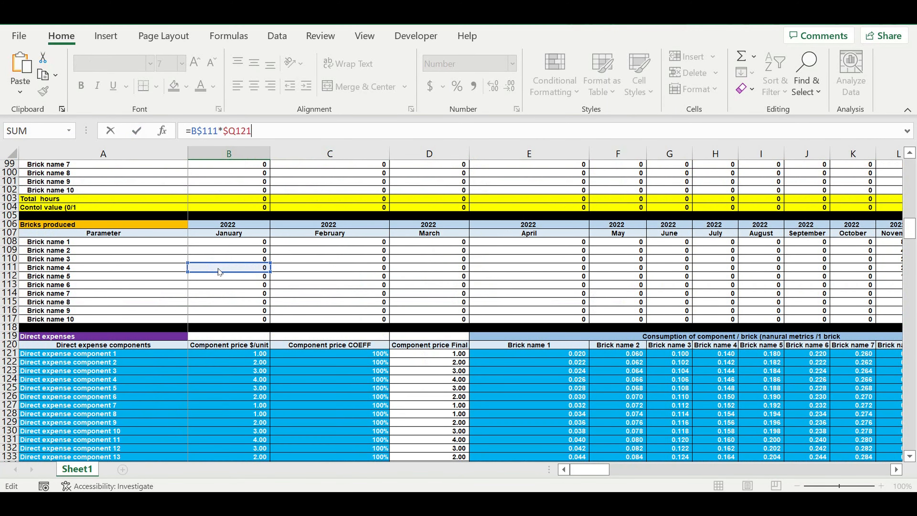
pyautogui.moveTo(589, 469); pyautogui.dragTo(622, 469)
pyautogui.click(395, 355)
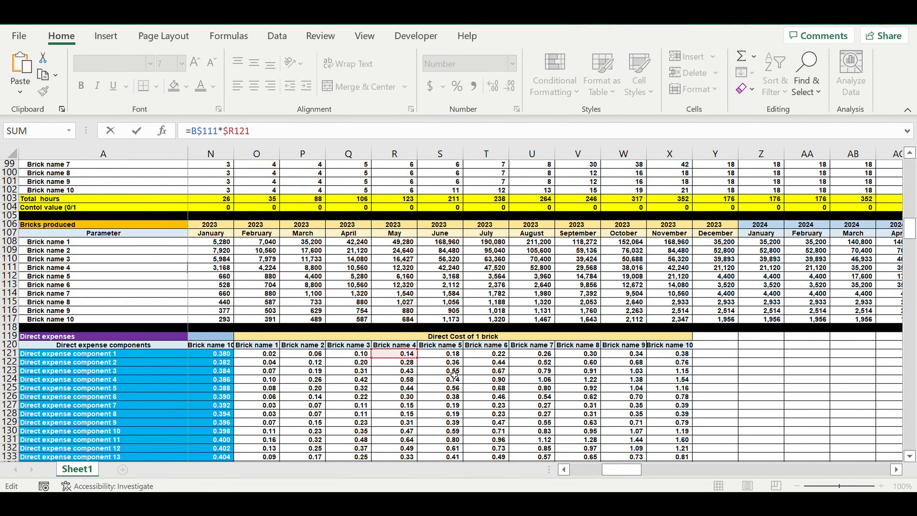
pyautogui.press('Escape')
# Copy the formula text from B255 into B288, January of Direct expense component 1 in the Brick name 5 table
pyautogui.scroll(-7, 286, 365)
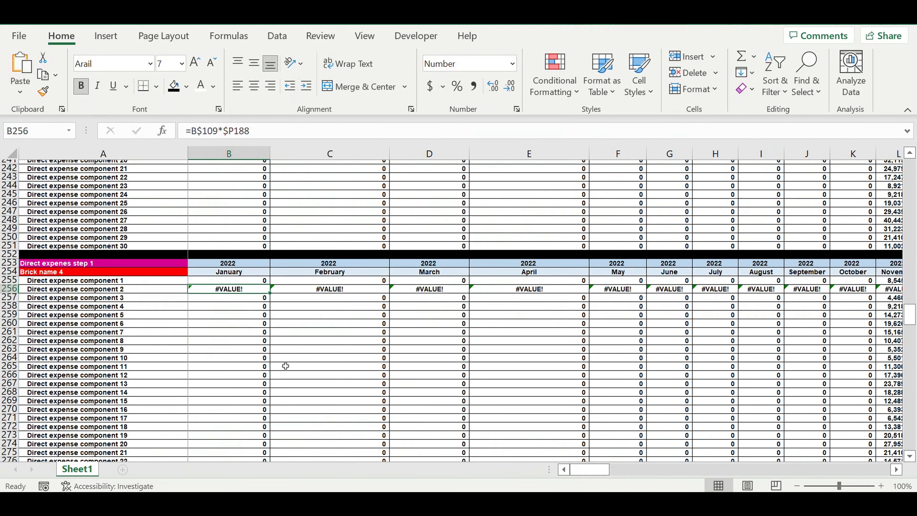
pyautogui.click(238, 270)
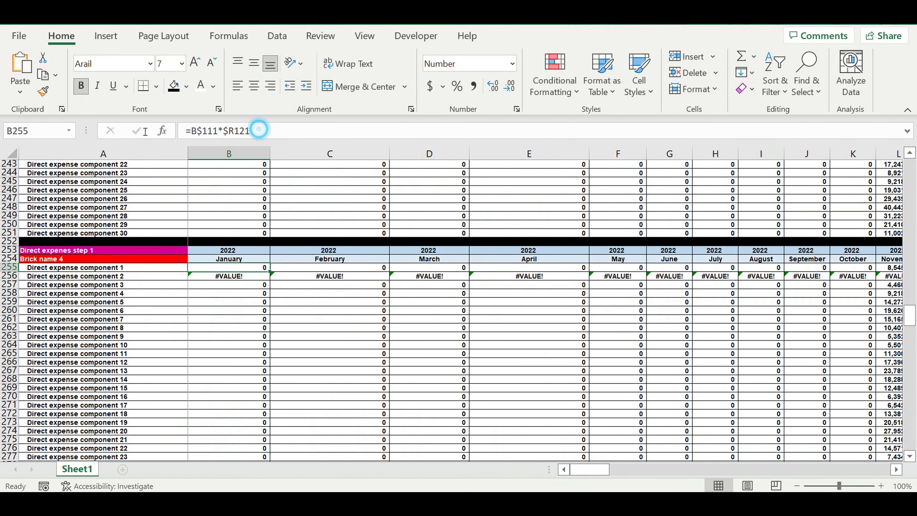
pyautogui.moveTo(258, 131); pyautogui.dragTo(129, 131)
pyautogui.press('Return')
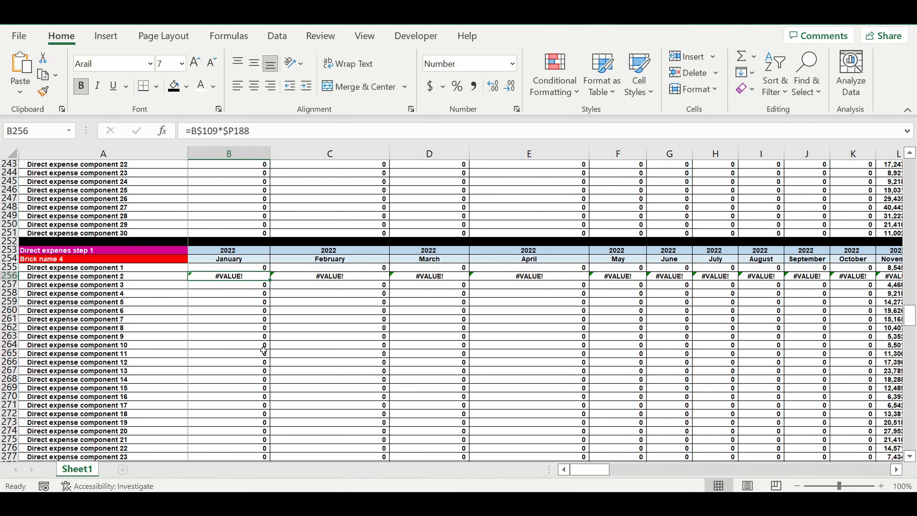
pyautogui.scroll(-9, 264, 354)
pyautogui.click(238, 319)
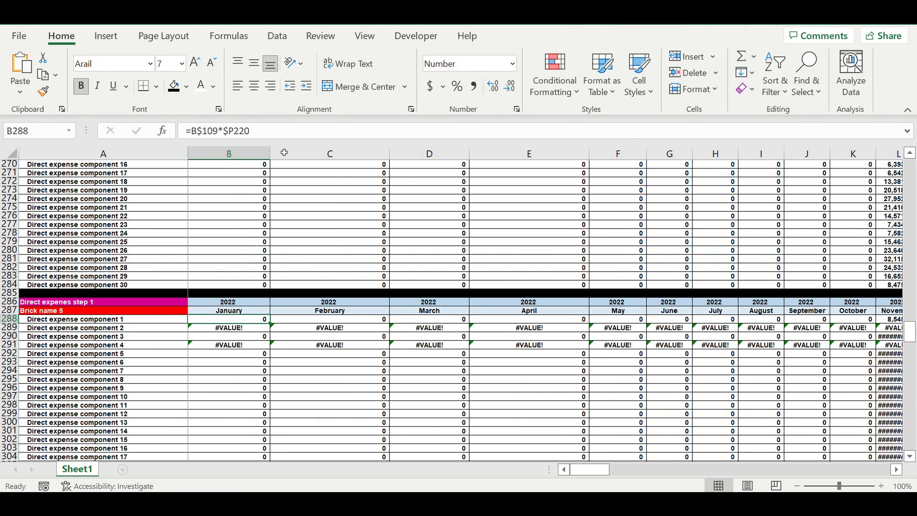
pyautogui.moveTo(265, 131); pyautogui.dragTo(155, 129)
pyautogui.hotkey('ctrl', 'v')
# Repoint the formula in B288 to Brick name 5's production and unit direct cost so it reads =B$112*$S121
pyautogui.scroll(19, 297, 303)
pyautogui.scroll(20, 300, 272)
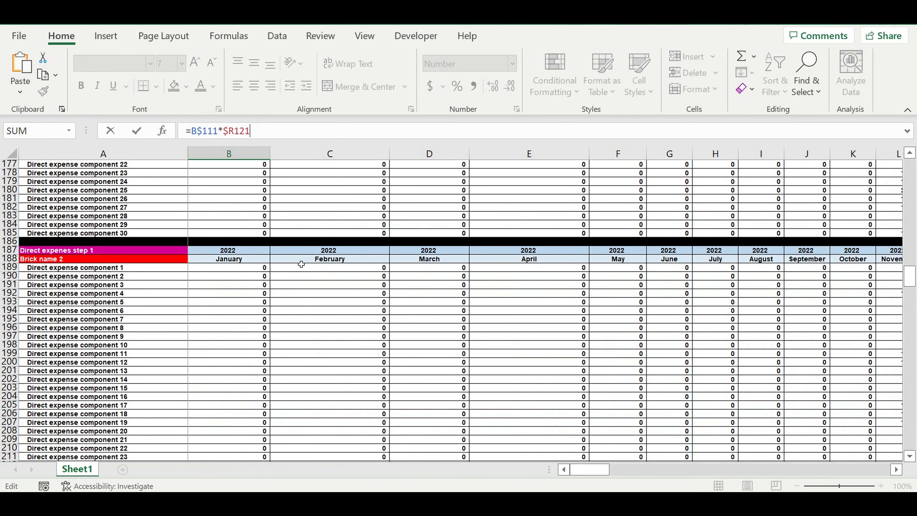
pyautogui.scroll(7, 300, 264)
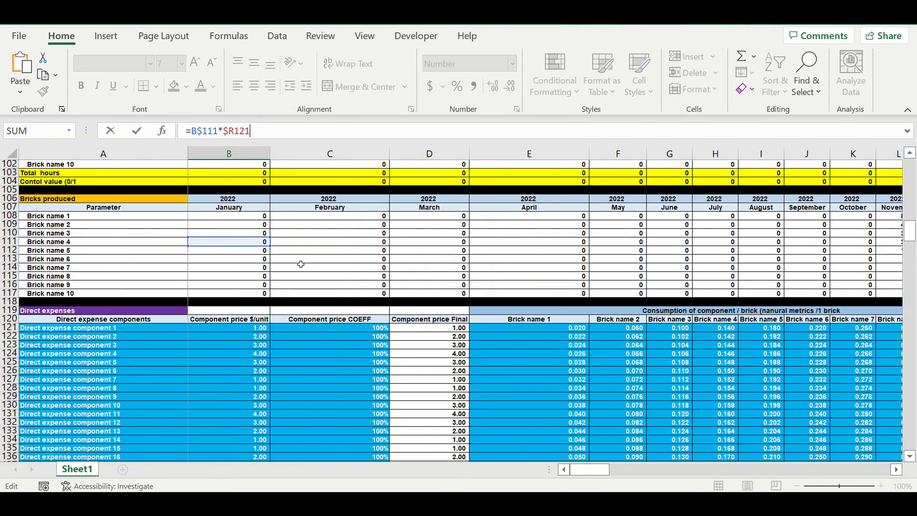
pyautogui.moveTo(229, 249); pyautogui.dragTo(239, 258)
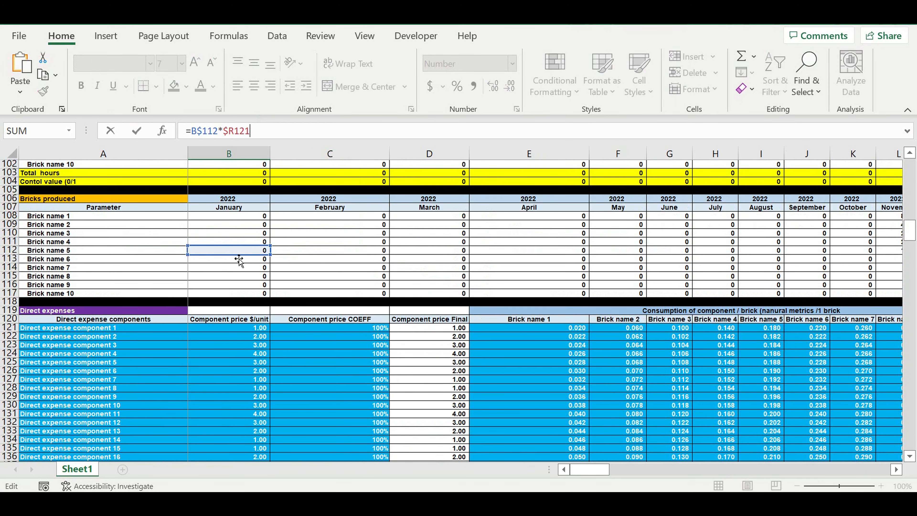
pyautogui.moveTo(599, 472); pyautogui.dragTo(624, 472)
pyautogui.moveTo(491, 333); pyautogui.dragTo(524, 330)
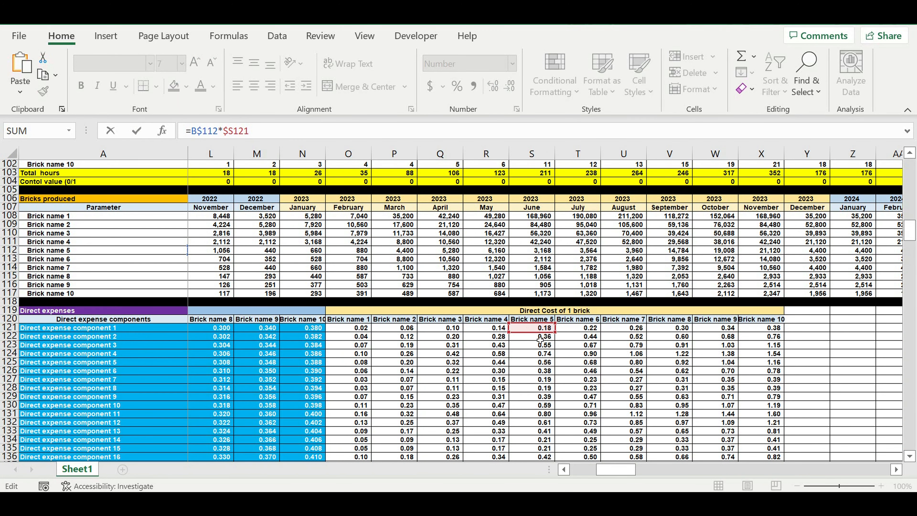
pyautogui.press('Return')
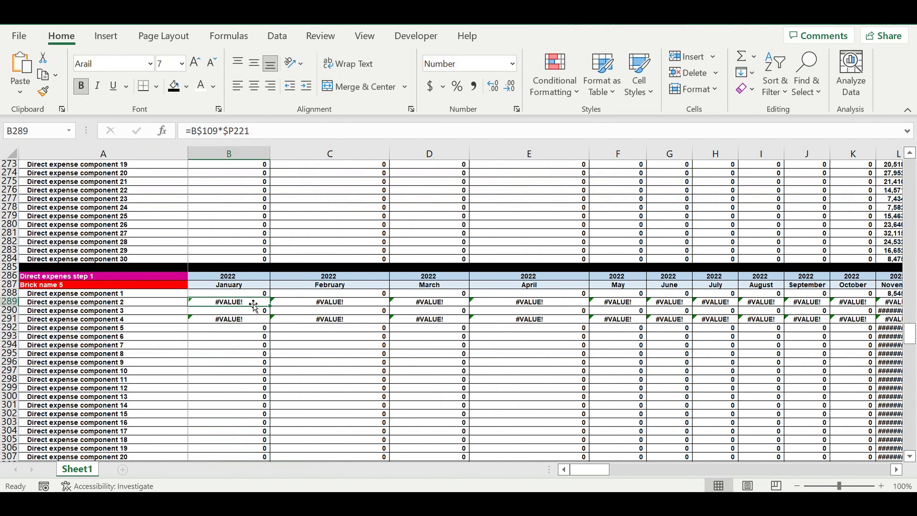
# Copy the formula text from B288 into B321, January of Direct expense component 1 in the Brick name 6 table
pyautogui.click(246, 293)
pyautogui.moveTo(268, 132); pyautogui.dragTo(170, 130)
pyautogui.hotkey('ctrl', 'c')
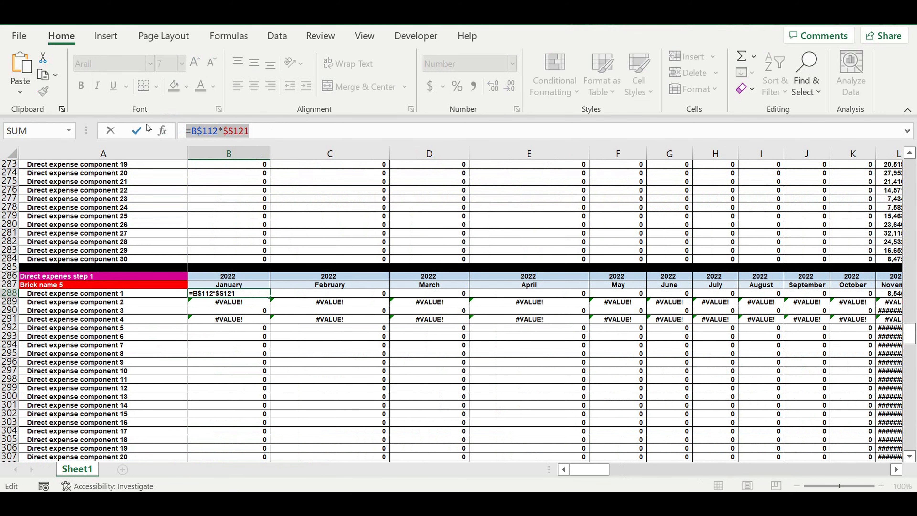
pyautogui.press('Return')
pyautogui.scroll(-7, 311, 368)
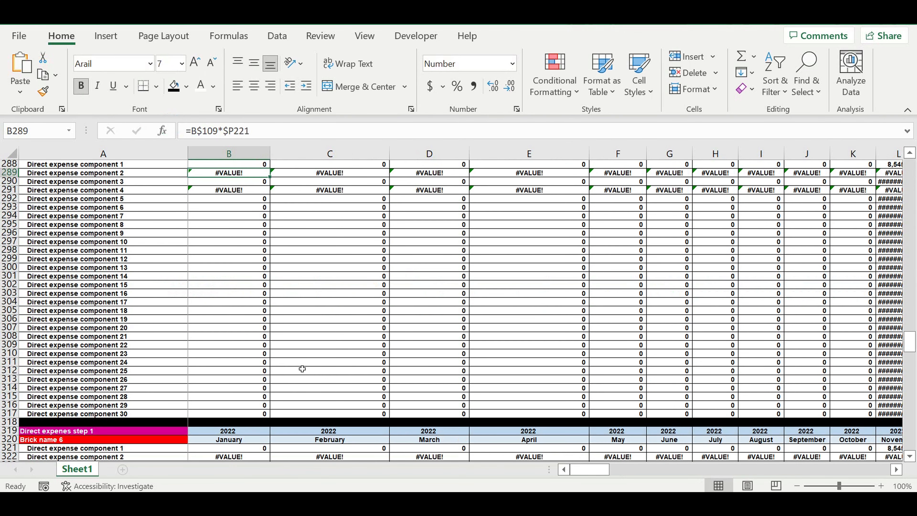
pyautogui.click(237, 397)
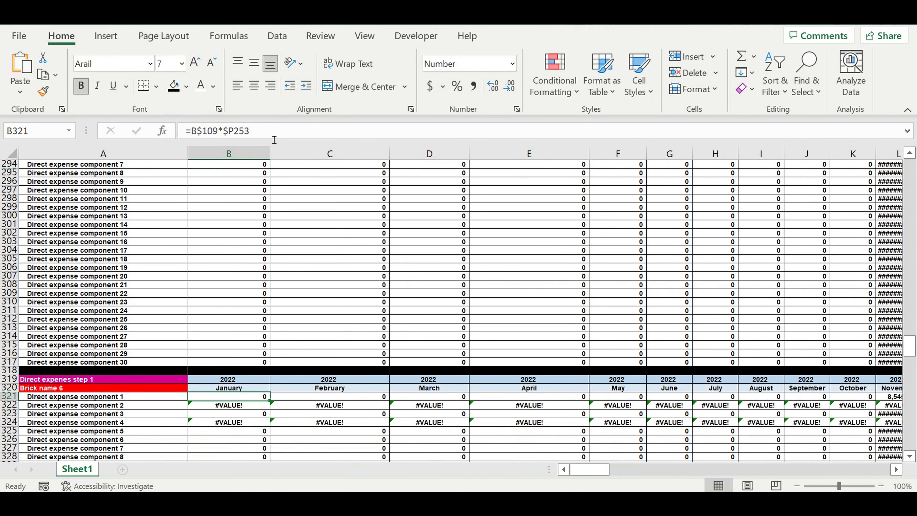
pyautogui.moveTo(274, 133); pyautogui.dragTo(185, 131)
pyautogui.hotkey('ctrl', 'v')
# Repoint the formula in B321 to Brick name 6's production and unit direct cost so it reads =B$113*$T121
pyautogui.scroll(5, 318, 251)
pyautogui.scroll(20, 317, 251)
pyautogui.scroll(19, 337, 285)
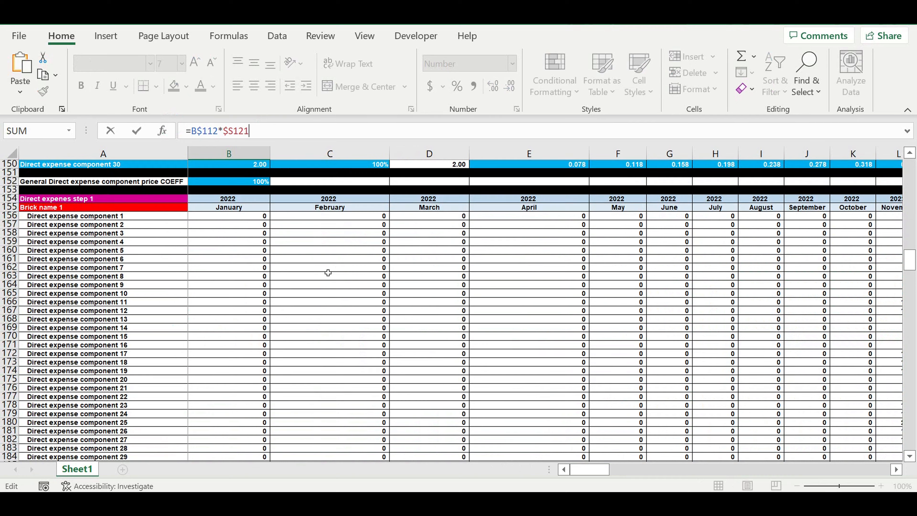
pyautogui.scroll(17, 327, 272)
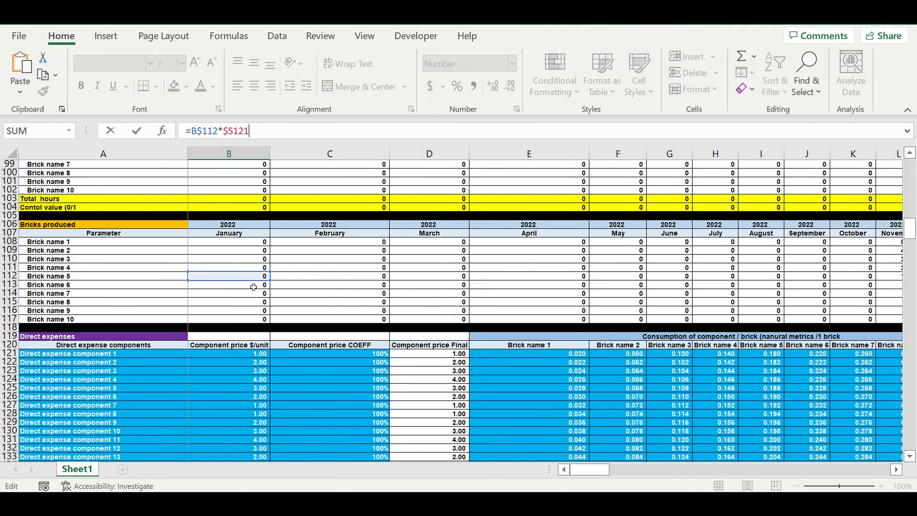
pyautogui.moveTo(240, 282); pyautogui.dragTo(240, 290)
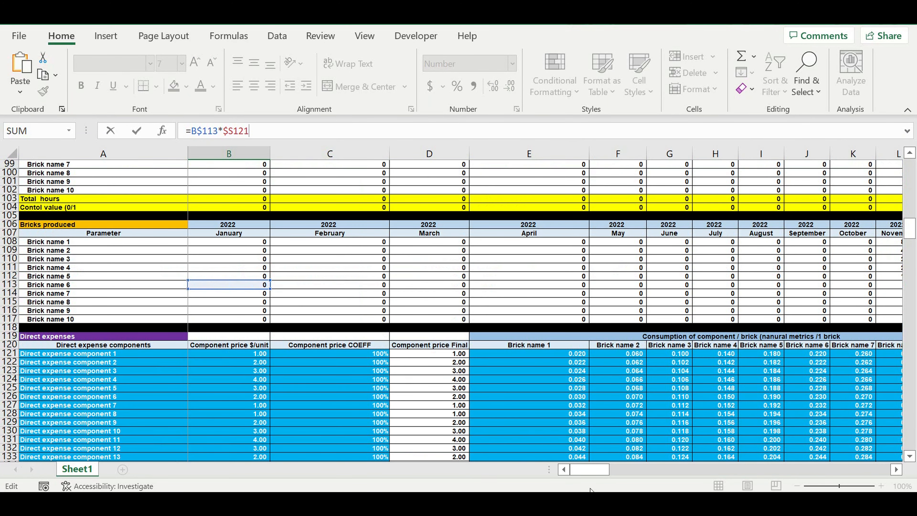
pyautogui.moveTo(593, 472); pyautogui.dragTo(617, 469)
pyautogui.moveTo(582, 363); pyautogui.dragTo(607, 357)
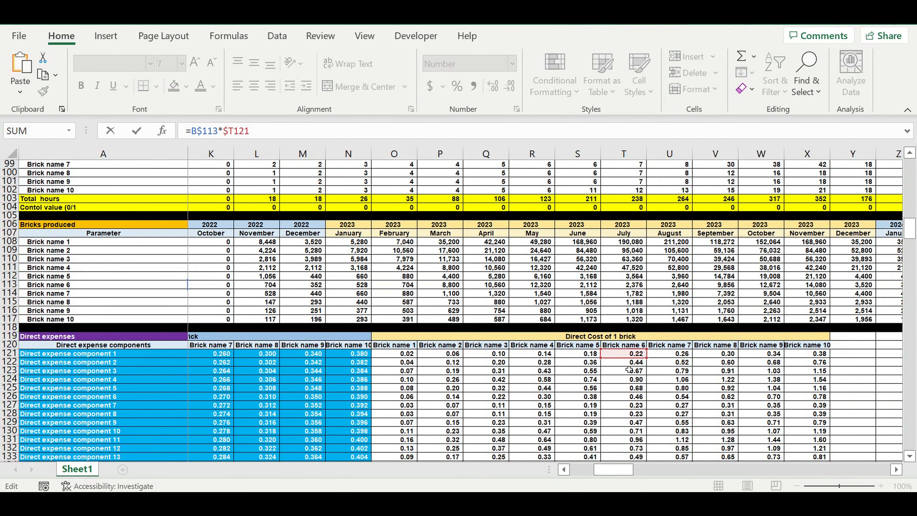
pyautogui.press('Return')
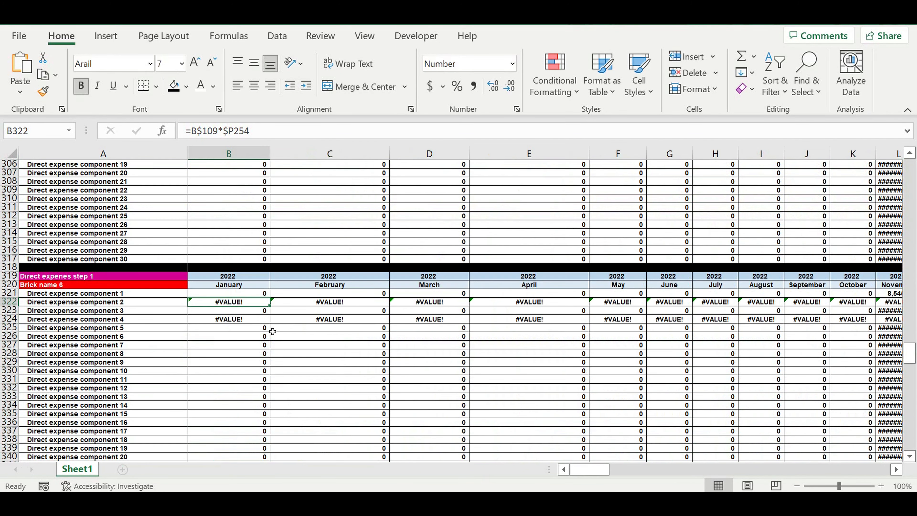
# Copy the formula text from B321 into B354, January of Direct expense component 1 in the Brick name 7 table
pyautogui.click(245, 295)
pyautogui.moveTo(250, 130); pyautogui.dragTo(158, 125)
pyautogui.hotkey('ctrl', 'c')
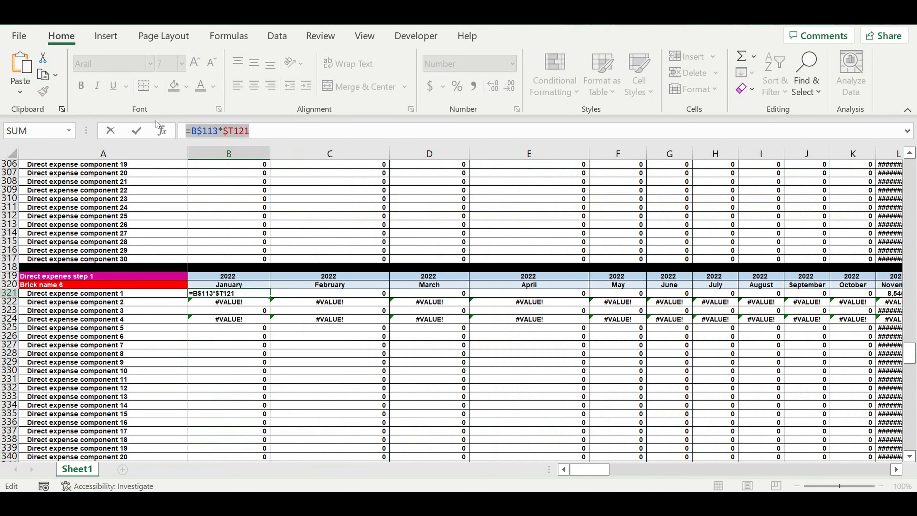
pyautogui.press('Return')
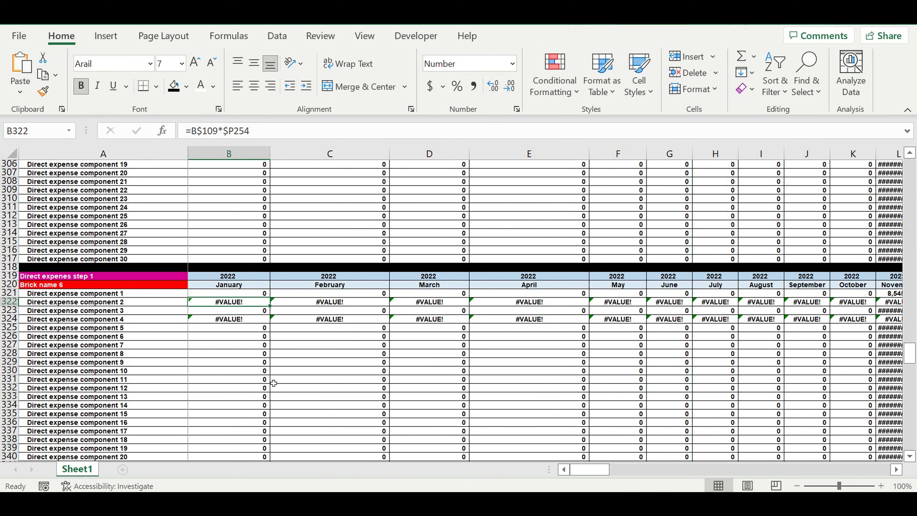
pyautogui.scroll(-9, 261, 373)
pyautogui.click(230, 346)
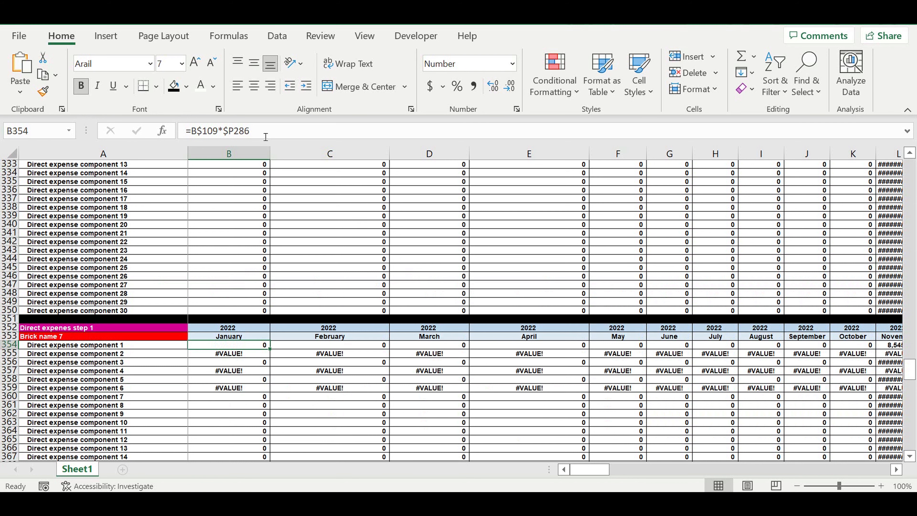
pyautogui.moveTo(266, 137); pyautogui.dragTo(186, 131)
pyautogui.hotkey('ctrl', 'v')
# Repoint the formula in B354 to Brick name 7's production and unit direct cost so it reads =B$114*$U121
pyautogui.scroll(4, 352, 298)
pyautogui.scroll(20, 353, 299)
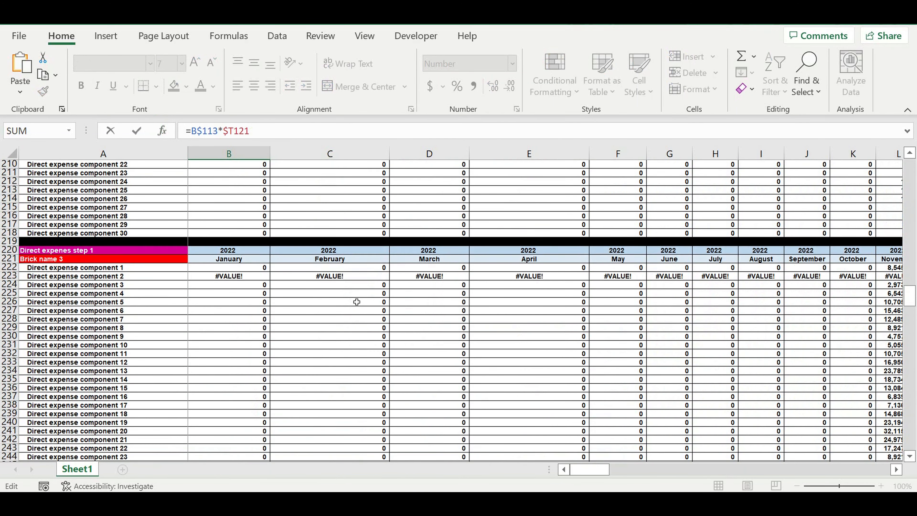
pyautogui.scroll(20, 357, 302)
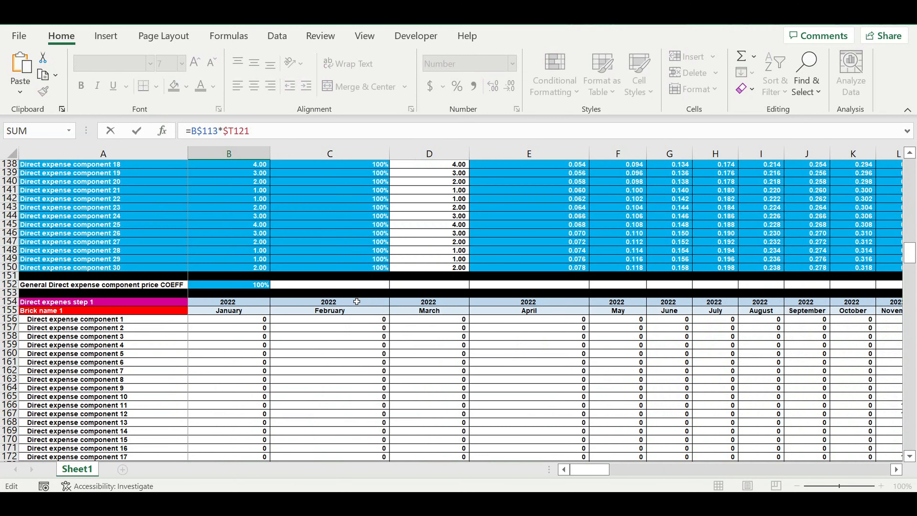
pyautogui.scroll(15, 357, 302)
pyautogui.click(258, 346)
pyautogui.moveTo(588, 471); pyautogui.dragTo(607, 470)
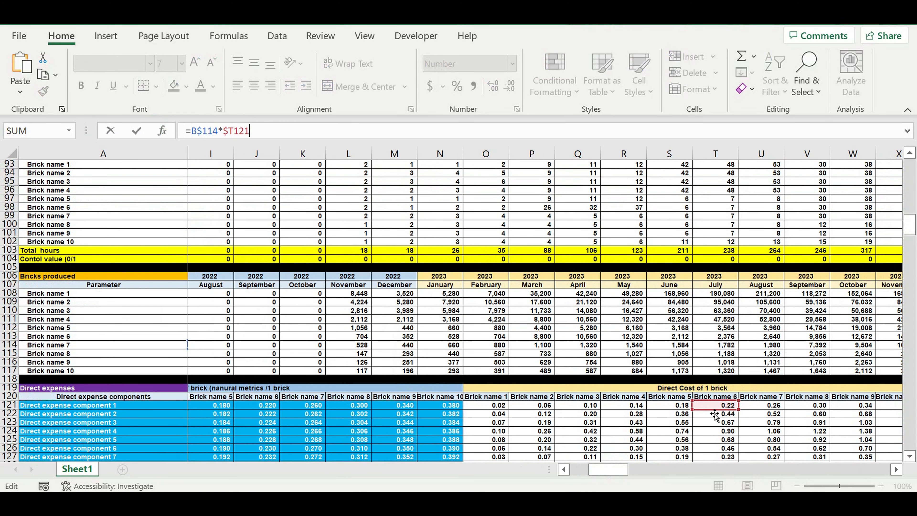
pyautogui.click(746, 407)
pyautogui.press('Return')
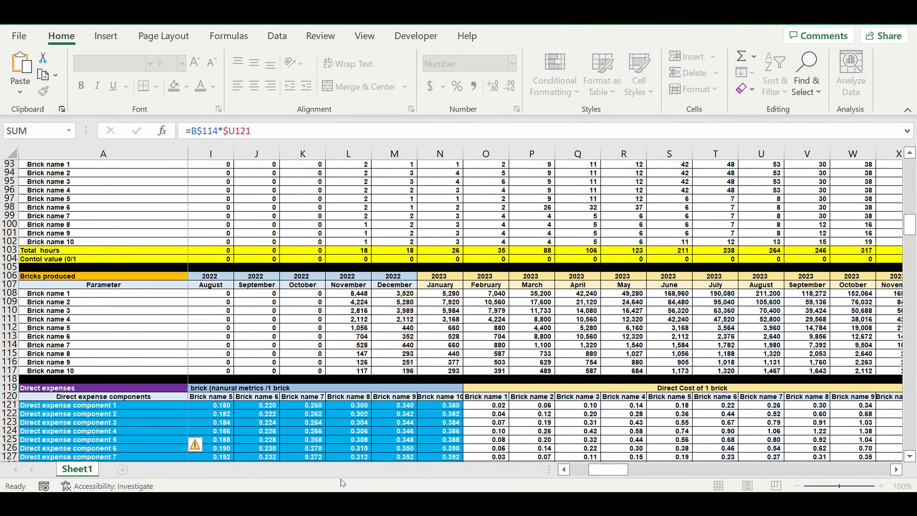
# Copy the formula text from B354 into B387, January of Direct expense component 1 in the Brick name 8 table
pyautogui.click(245, 320)
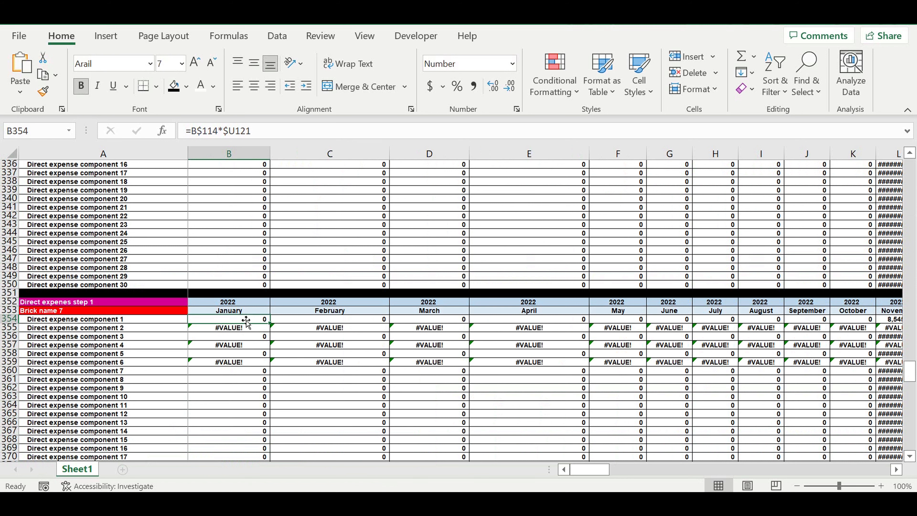
pyautogui.click(216, 131)
pyautogui.moveTo(251, 131); pyautogui.dragTo(185, 131)
pyautogui.hotkey('ctrl', 'c')
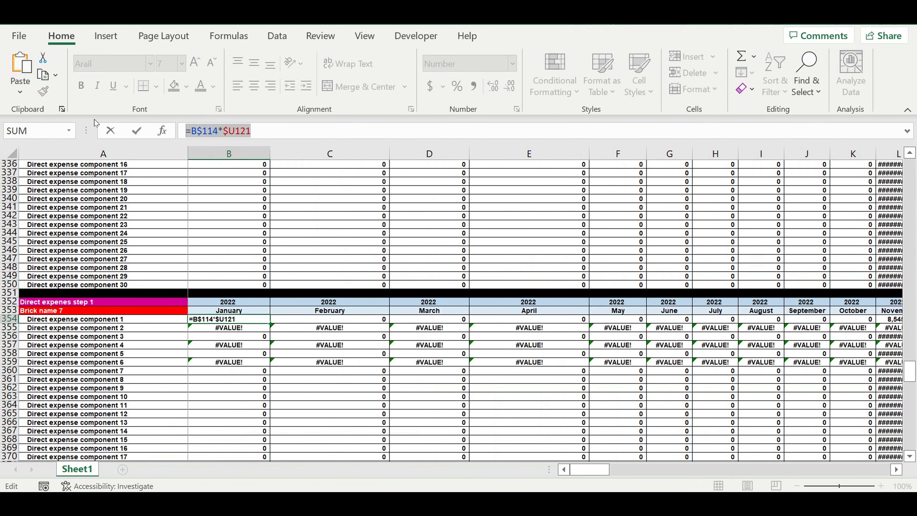
pyautogui.press('Return')
pyautogui.scroll(-10, 292, 347)
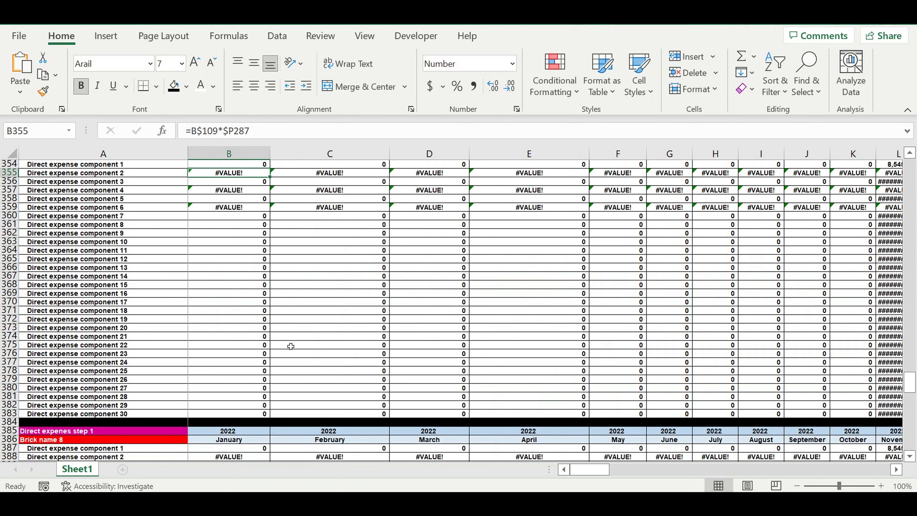
pyautogui.click(224, 343)
pyautogui.moveTo(250, 131); pyautogui.dragTo(185, 131)
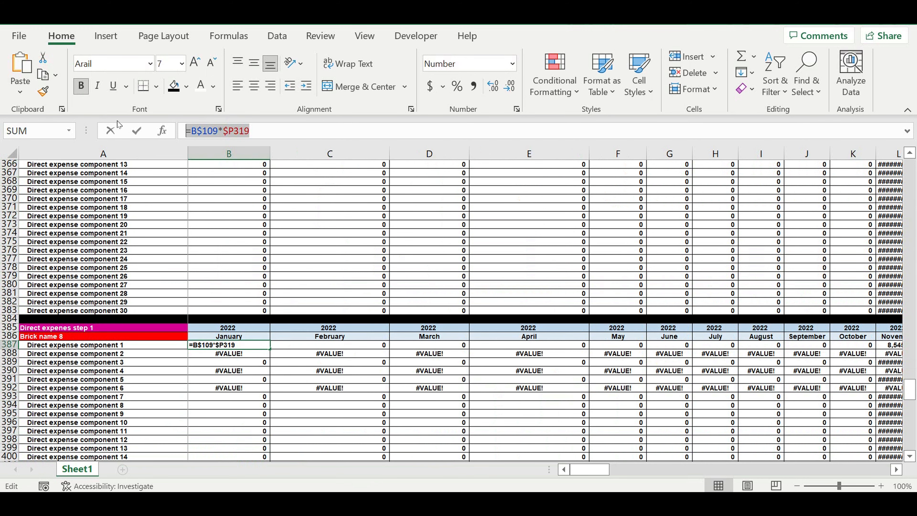
pyautogui.hotkey('ctrl', 'v')
# Repoint the formula in B387 to Brick name 8's production and unit direct cost so it reads =B$115*$V121
pyautogui.scroll(20, 323, 244)
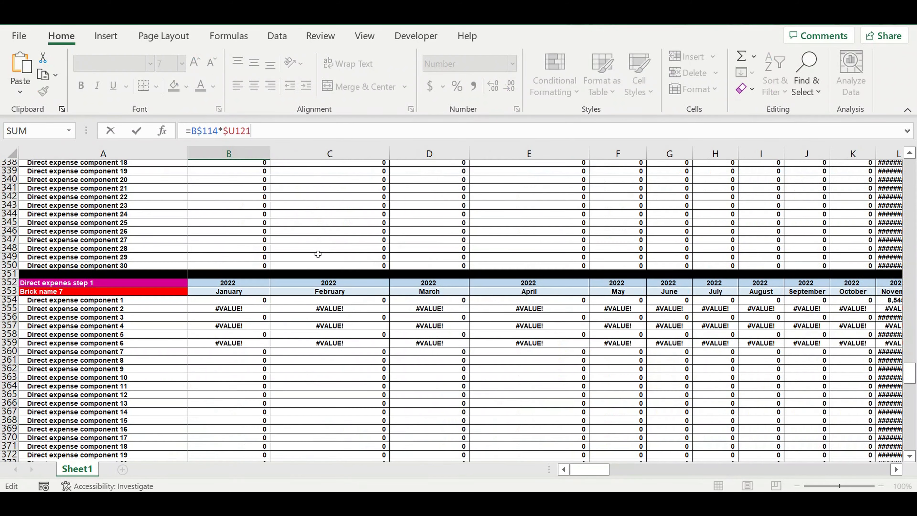
pyautogui.scroll(20, 314, 260)
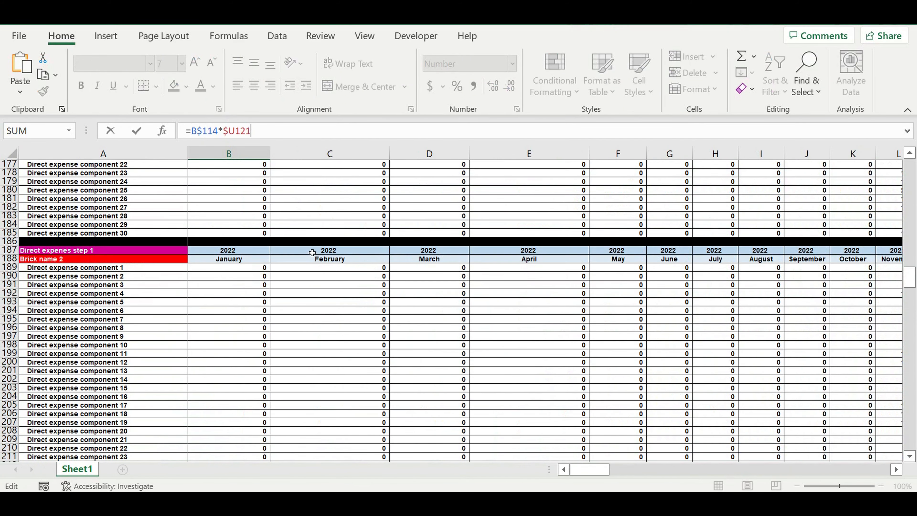
pyautogui.scroll(13, 312, 265)
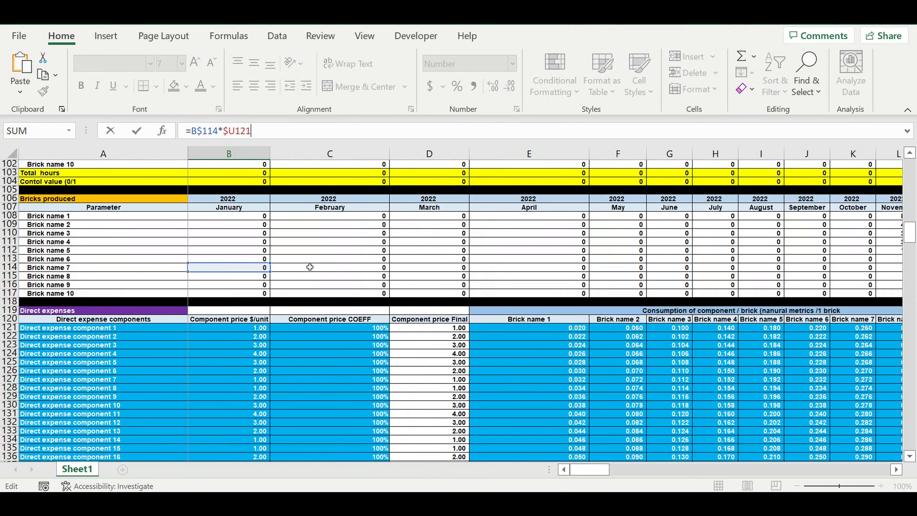
pyautogui.click(229, 303)
pyautogui.moveTo(606, 471); pyautogui.dragTo(616, 470)
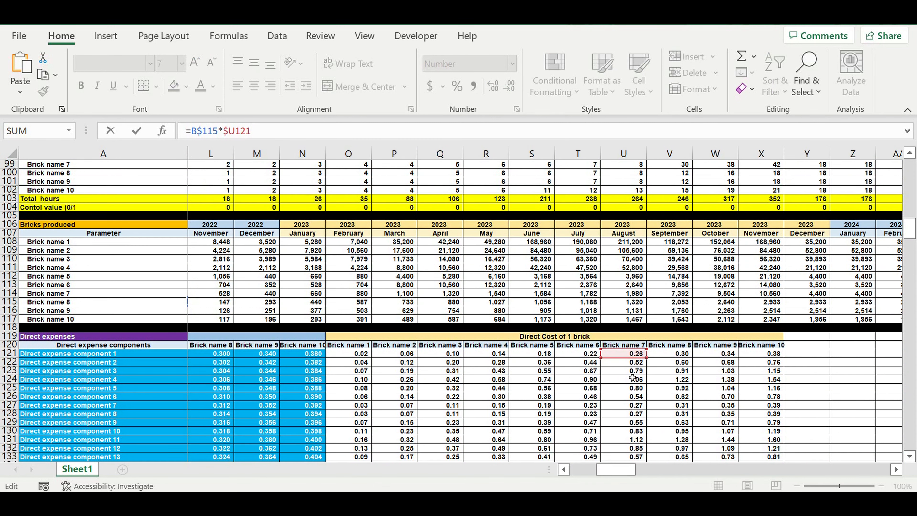
pyautogui.click(666, 363)
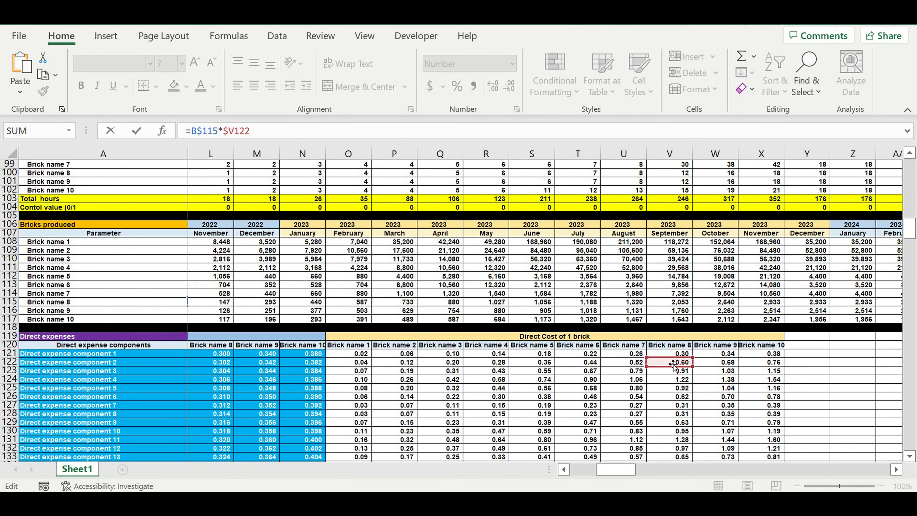
pyautogui.click(670, 354)
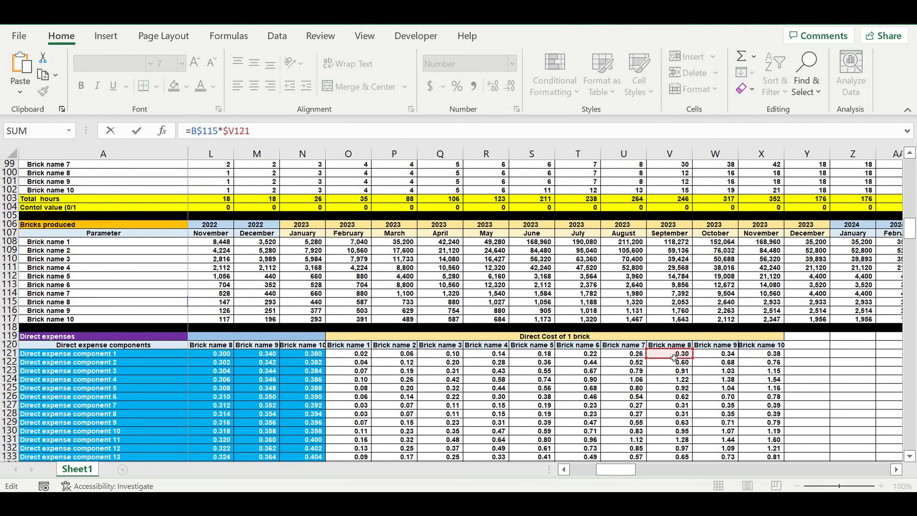
pyautogui.press('Return')
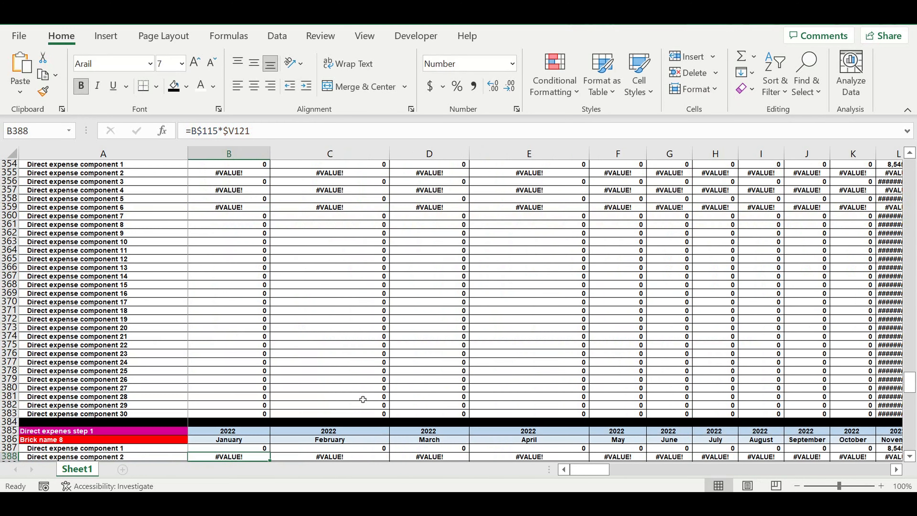
# Copy the formula text from B387 into B420, January of Direct expense component 1 in the Brick name 9 table
pyautogui.scroll(-5, 361, 390)
pyautogui.click(248, 320)
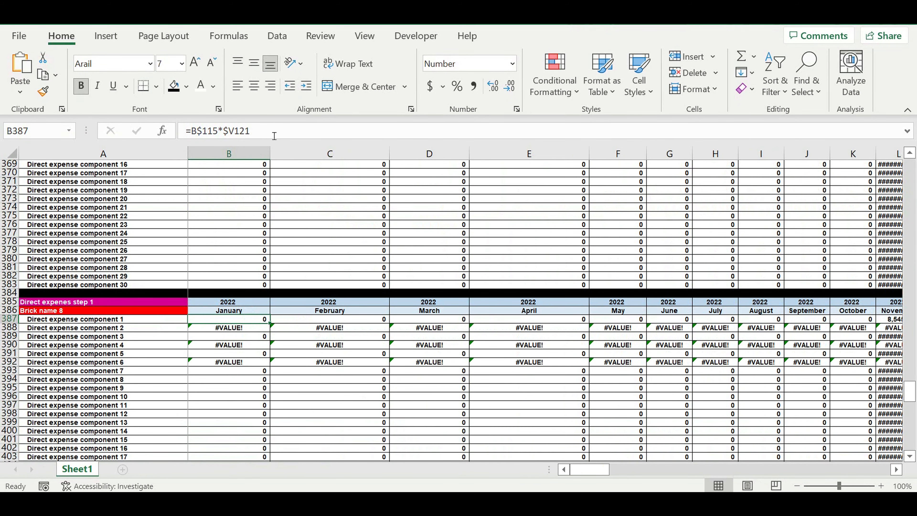
pyautogui.moveTo(253, 131); pyautogui.dragTo(144, 129)
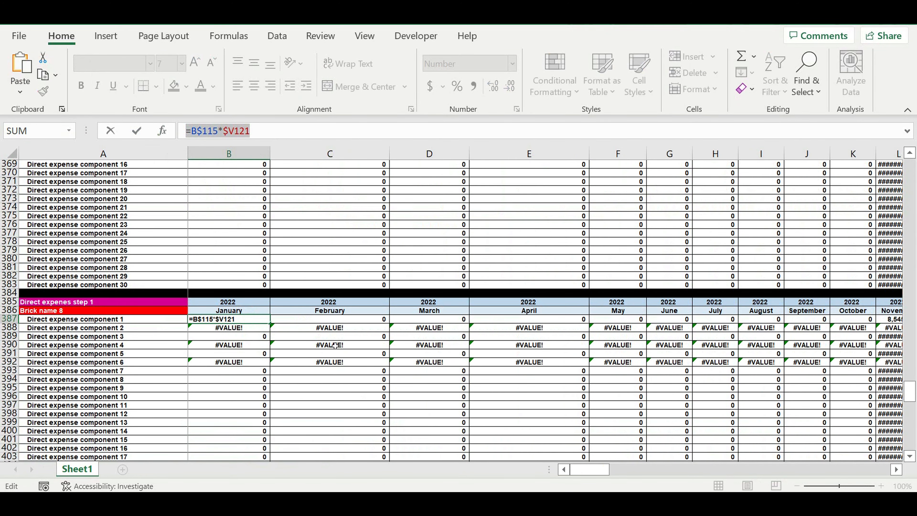
pyautogui.press('Return')
pyautogui.scroll(-8, 327, 352)
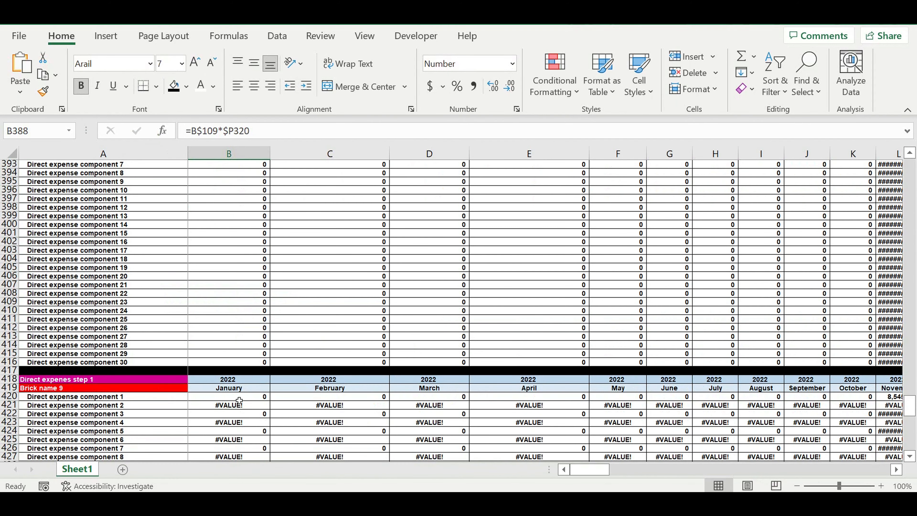
pyautogui.click(239, 400)
pyautogui.moveTo(253, 131); pyautogui.dragTo(118, 125)
pyautogui.hotkey('ctrl', 'v')
# Repoint the formula in B420 to Brick name 9's production and unit direct cost so it reads =B$116*$W121
pyautogui.scroll(20, 378, 256)
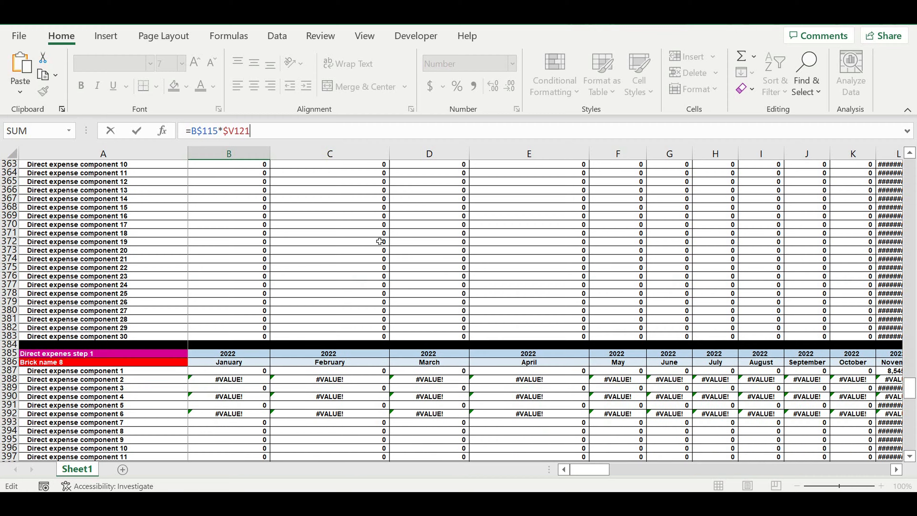
pyautogui.scroll(20, 381, 250)
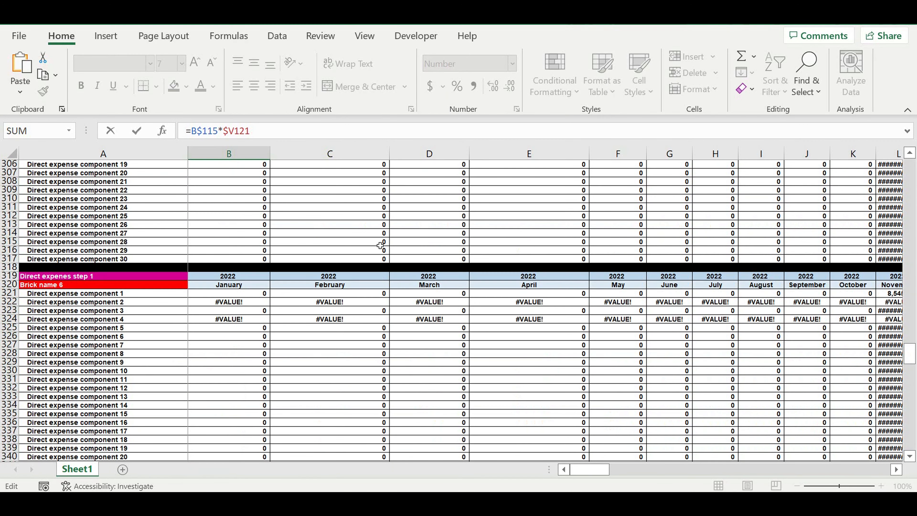
pyautogui.scroll(17, 374, 246)
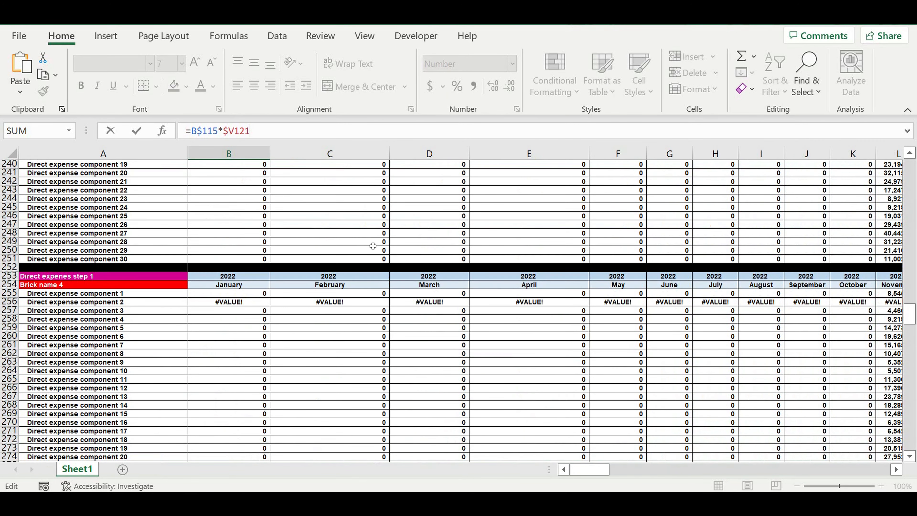
pyautogui.scroll(15, 375, 247)
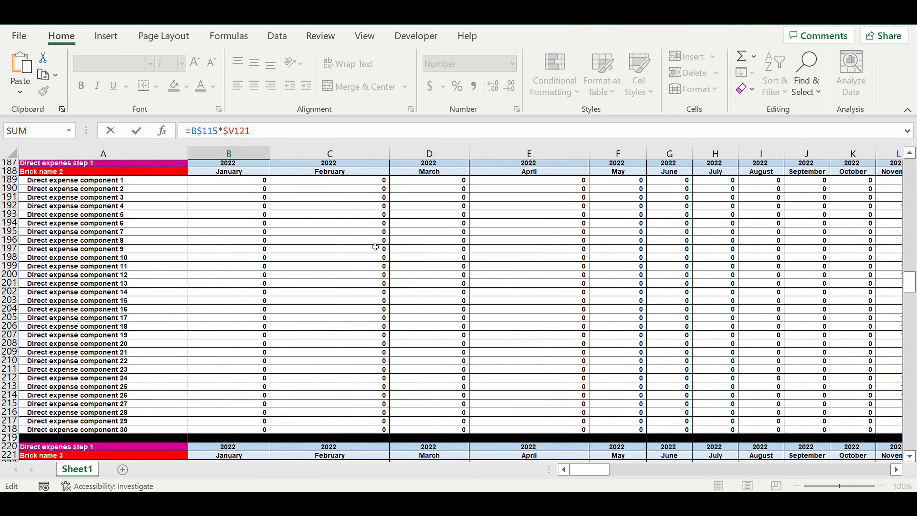
pyautogui.scroll(15, 375, 247)
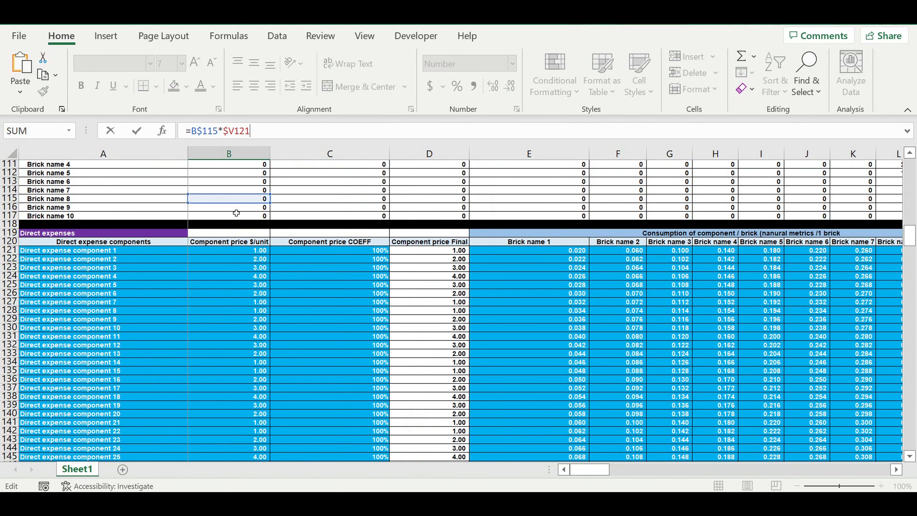
pyautogui.click(228, 209)
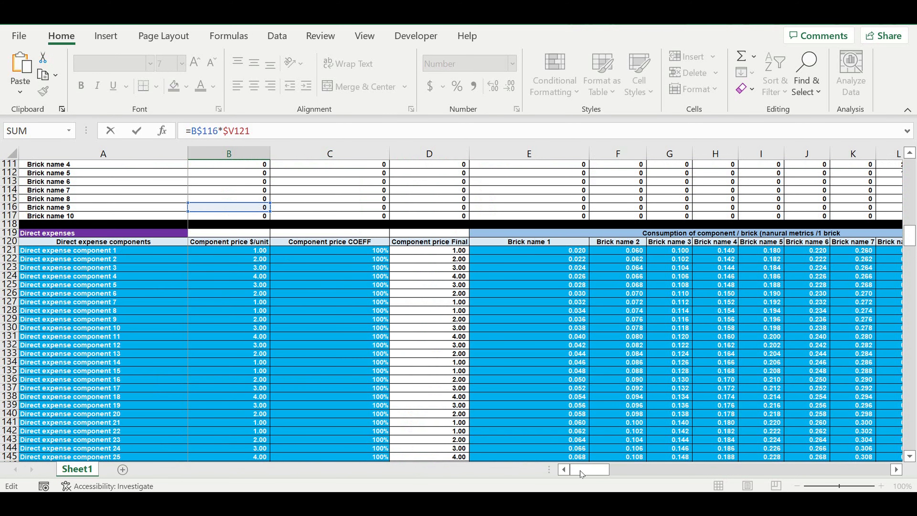
pyautogui.moveTo(597, 472); pyautogui.dragTo(632, 469)
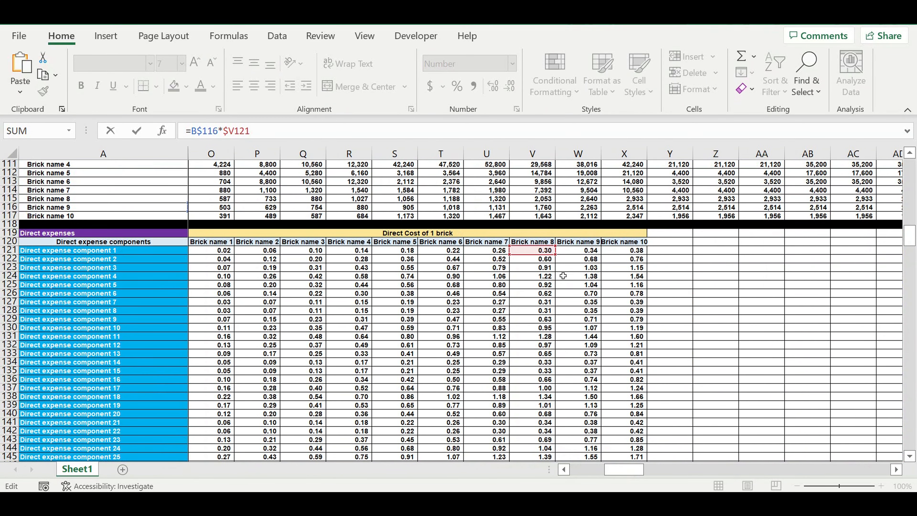
pyautogui.click(568, 254)
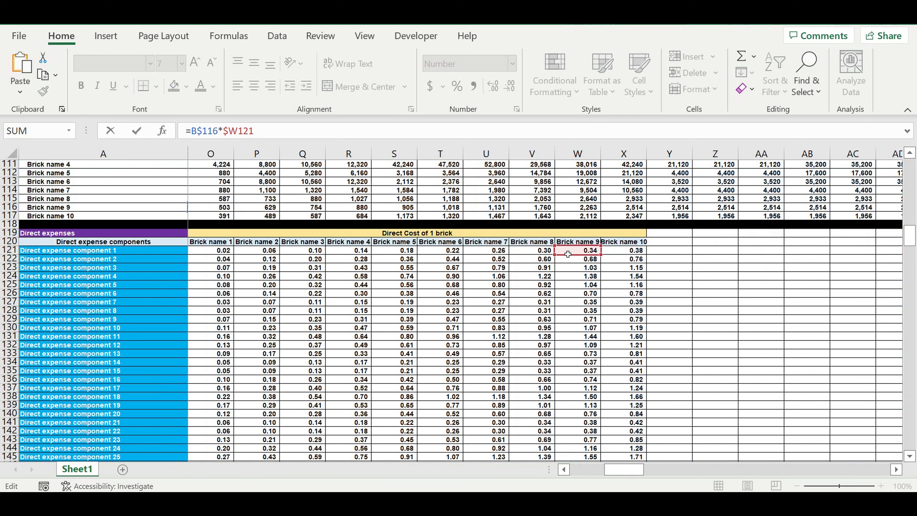
pyautogui.press('Return')
# Copy the formula text from B420 into B453, January of Direct expense component 1 in the Brick name 10 table
pyautogui.scroll(-4, 268, 367)
pyautogui.click(255, 346)
pyautogui.moveTo(262, 131); pyautogui.dragTo(169, 132)
pyautogui.press('Return')
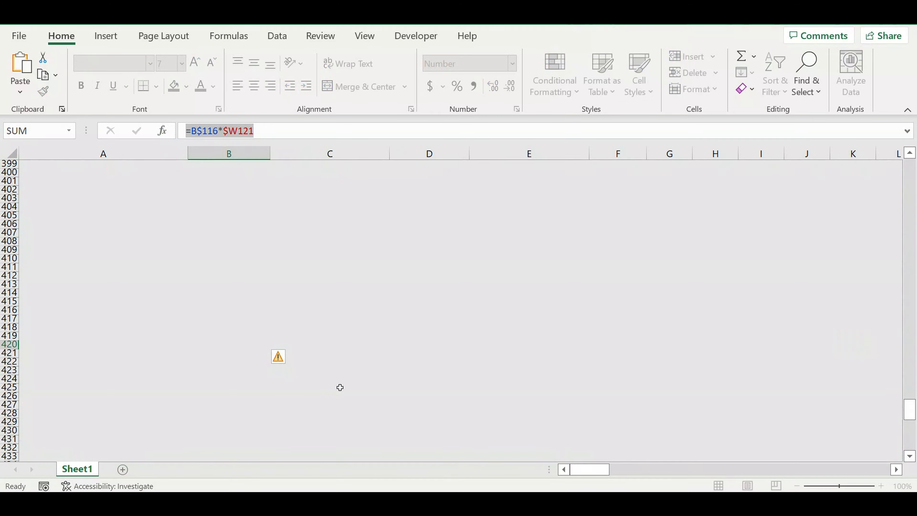
pyautogui.scroll(-1, 335, 384)
pyautogui.scroll(-10, 336, 384)
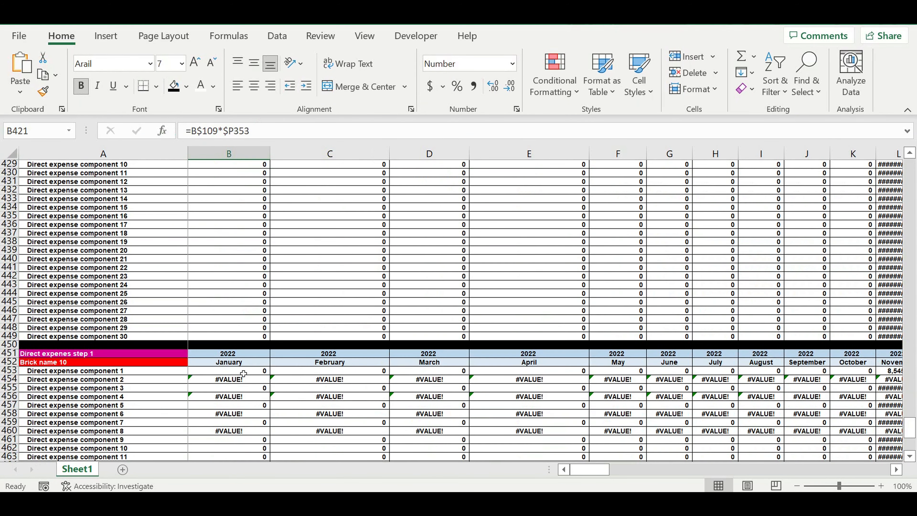
pyautogui.click(243, 373)
pyautogui.moveTo(253, 131); pyautogui.dragTo(154, 131)
pyautogui.hotkey('ctrl', 'v')
# Repoint the formula in B453 to Brick name 10's production and unit direct cost so it reads =B$117*$X121
pyautogui.scroll(20, 371, 246)
pyautogui.scroll(17, 378, 228)
pyautogui.scroll(17, 381, 232)
pyautogui.scroll(10, 382, 231)
pyautogui.scroll(19, 382, 232)
pyautogui.scroll(15, 381, 247)
pyautogui.scroll(12, 381, 249)
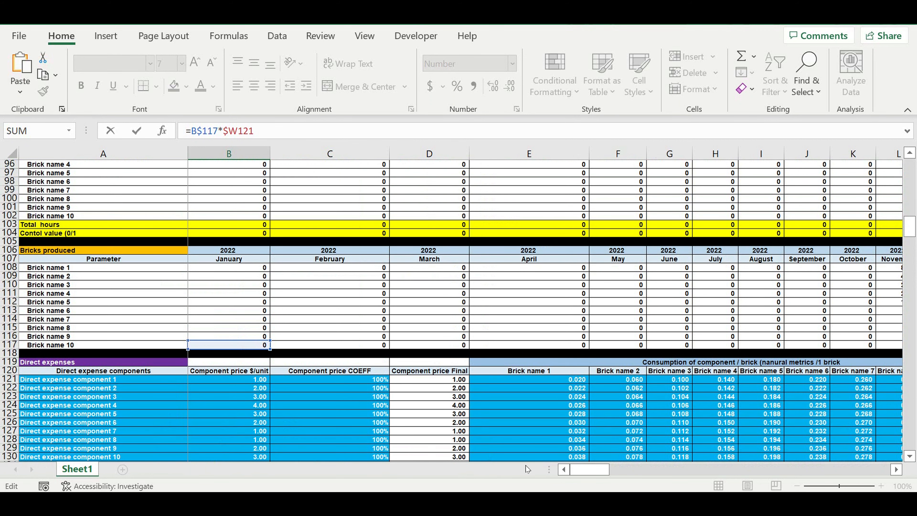
pyautogui.moveTo(604, 474); pyautogui.dragTo(633, 470)
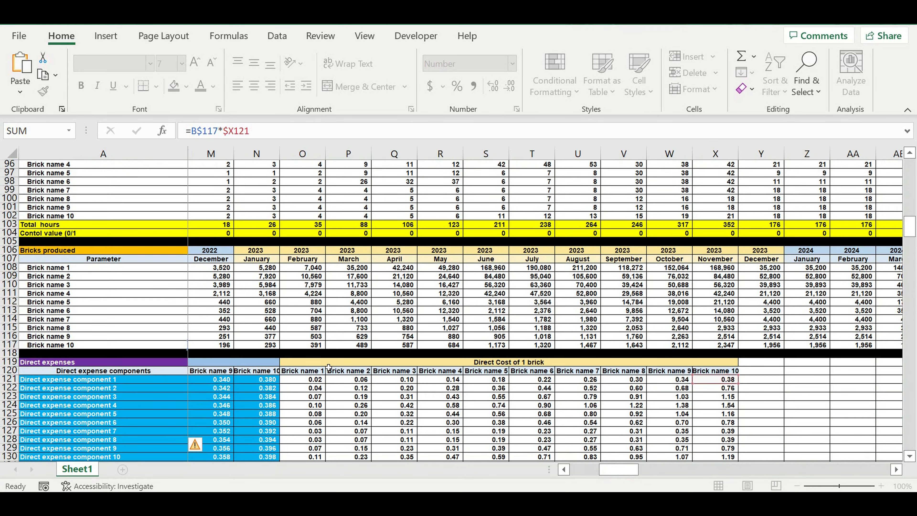
pyautogui.press('Escape')
# Review the January formula in B453, the tables above it, and the Direct expense component 3 formula in the Brick name 1 table
pyautogui.click(262, 396)
pyautogui.scroll(20, 374, 359)
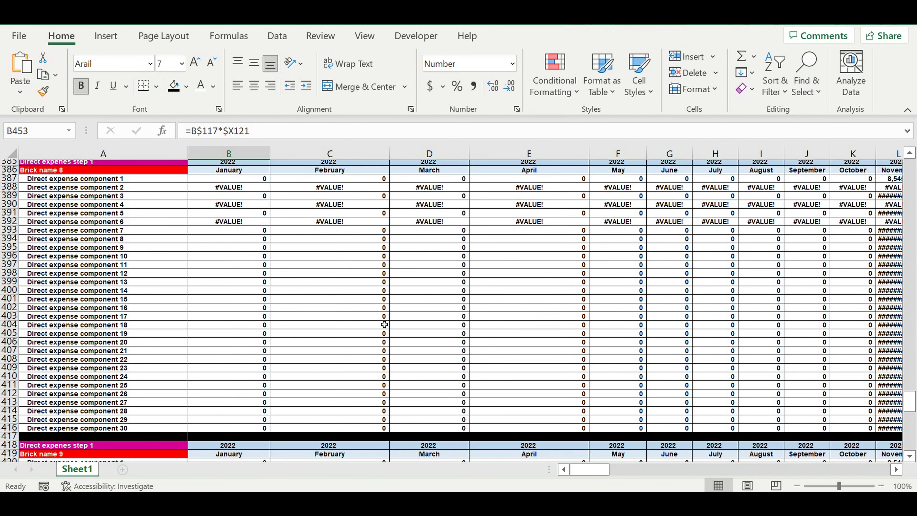
pyautogui.scroll(20, 388, 347)
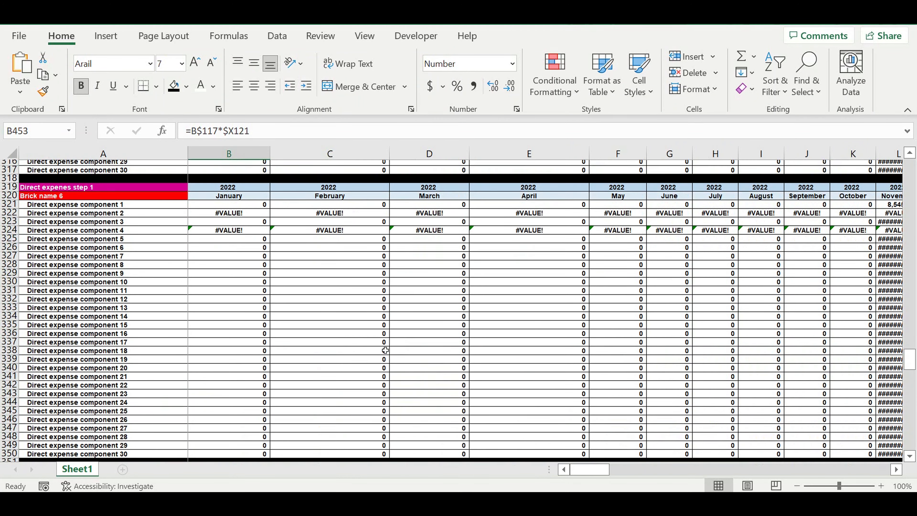
pyautogui.scroll(17, 390, 330)
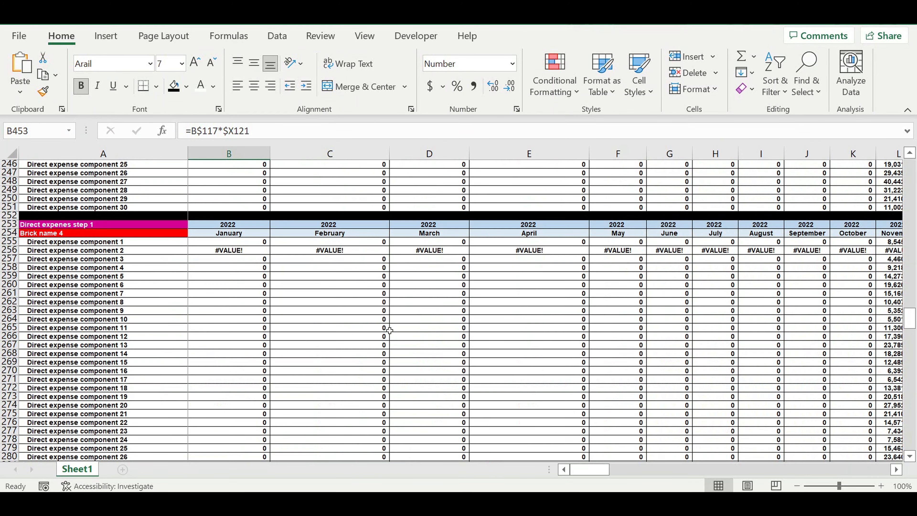
pyautogui.scroll(18, 388, 328)
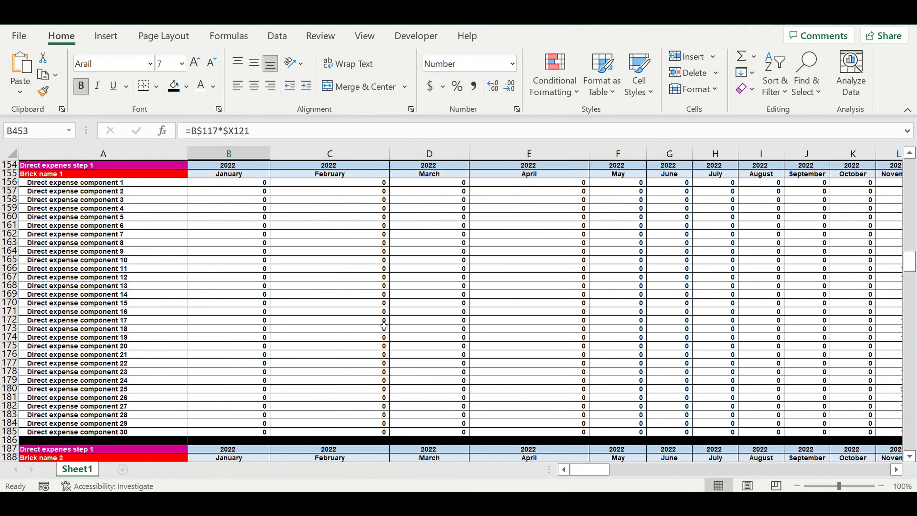
pyautogui.scroll(6, 383, 325)
pyautogui.scroll(-2, 383, 322)
pyautogui.click(253, 310)
pyautogui.scroll(-9, 284, 344)
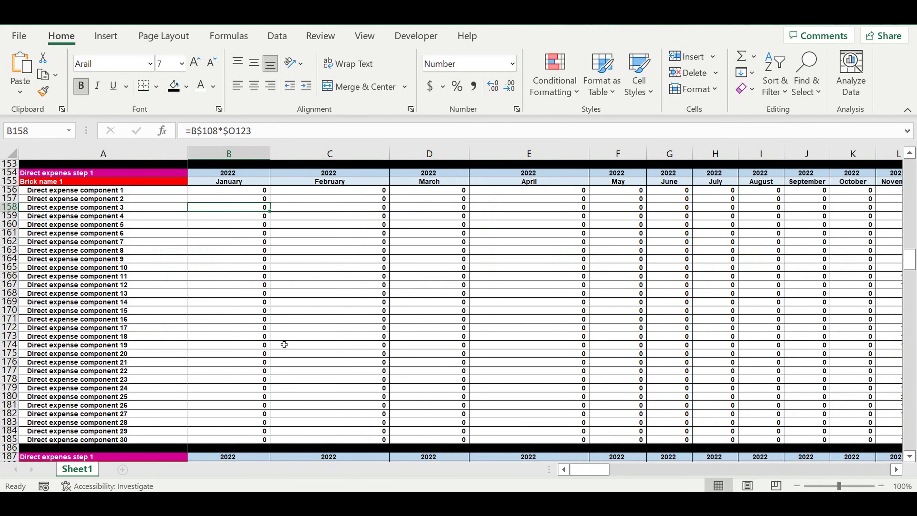
# Fill B222's January formula for Brick name 3 through Direct expense component 30 and across to December 2031
pyautogui.click(246, 365)
pyautogui.scroll(-8, 278, 358)
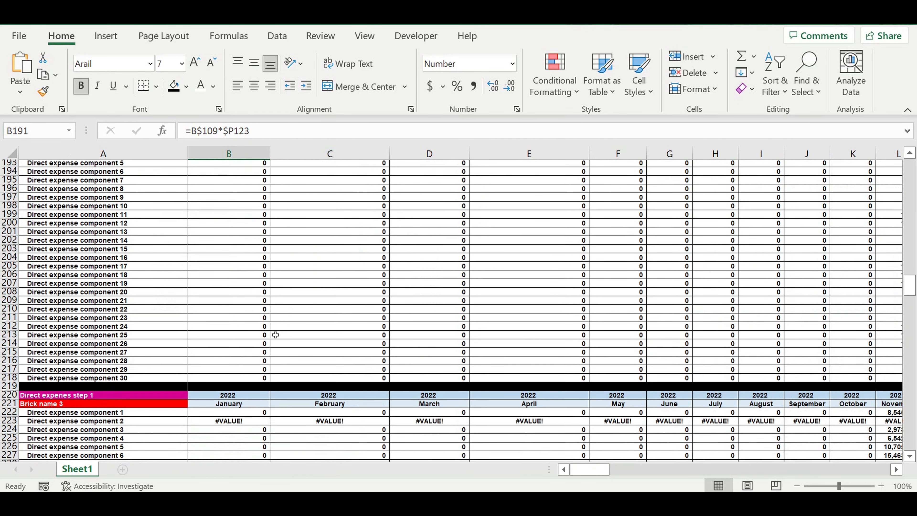
pyautogui.scroll(-4, 276, 335)
pyautogui.click(253, 320)
pyautogui.moveTo(270, 324); pyautogui.dragTo(834, 358)
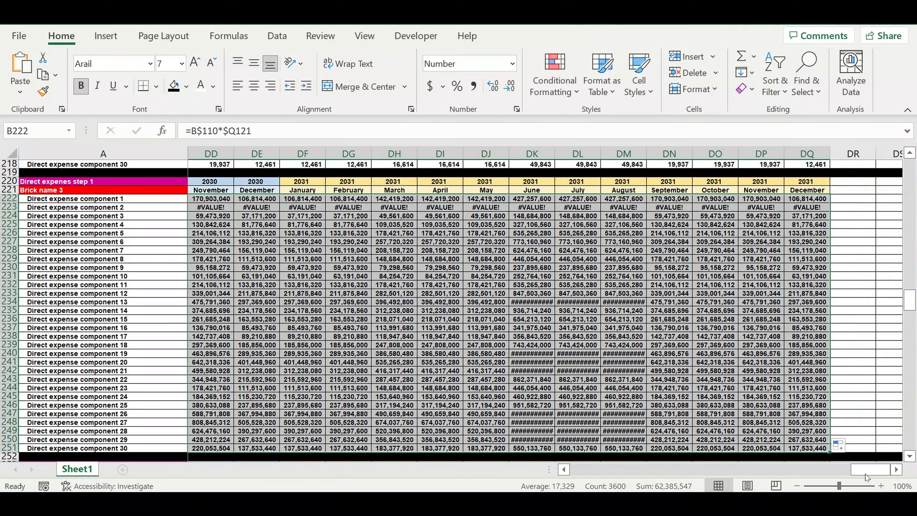
# Fill B255's formula across the Brick name 4 table to component 30 and December 2031, clearing the overfilled separator cell B285
pyautogui.moveTo(867, 472); pyautogui.dragTo(530, 469)
pyautogui.scroll(-10, 264, 242)
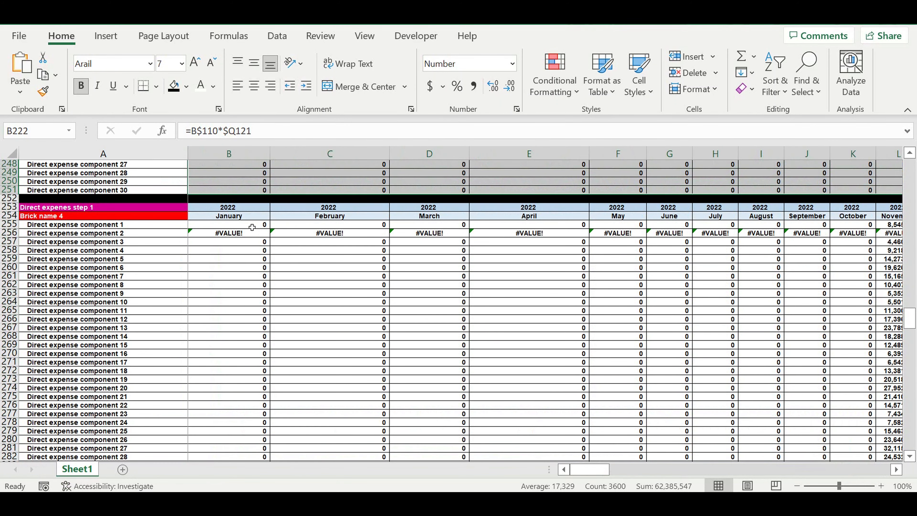
pyautogui.click(260, 224)
pyautogui.moveTo(273, 233); pyautogui.dragTo(280, 440)
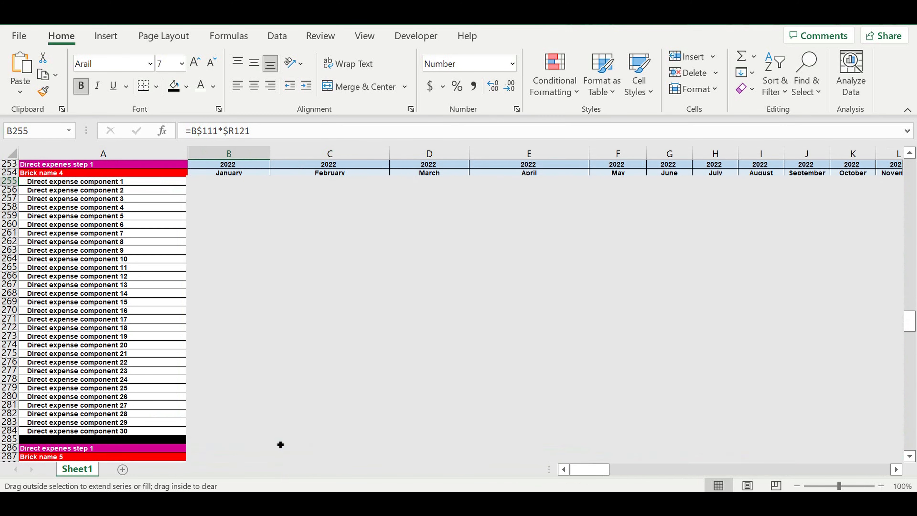
pyautogui.click(327, 440)
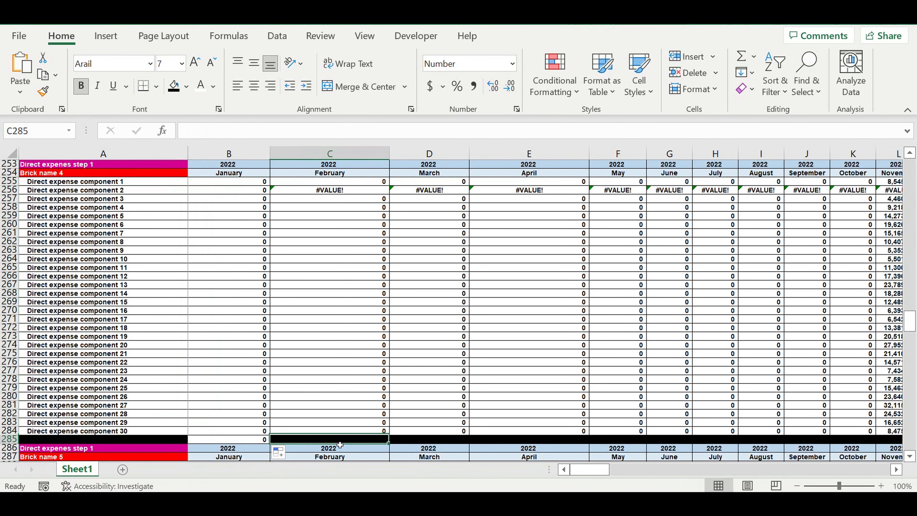
pyautogui.moveTo(389, 443); pyautogui.dragTo(231, 440)
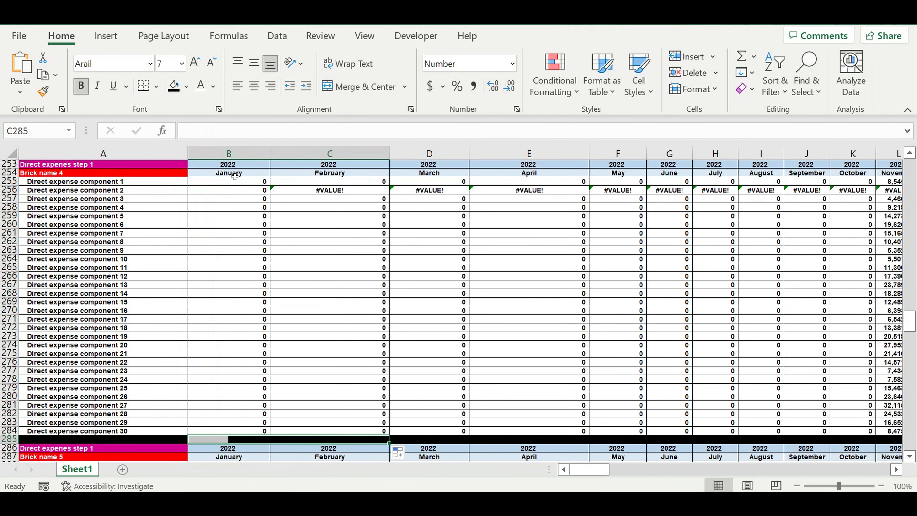
pyautogui.moveTo(248, 180)
pyautogui.mouseDown()
pyautogui.moveTo(260, 432)
pyautogui.moveTo(895, 435)
pyautogui.moveTo(751, 434)
pyautogui.moveTo(895, 435)
pyautogui.moveTo(864, 384)
pyautogui.moveTo(831, 366)
pyautogui.mouseUp()
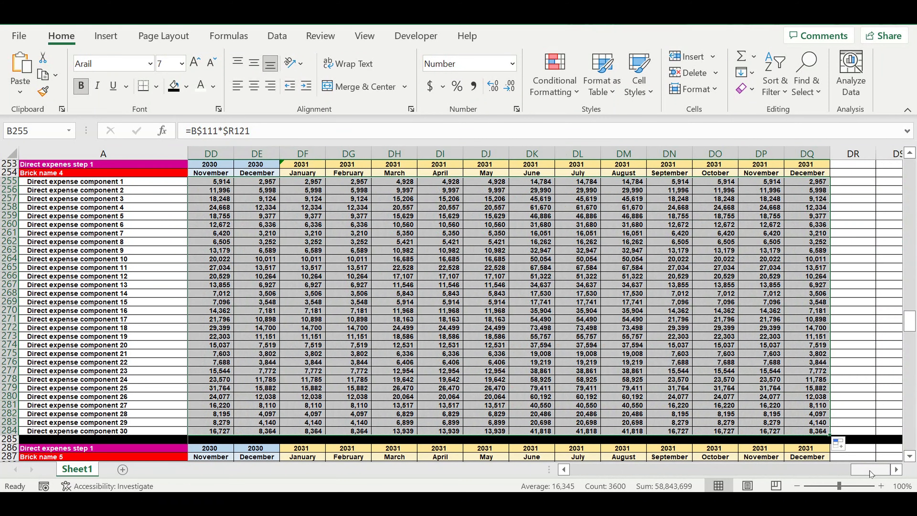
# Fill B288's January formula for Brick name 5 through Direct expense component 30 and across to December 2031
pyautogui.moveTo(869, 470); pyautogui.dragTo(500, 476)
pyautogui.scroll(-9, 267, 295)
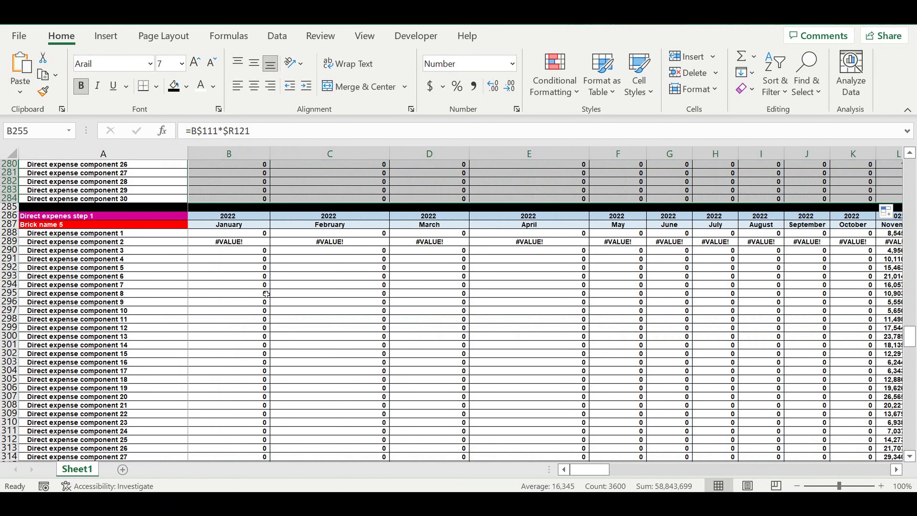
pyautogui.click(250, 234)
pyautogui.moveTo(274, 239); pyautogui.dragTo(830, 378)
# Fill B321's January formula for Brick name 6 through Direct expense component 30 and across to December 2031
pyautogui.moveTo(868, 470); pyautogui.dragTo(574, 469)
pyautogui.scroll(-7, 321, 386)
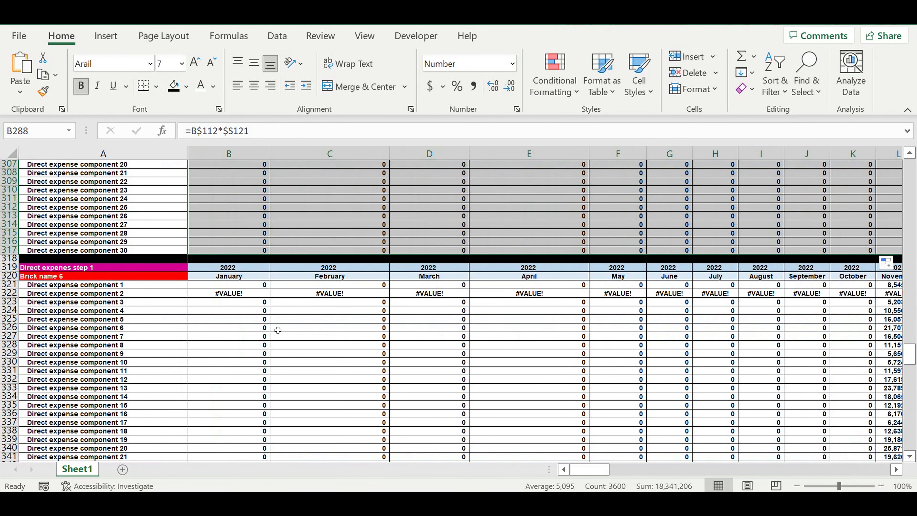
pyautogui.click(244, 284)
pyautogui.moveTo(274, 290); pyautogui.dragTo(265, 451)
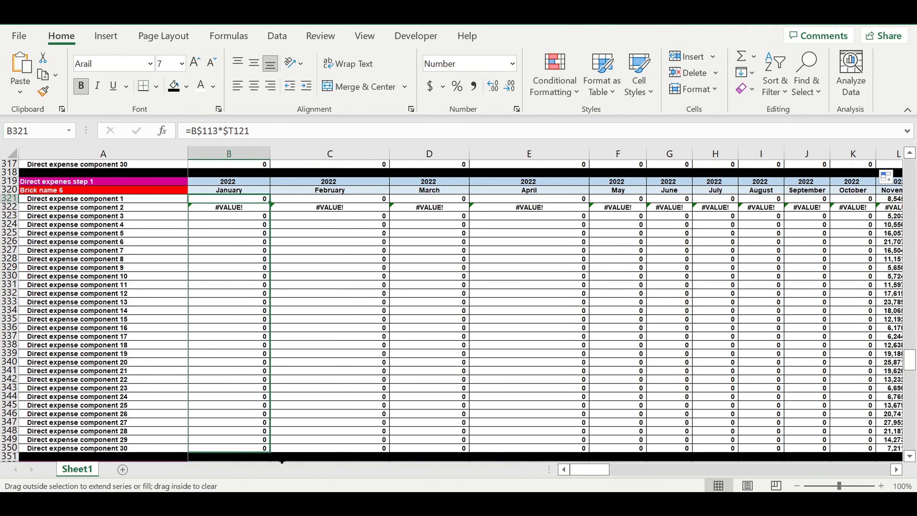
pyautogui.moveTo(281, 462); pyautogui.dragTo(270, 452)
pyautogui.moveTo(270, 452); pyautogui.dragTo(820, 384)
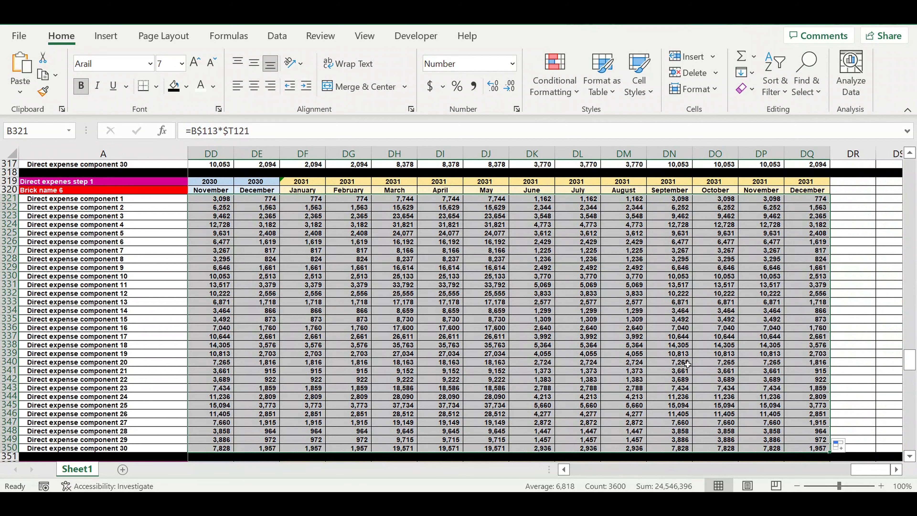
pyautogui.click(669, 362)
# Fill B354's January formula for Brick name 7 through Direct expense component 30 and across to December 2031
pyautogui.moveTo(856, 474); pyautogui.dragTo(576, 473)
pyautogui.scroll(-3, 319, 350)
pyautogui.scroll(-4, 319, 350)
pyautogui.click(246, 302)
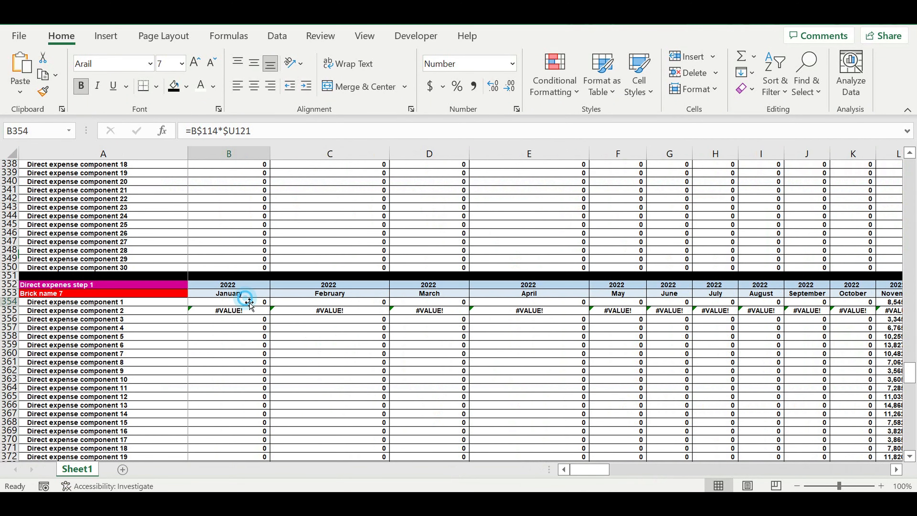
pyautogui.moveTo(270, 307)
pyautogui.mouseDown()
pyautogui.moveTo(269, 472)
pyautogui.moveTo(282, 430)
pyautogui.moveTo(275, 457)
pyautogui.moveTo(909, 448)
pyautogui.moveTo(770, 443)
pyautogui.moveTo(911, 443)
pyautogui.moveTo(835, 401)
pyautogui.mouseUp()
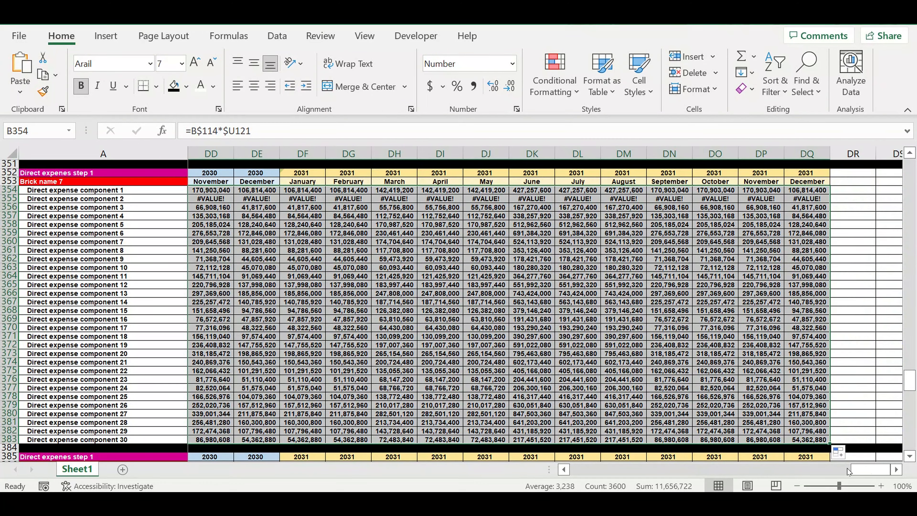
# Fill B387's January formula for Brick name 8 through Direct expense component 30 and across to December 2031
pyautogui.moveTo(866, 469); pyautogui.dragTo(586, 470)
pyautogui.scroll(-6, 333, 336)
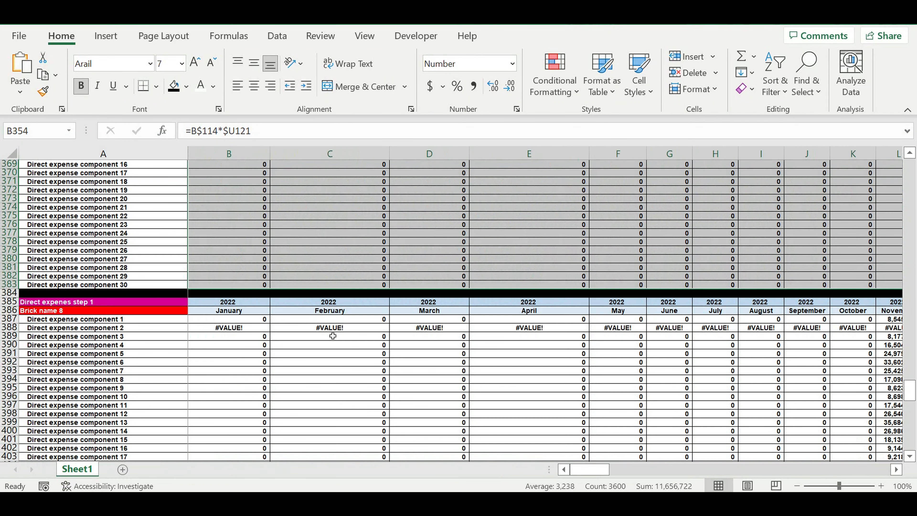
pyautogui.scroll(-4, 333, 336)
pyautogui.click(238, 218)
pyautogui.moveTo(273, 223); pyautogui.dragTo(809, 443)
# Fill B420's January formula for Brick name 9 through Direct expense component 30 and across to December 2031
pyautogui.moveTo(868, 470); pyautogui.dragTo(527, 481)
pyautogui.scroll(-1, 423, 392)
pyautogui.scroll(-9, 422, 392)
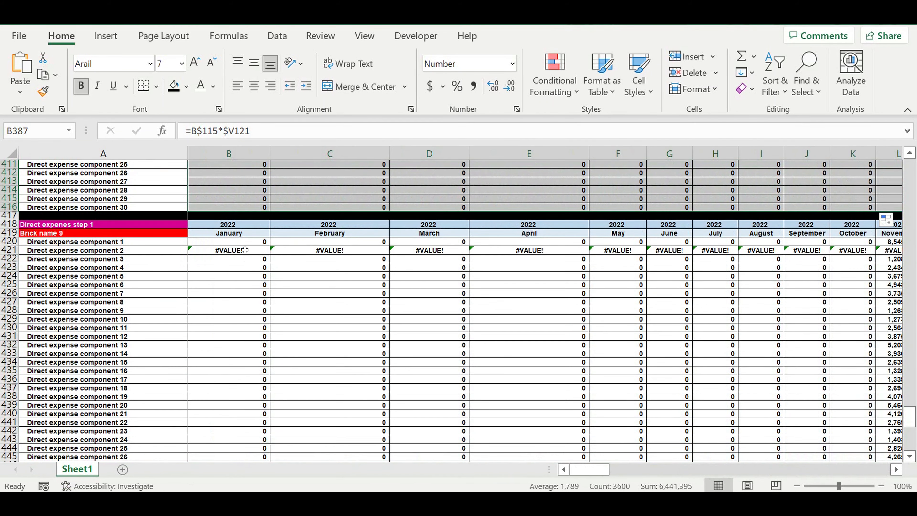
pyautogui.click(257, 245)
pyautogui.moveTo(269, 245); pyautogui.dragTo(816, 444)
# Fill B453's January formula for Brick name 10 through Direct expense component 30 and across to December 2031
pyautogui.moveTo(862, 469); pyautogui.dragTo(333, 382)
pyautogui.scroll(-8, 242, 270)
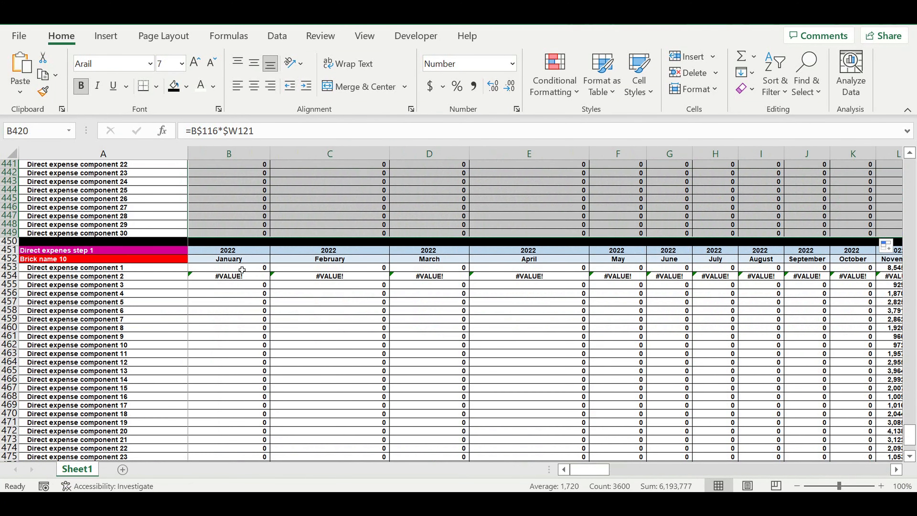
pyautogui.click(264, 270)
pyautogui.moveTo(273, 274)
pyautogui.mouseDown()
pyautogui.moveTo(286, 478)
pyautogui.moveTo(293, 419)
pyautogui.moveTo(281, 454)
pyautogui.moveTo(270, 450)
pyautogui.moveTo(899, 448)
pyautogui.moveTo(911, 379)
pyautogui.moveTo(825, 421)
pyautogui.mouseUp()
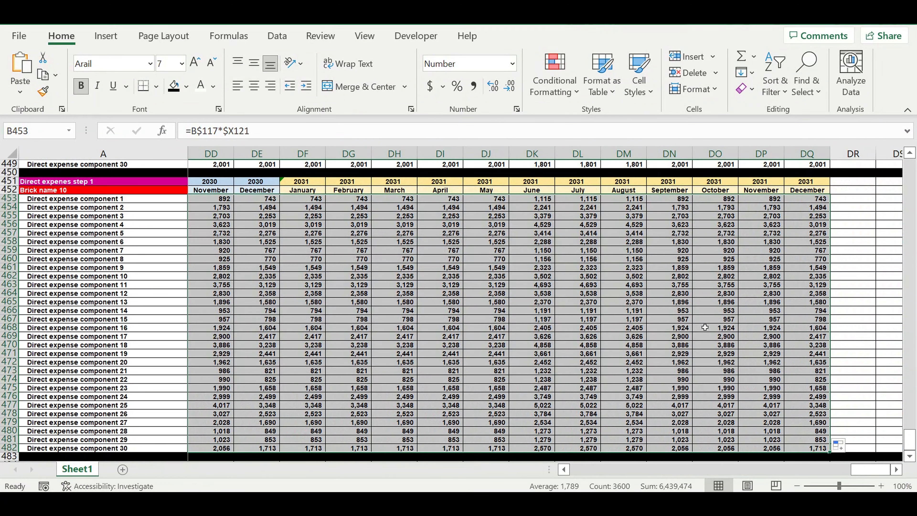
pyautogui.click(706, 328)
pyautogui.click(433, 281)
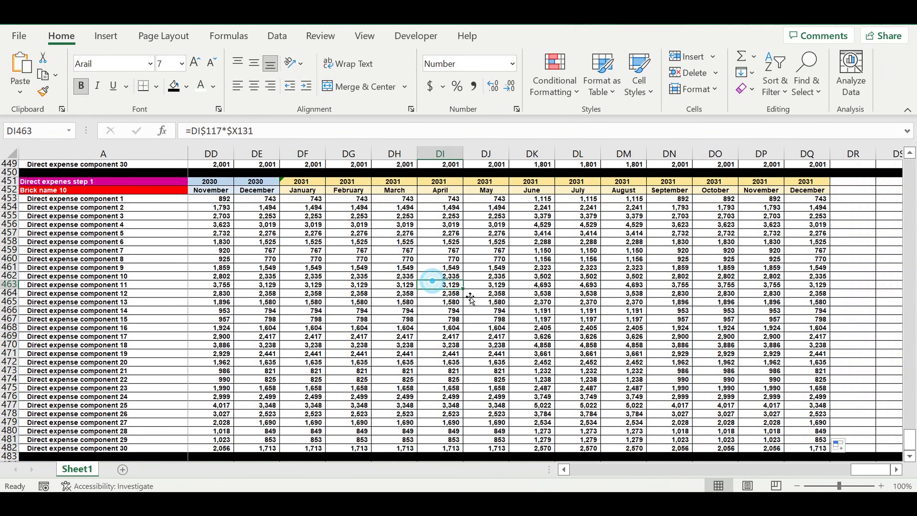
# Copy the whole Brick name 10 table, rows 451 to 483, and paste it directly below, starting at A484
pyautogui.moveTo(857, 470); pyautogui.dragTo(590, 470)
pyautogui.click(292, 336)
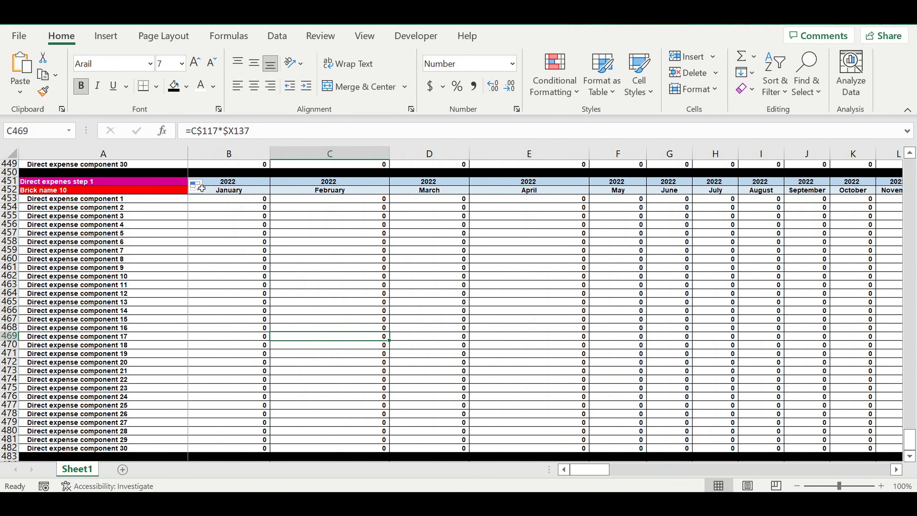
pyautogui.moveTo(8, 183); pyautogui.dragTo(4, 461)
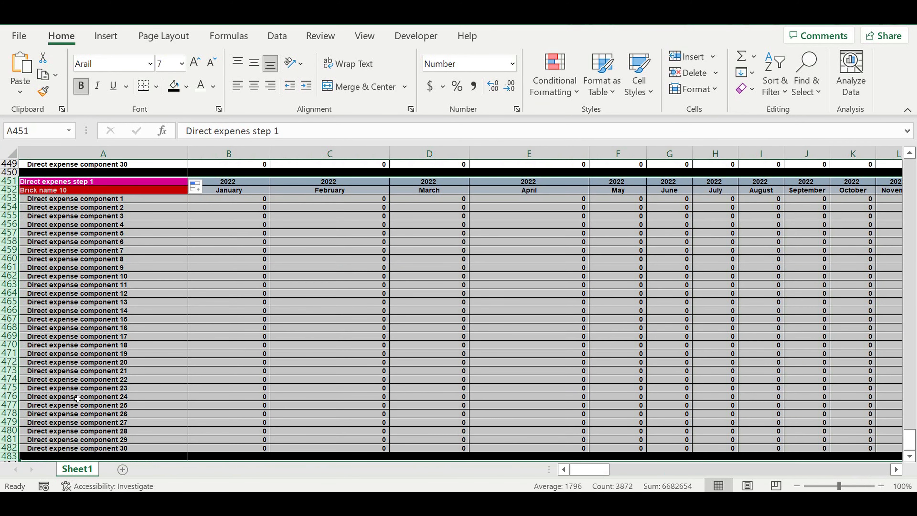
pyautogui.hotkey('ctrl', 'c')
pyautogui.scroll(-6, 109, 397)
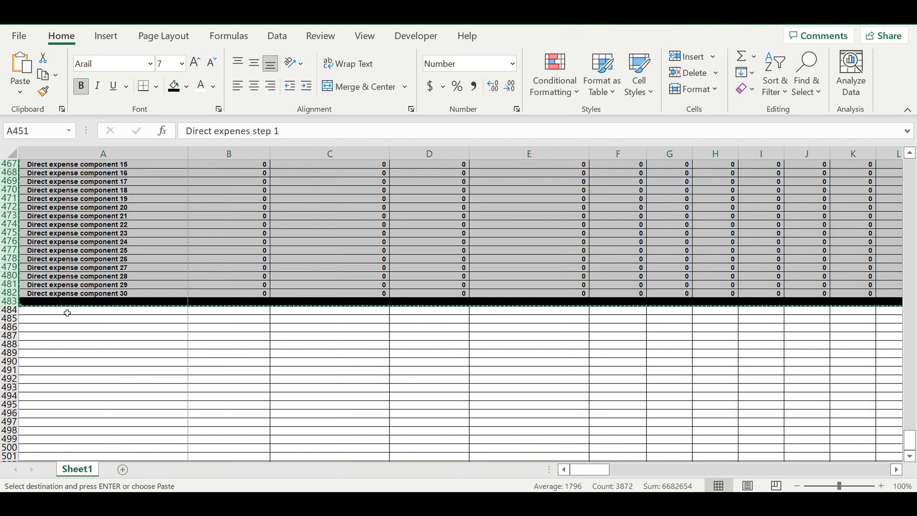
pyautogui.click(64, 312)
pyautogui.hotkey('ctrl', 'v')
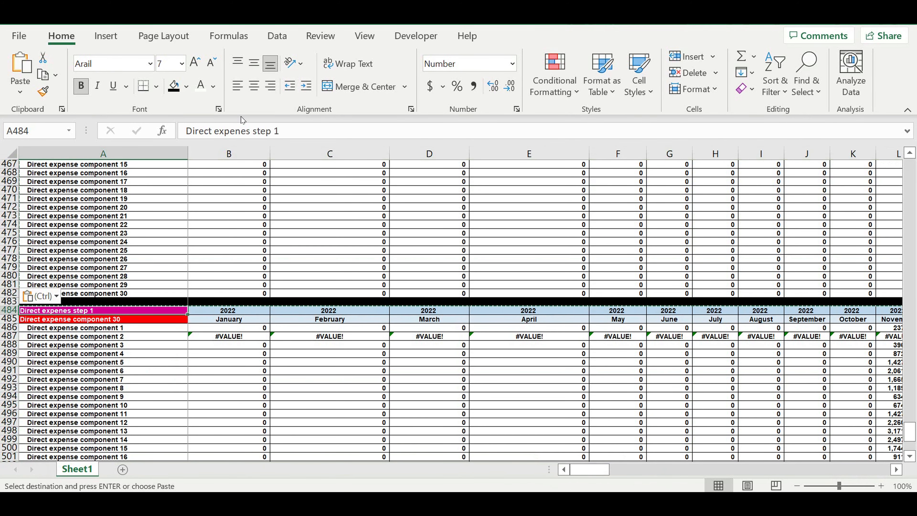
# Change the copied table's title in A484 to "Direct expenes step 2 consolidation pre"
pyautogui.click(281, 131)
pyautogui.press('BackSpace')
pyautogui.write('2v')
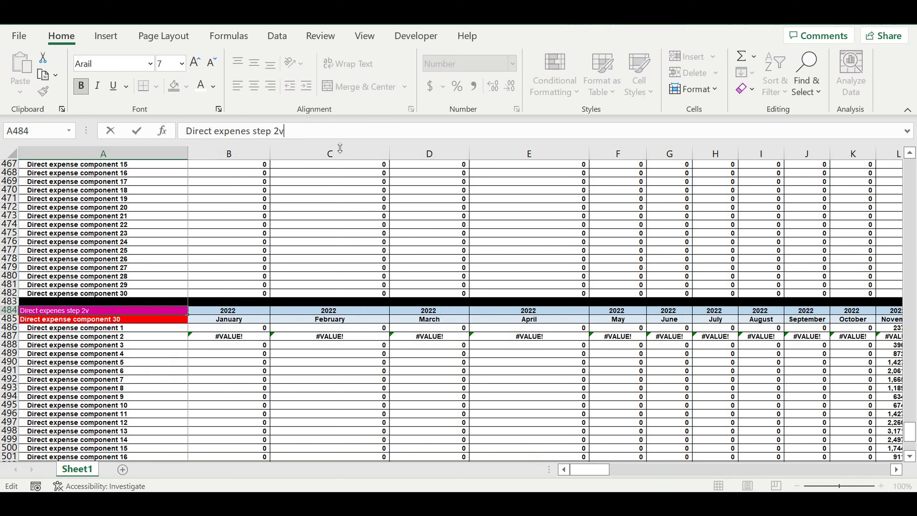
pyautogui.press('BackSpace')
pyautogui.write('consolidation')
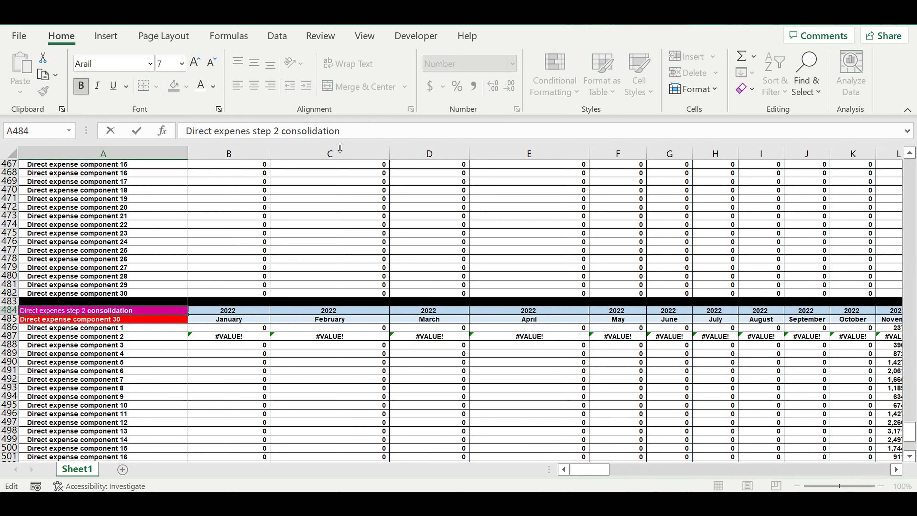
pyautogui.write('  pre')
pyautogui.press('Return')
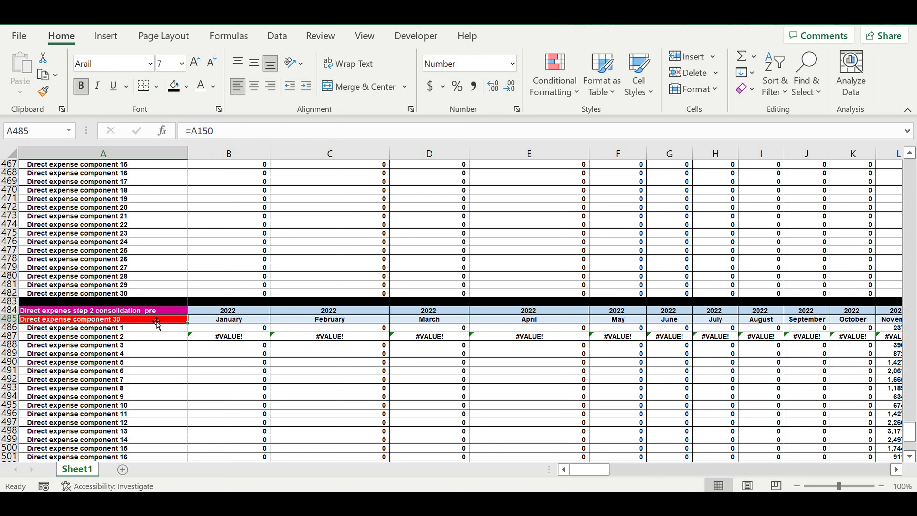
# Replace the reference formula in header cell A485 with the text "Component"
pyautogui.press('BackSpace')
pyautogui.write('Compo')
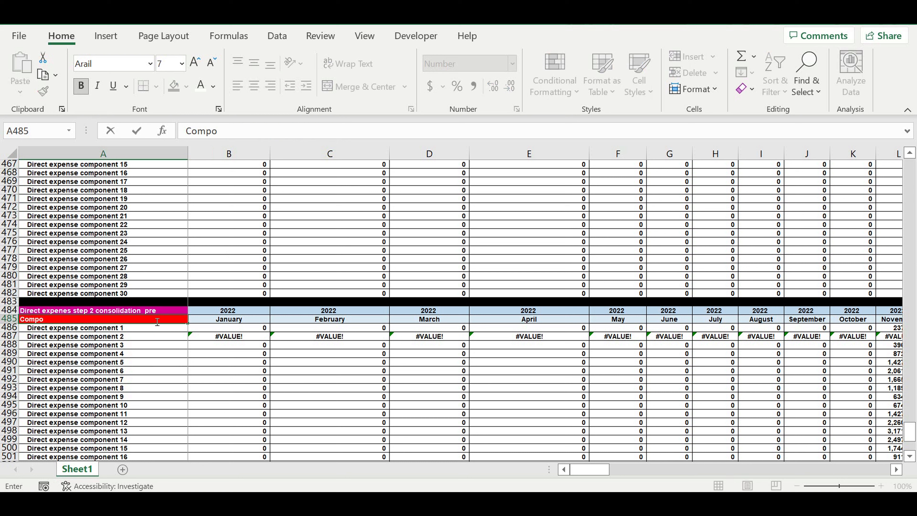
pyautogui.write('nent')
pyautogui.press('Return')
# Format the Component header in A485 with centred alignment, a light blue fill and black text
pyautogui.click(156, 319)
pyautogui.click(255, 83)
pyautogui.click(187, 86)
pyautogui.click(273, 144)
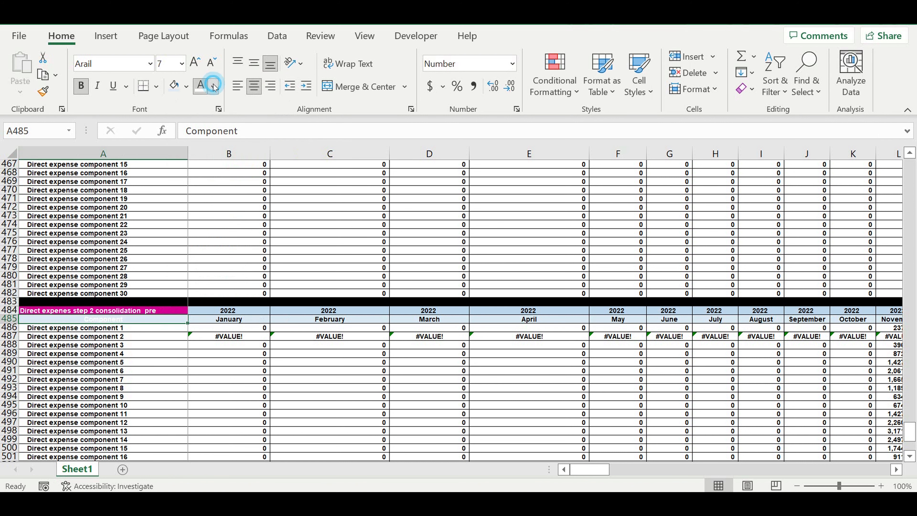
pyautogui.click(214, 87)
pyautogui.click(211, 104)
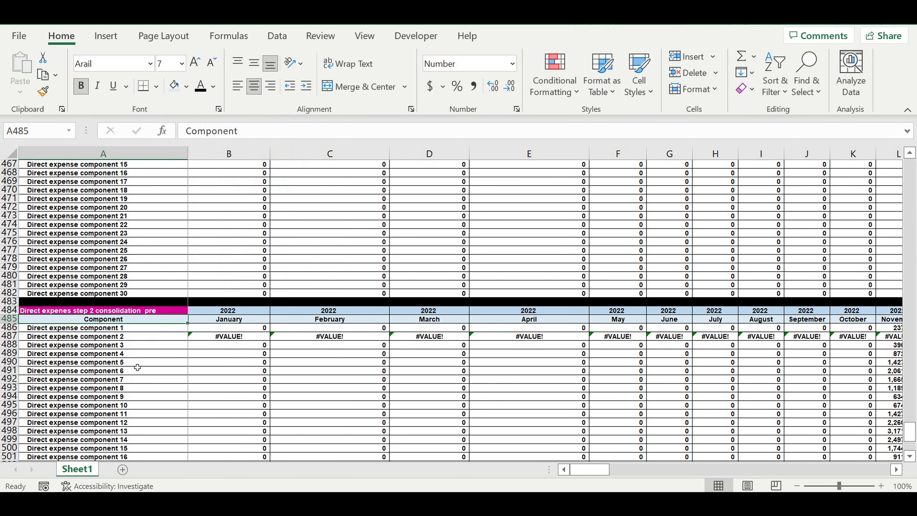
# Format the consolidation title cell A484 with a yellow fill and black text
pyautogui.click(233, 328)
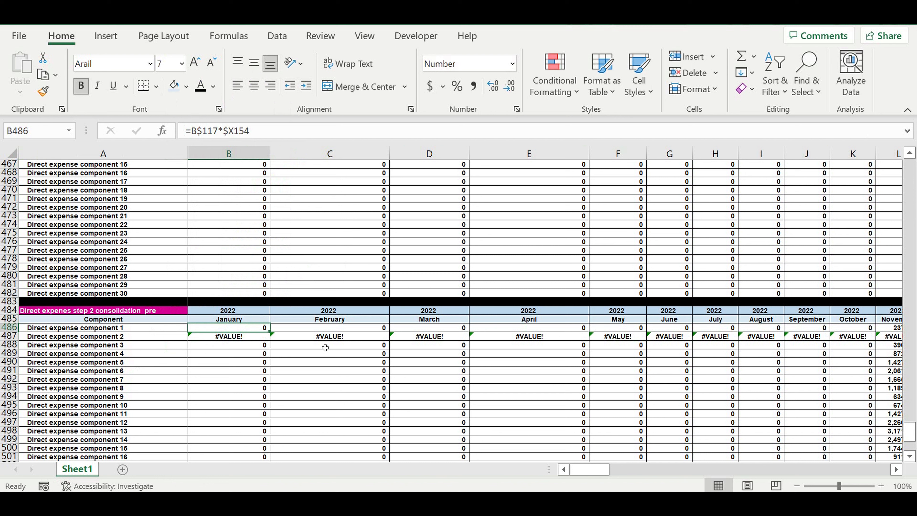
pyautogui.click(119, 310)
pyautogui.click(186, 87)
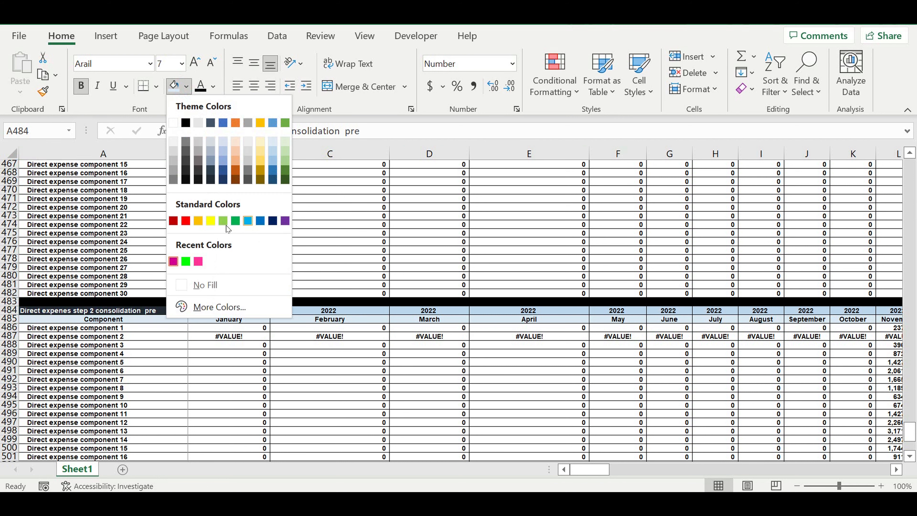
pyautogui.click(210, 220)
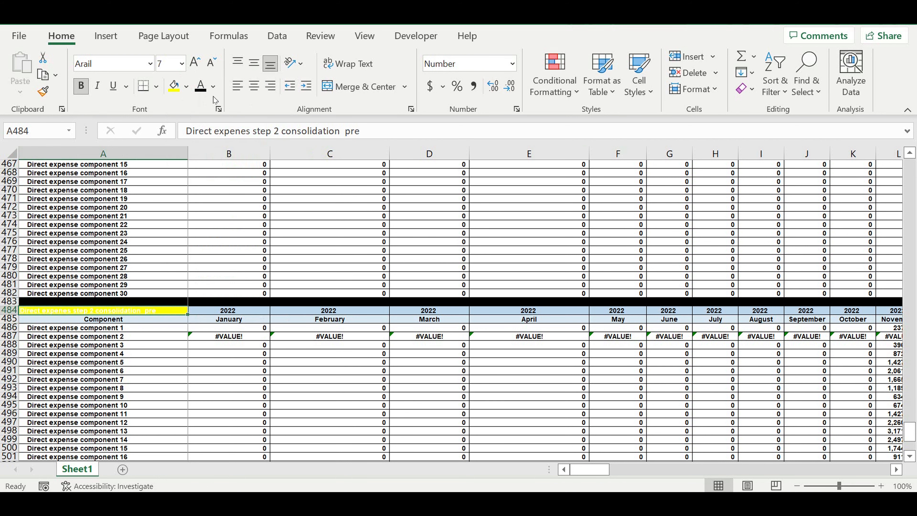
# Begin the January 2022 sum formula for component 1 in B486 with Brick 1's cell B156
pyautogui.click(256, 325)
pyautogui.write('=')
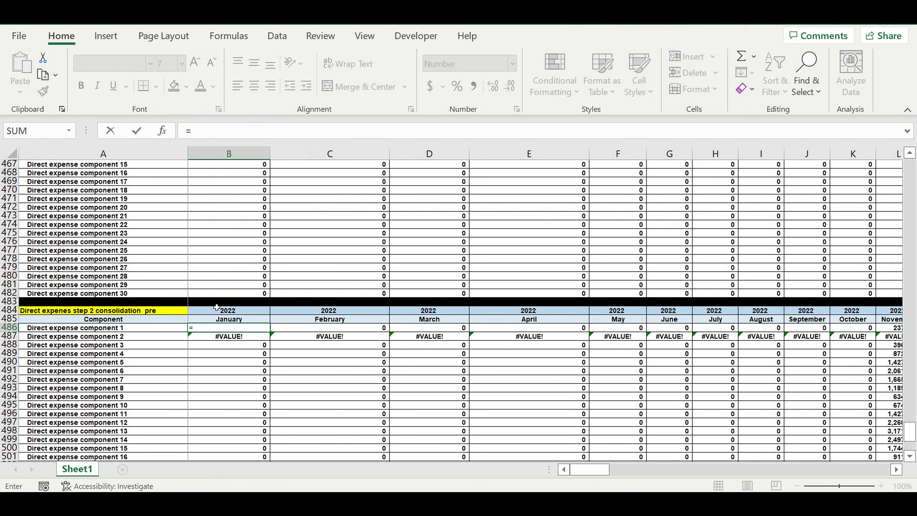
pyautogui.scroll(7, 217, 307)
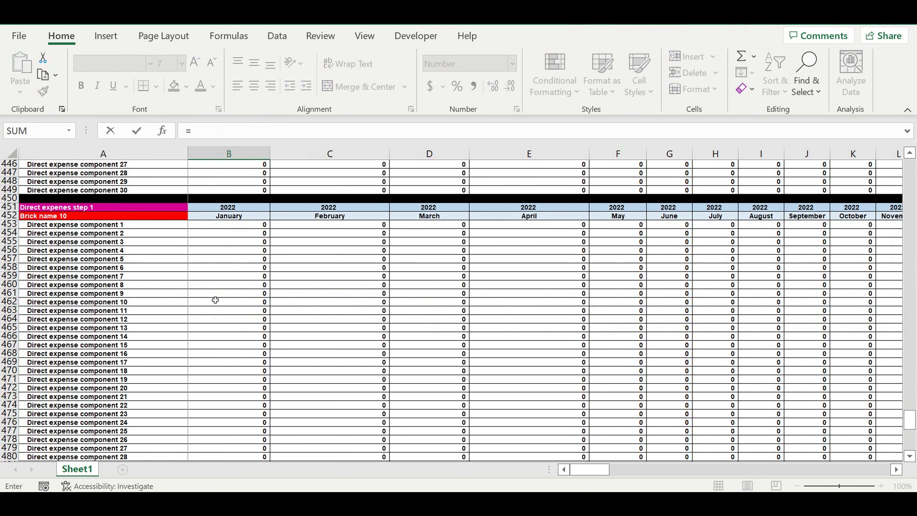
pyautogui.scroll(20, 215, 253)
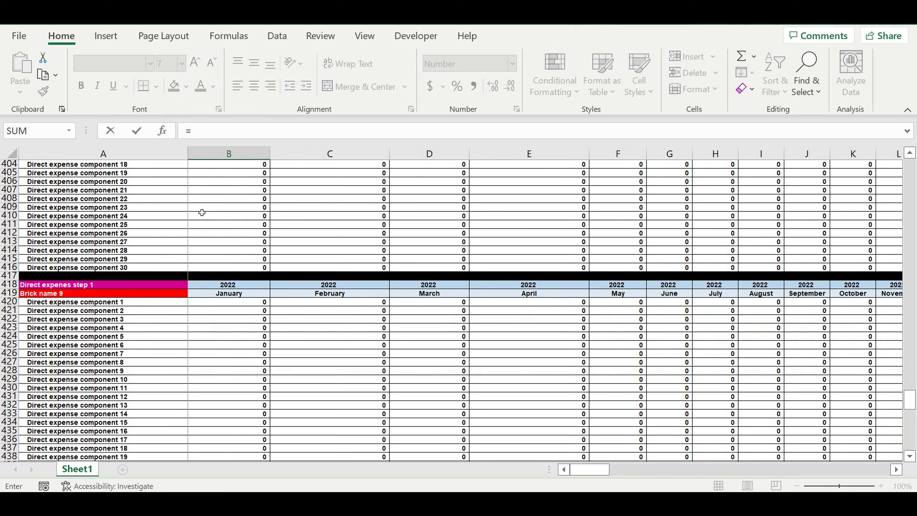
pyautogui.scroll(4, 216, 249)
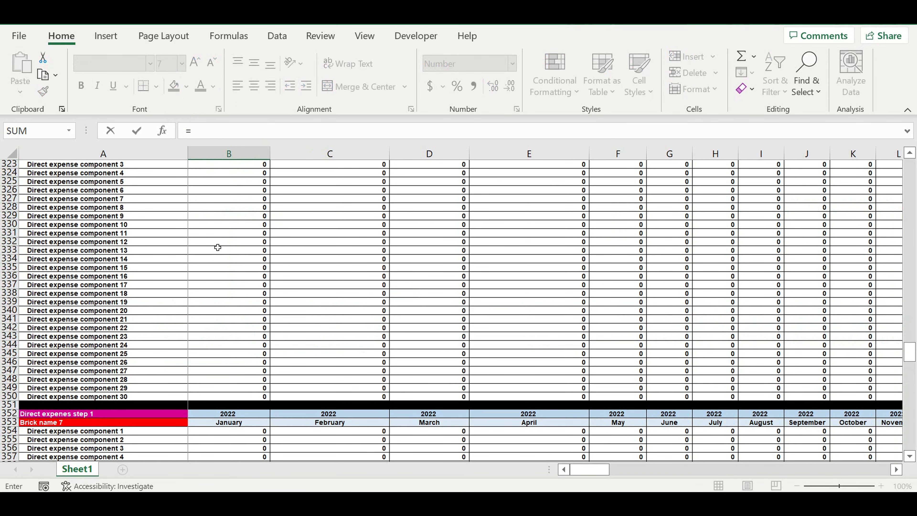
pyautogui.scroll(20, 219, 251)
pyautogui.scroll(16, 225, 256)
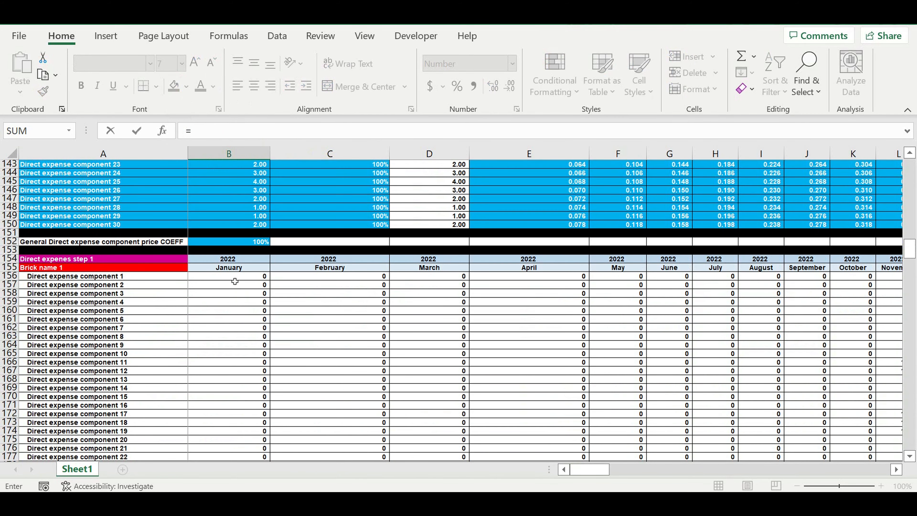
pyautogui.click(234, 281)
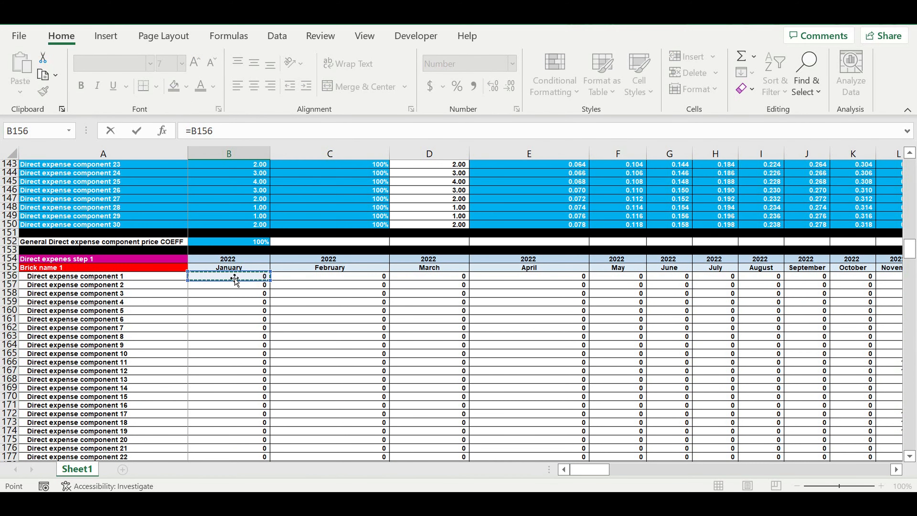
# Add the component 1 January cells of Bricks 2, 3 and 4 (B189, B222 and B255) to the sum formula
pyautogui.write('+')
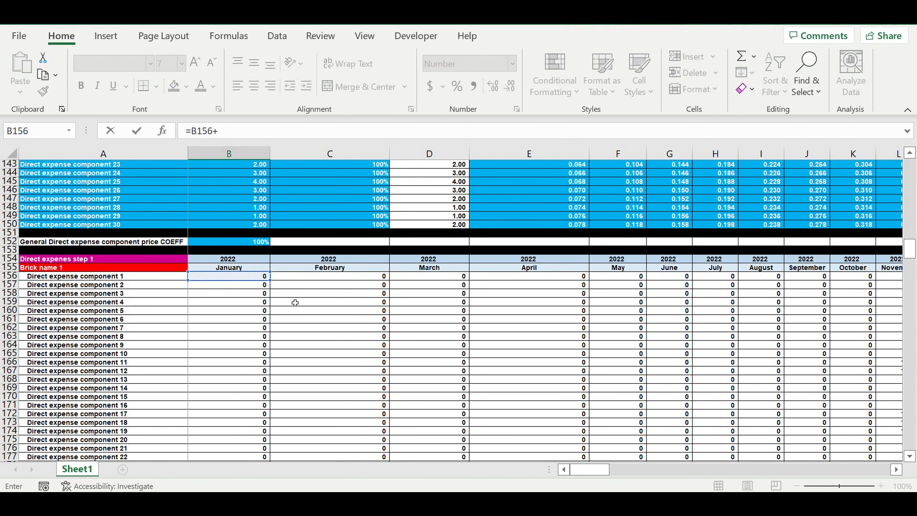
pyautogui.scroll(-9, 295, 303)
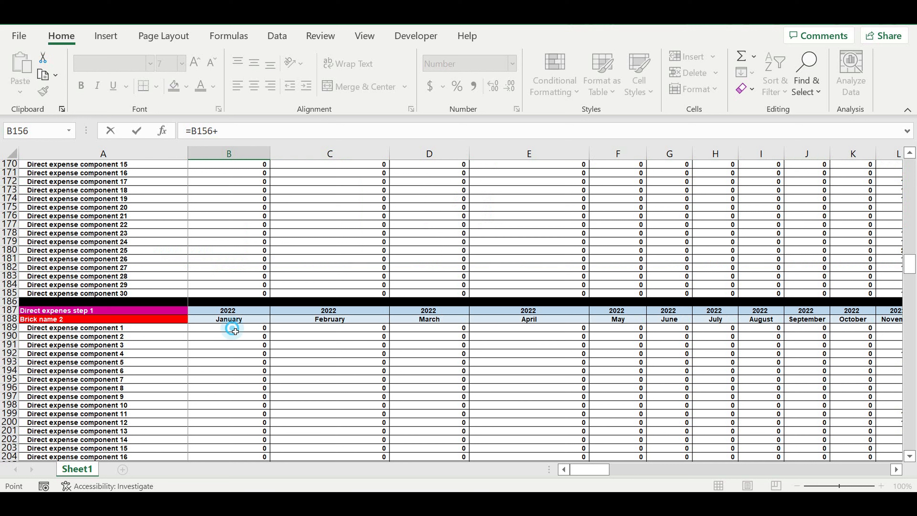
pyautogui.click(231, 327)
pyautogui.write('+')
pyautogui.scroll(-9, 265, 338)
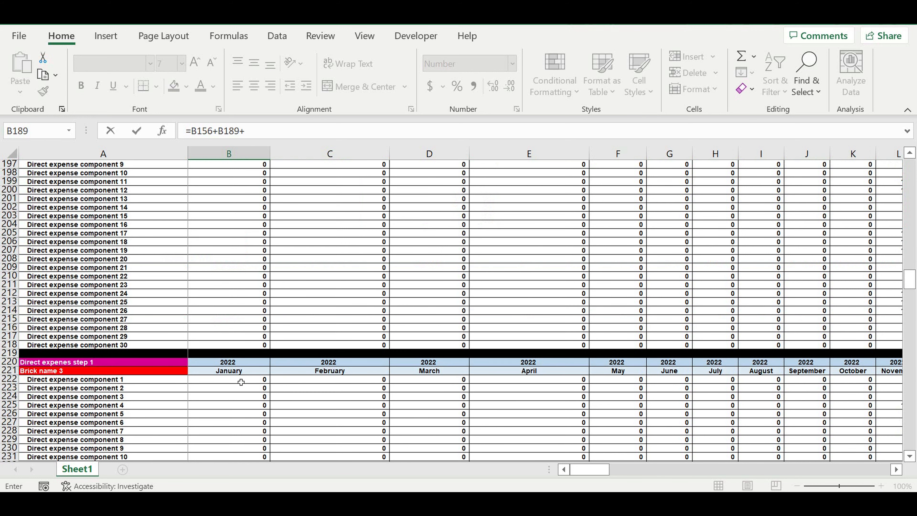
pyautogui.click(259, 380)
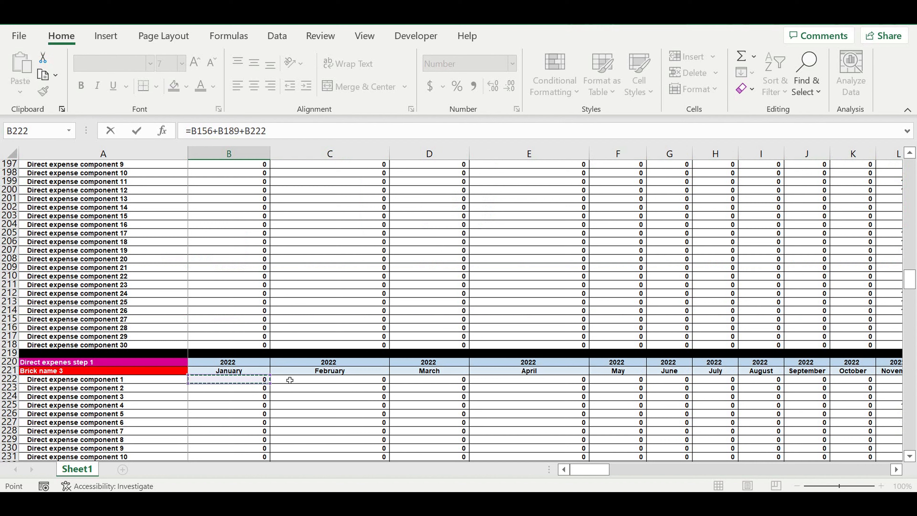
pyautogui.write('+')
pyautogui.scroll(-12, 291, 376)
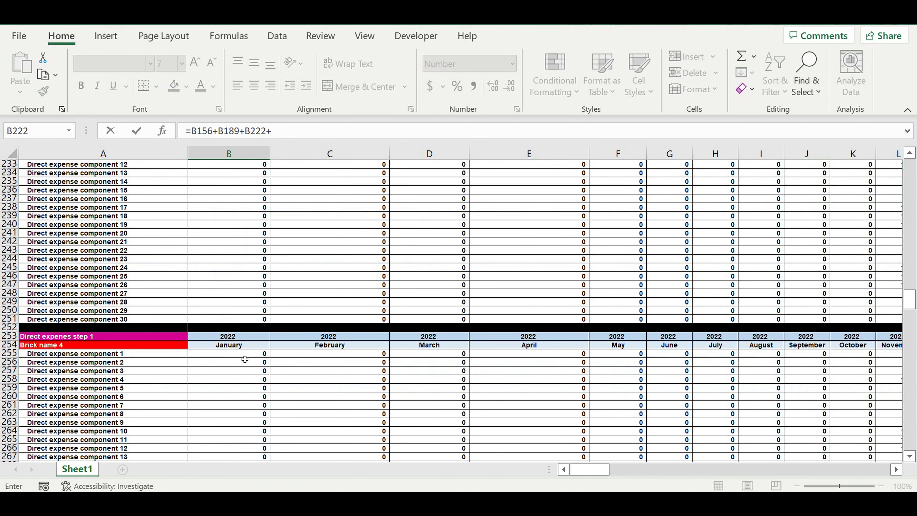
pyautogui.click(243, 356)
# Extend the sum formula with the component 1 January cells of Bricks 5, 6 and 7 (B288, B321 and B354)
pyautogui.write('+')
pyautogui.scroll(-14, 293, 358)
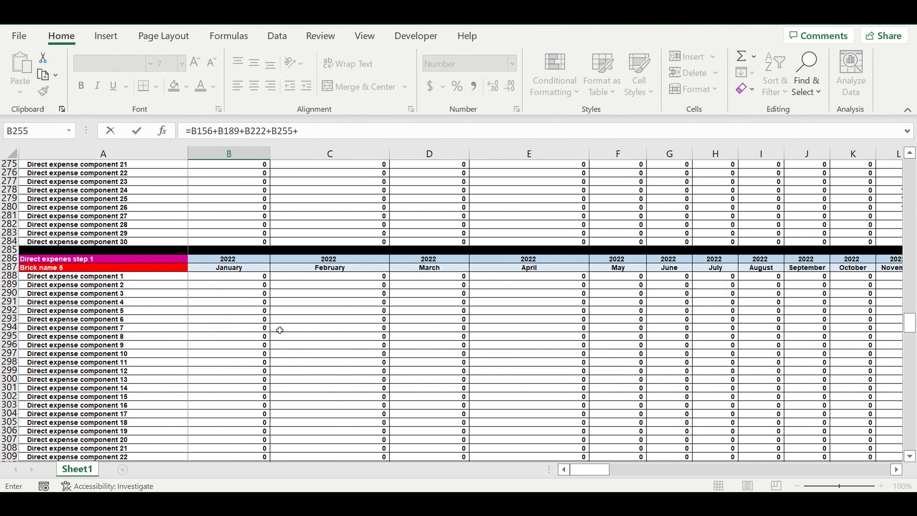
pyautogui.click(242, 277)
pyautogui.write('+')
pyautogui.press('F2')
pyautogui.scroll(-10, 301, 330)
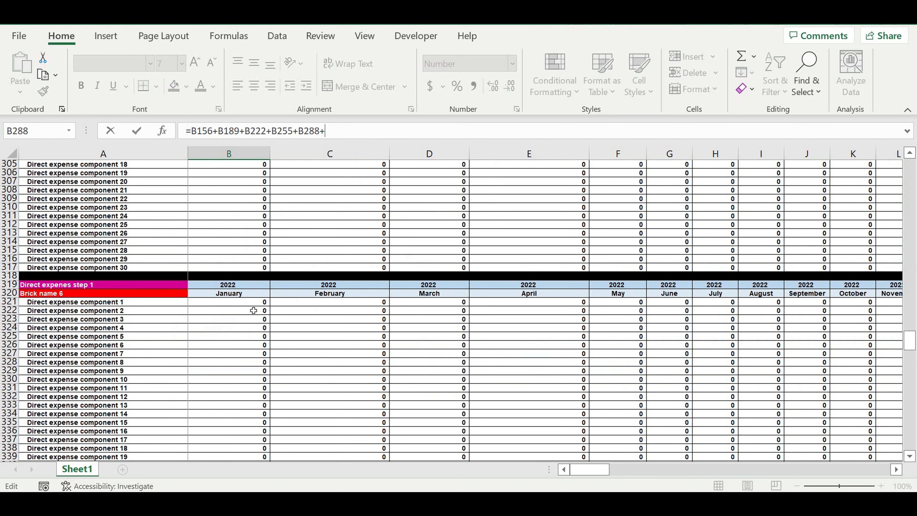
pyautogui.click(250, 304)
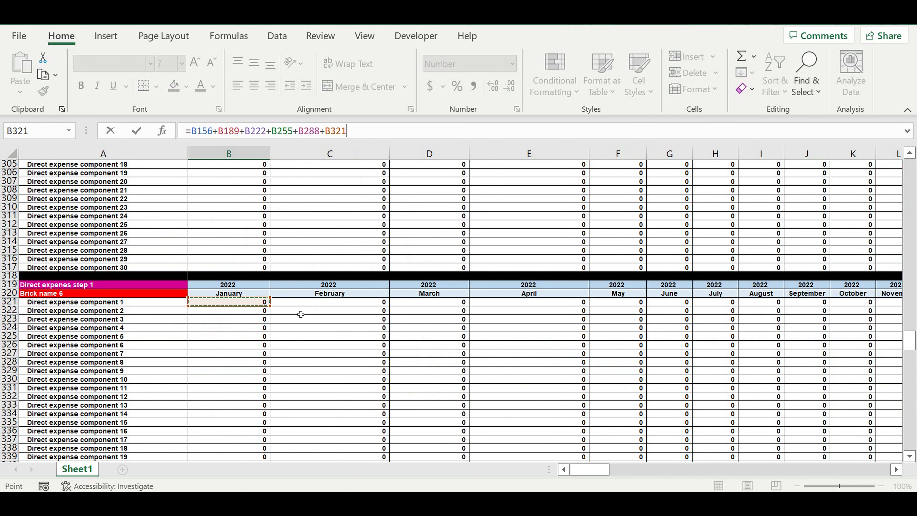
pyautogui.write('+')
pyautogui.scroll(-9, 301, 314)
pyautogui.click(257, 355)
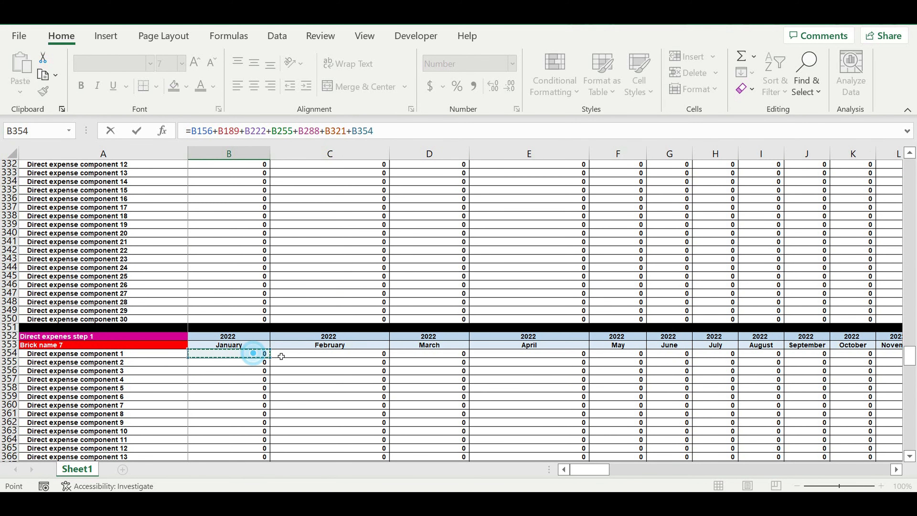
# Complete the B486 sum formula with the component 1 cells of Bricks 8, 9 and 10 (B387, B420 and B453)
pyautogui.write('+')
pyautogui.scroll(-12, 289, 345)
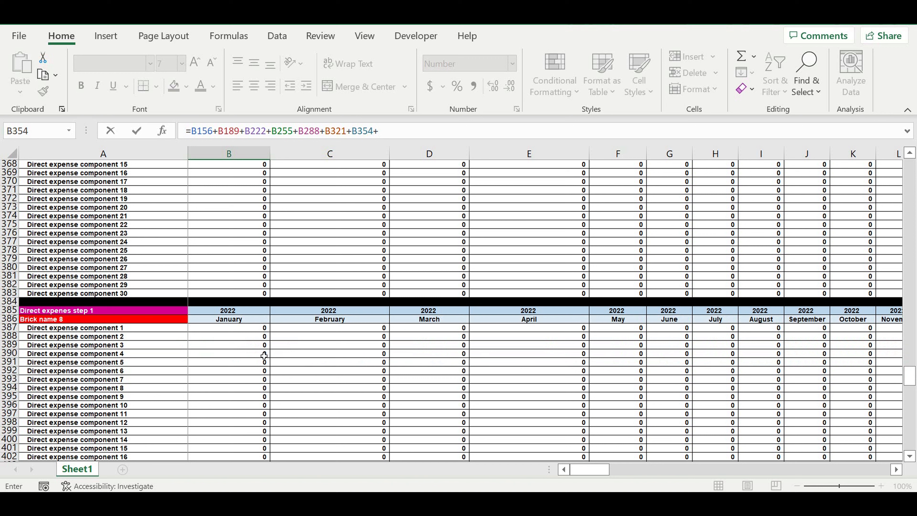
pyautogui.click(243, 331)
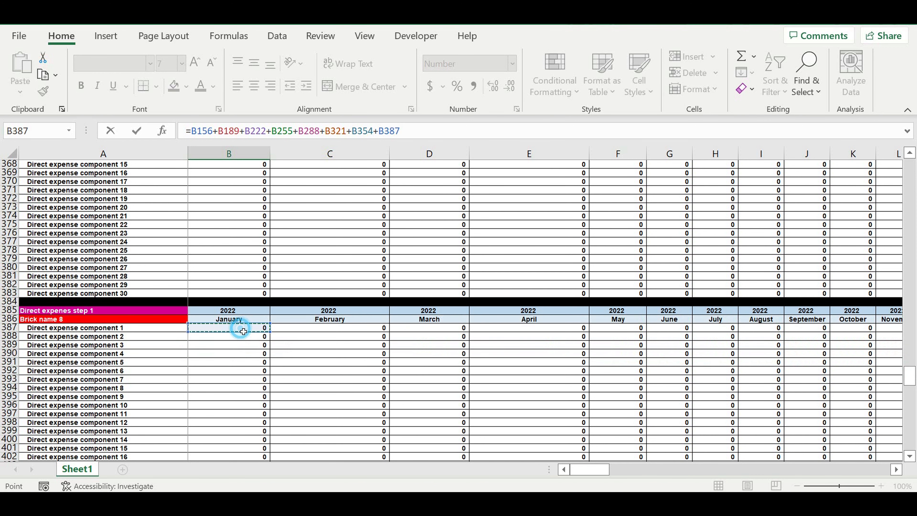
pyautogui.write('+')
pyautogui.scroll(-12, 282, 334)
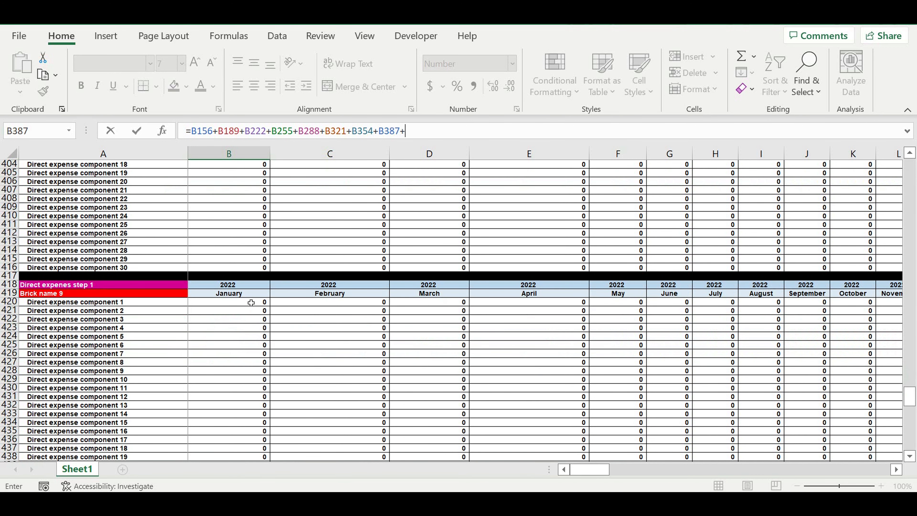
pyautogui.click(251, 303)
pyautogui.write('+')
pyautogui.scroll(-9, 255, 325)
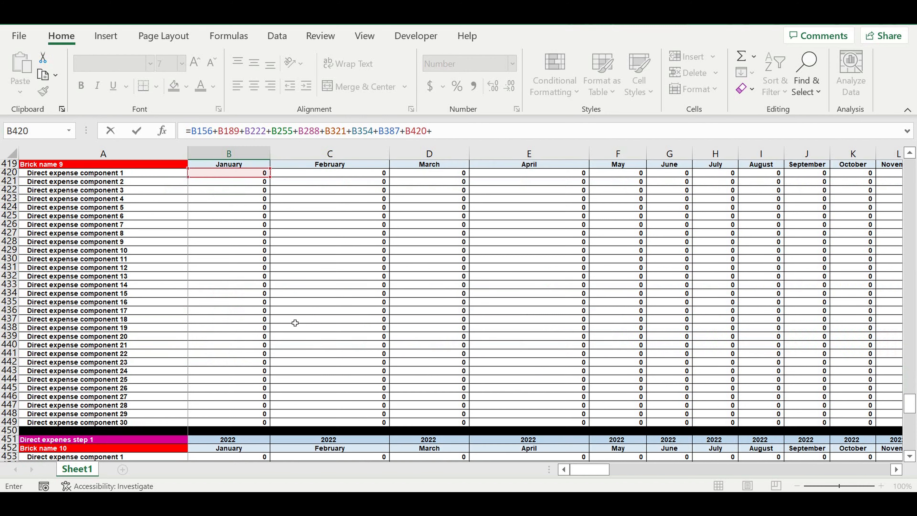
pyautogui.click(259, 354)
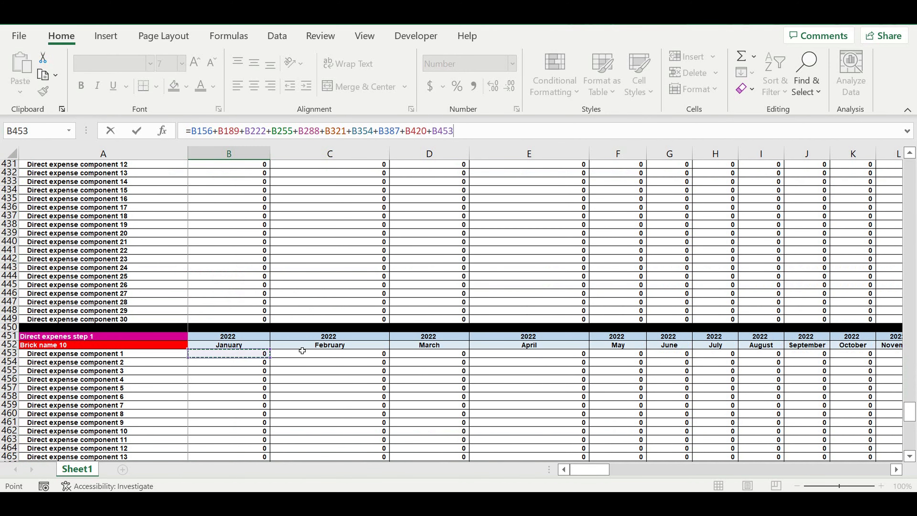
pyautogui.scroll(-4, 303, 349)
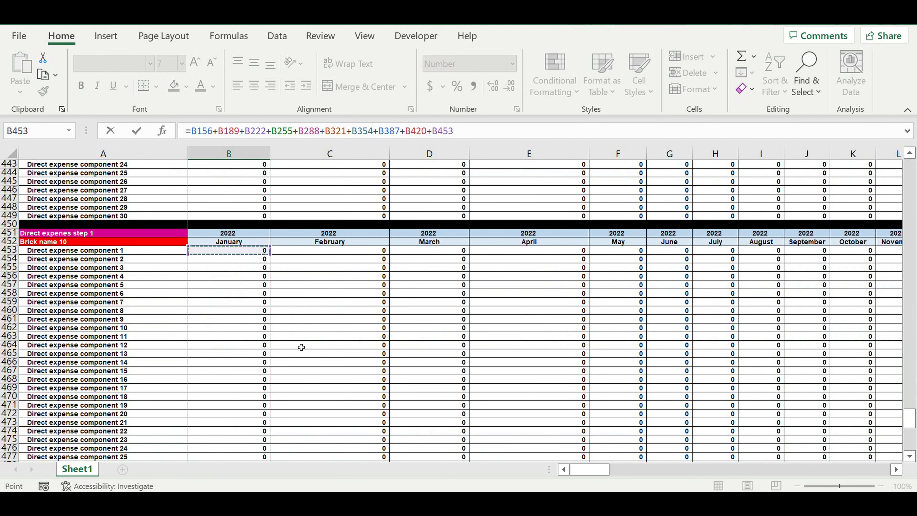
pyautogui.scroll(-5, 302, 347)
pyautogui.press('Return')
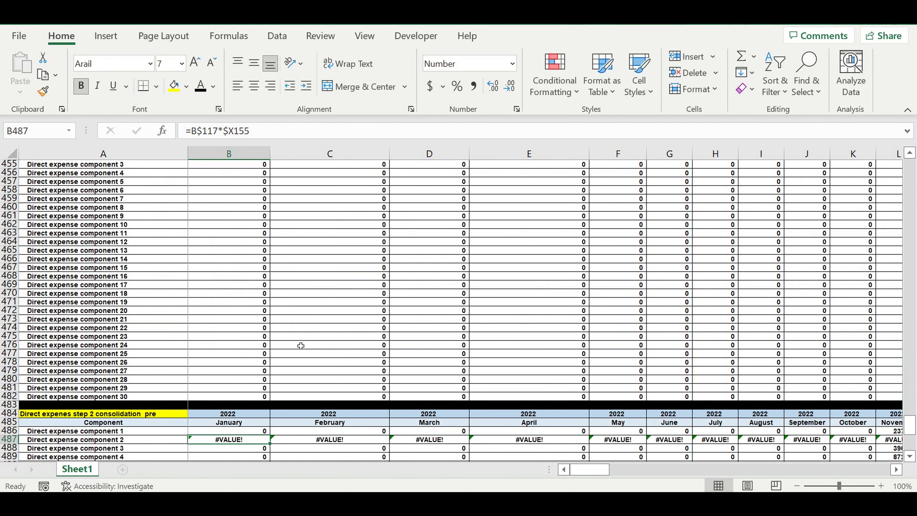
# Fill the B486 sum formula down to component 30 in row 515 and across to December 2031 in column DQ
pyautogui.scroll(-5, 270, 330)
pyautogui.click(265, 276)
pyautogui.moveTo(270, 280); pyautogui.dragTo(275, 456)
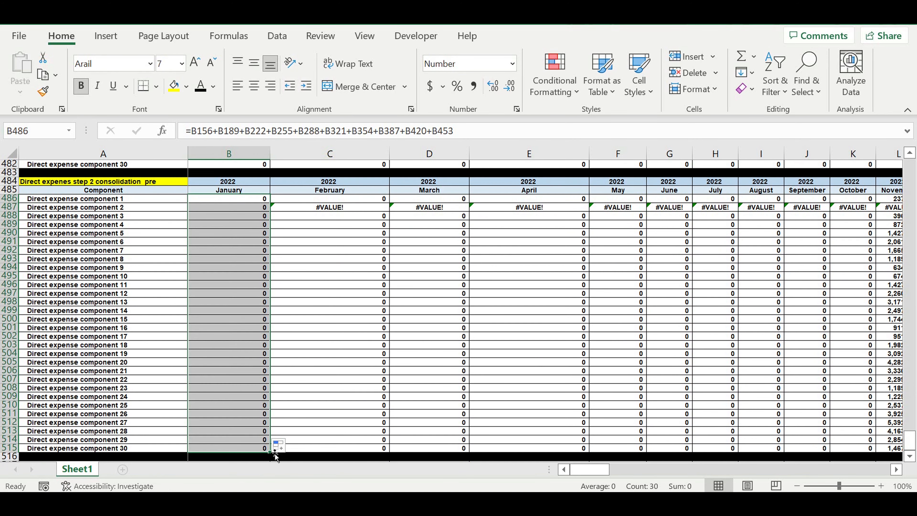
pyautogui.moveTo(270, 451); pyautogui.dragTo(818, 342)
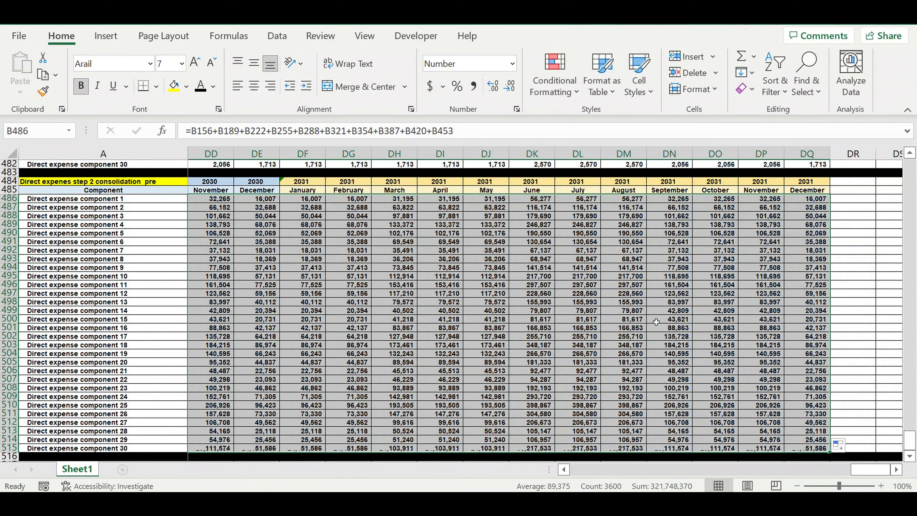
pyautogui.click(668, 319)
# Apply a light orange fill to the consolidation table's component rows 486 to 515
pyautogui.moveTo(9, 198); pyautogui.dragTo(24, 449)
pyautogui.click(189, 90)
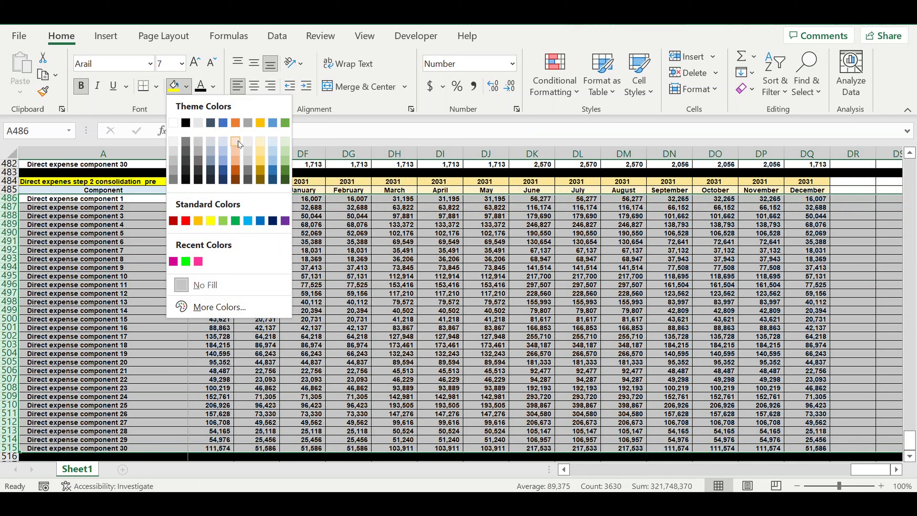
pyautogui.click(239, 145)
pyautogui.click(441, 315)
pyautogui.moveTo(883, 469); pyautogui.dragTo(542, 478)
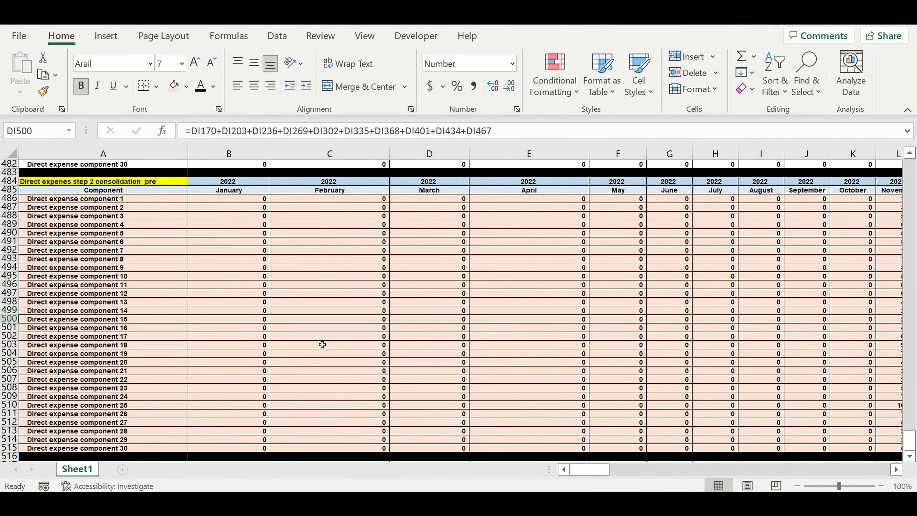
# Examine the consolidated November 2022 expenses in L486:L515 and the component names in column A
pyautogui.click(118, 242)
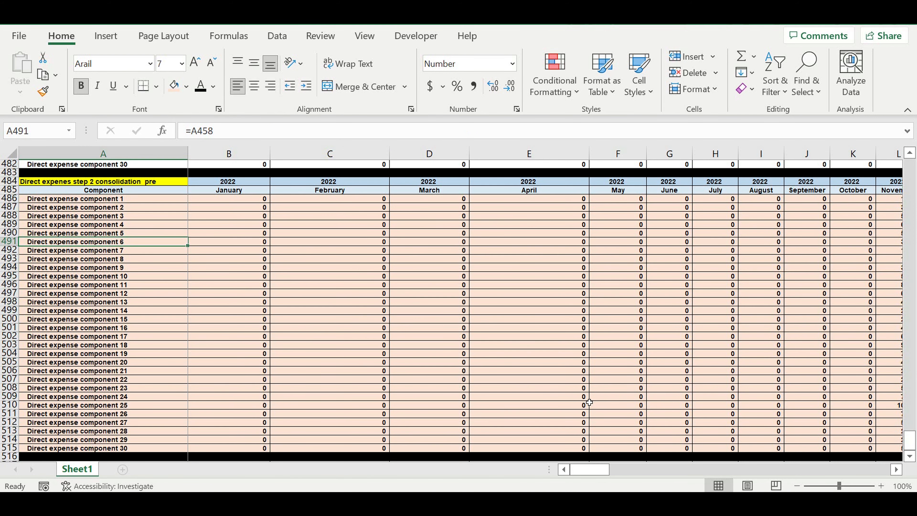
pyautogui.hscroll(5, 590, 403)
pyautogui.moveTo(311, 199); pyautogui.dragTo(313, 451)
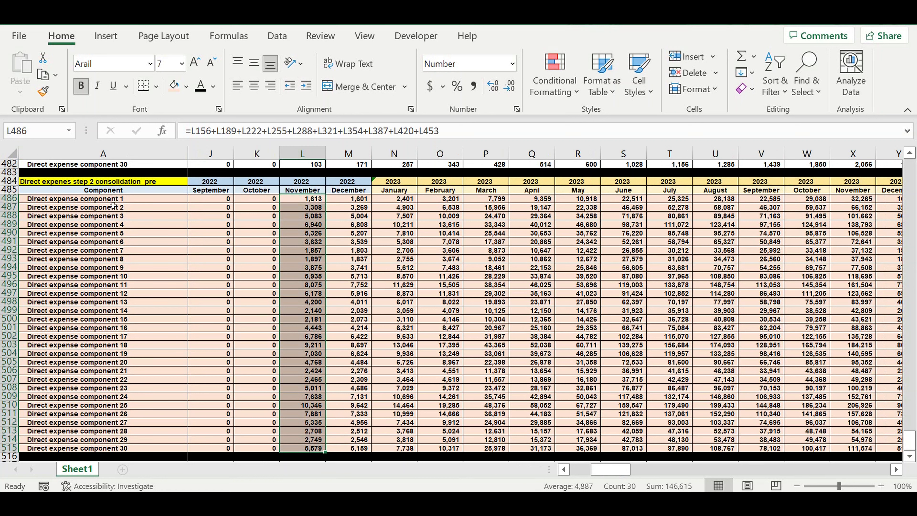
pyautogui.click(95, 201)
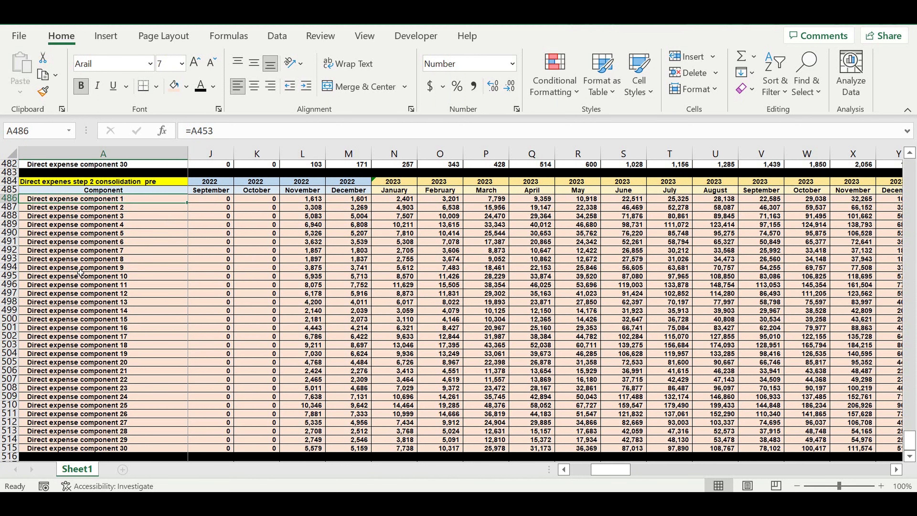
pyautogui.moveTo(80, 271); pyautogui.dragTo(134, 278)
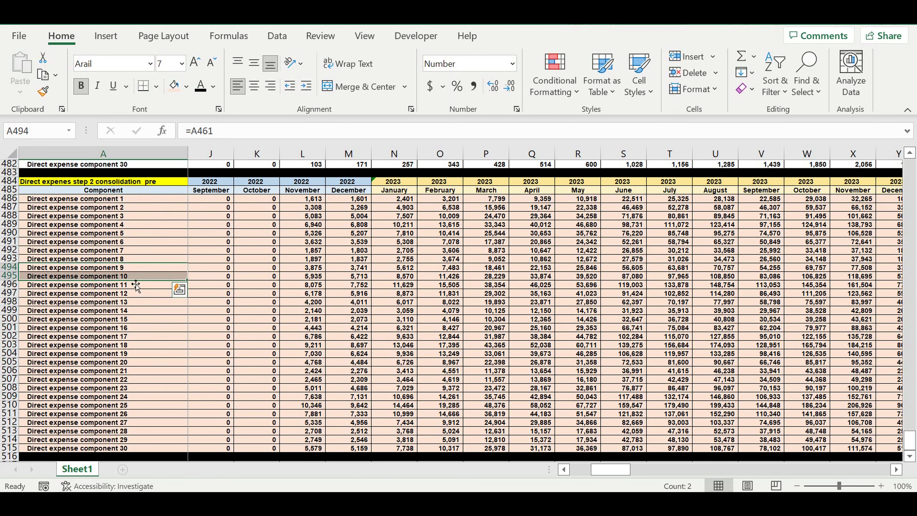